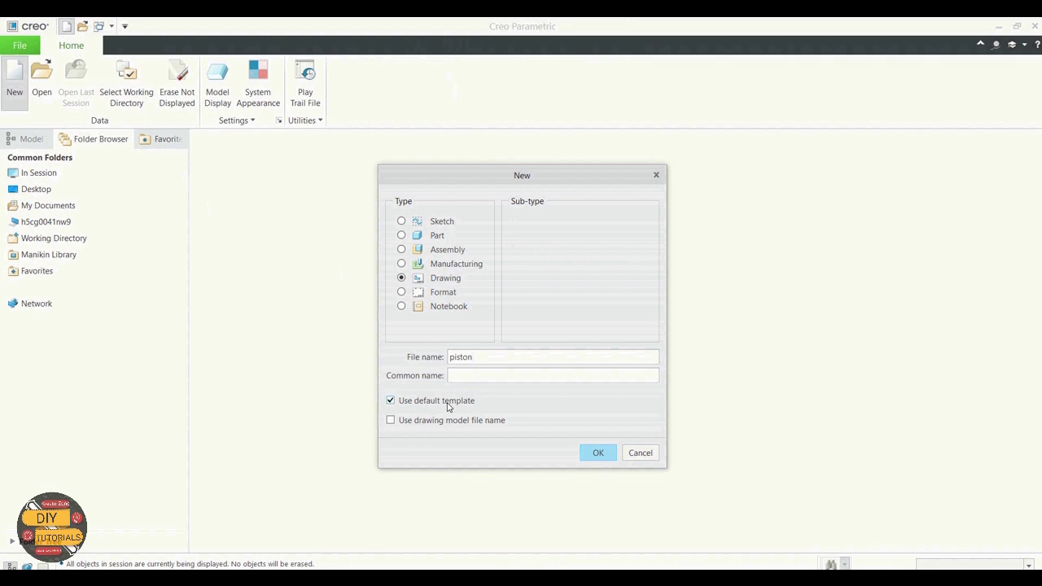
# - Turn off the default template for the new piston drawing and choose piston.prt as its default model
pyautogui.click(391, 401)
pyautogui.click(596, 454)
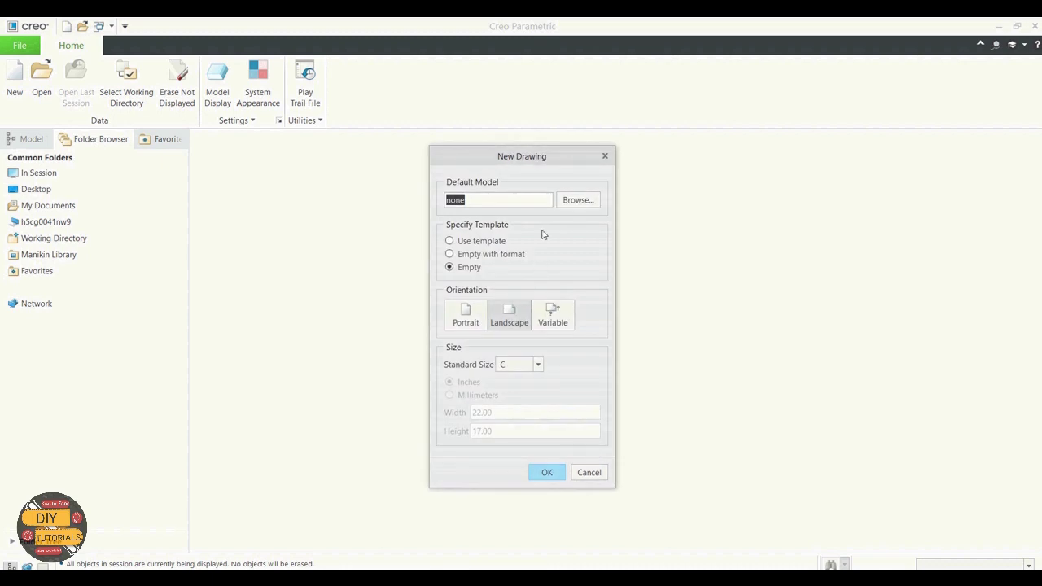
pyautogui.click(575, 205)
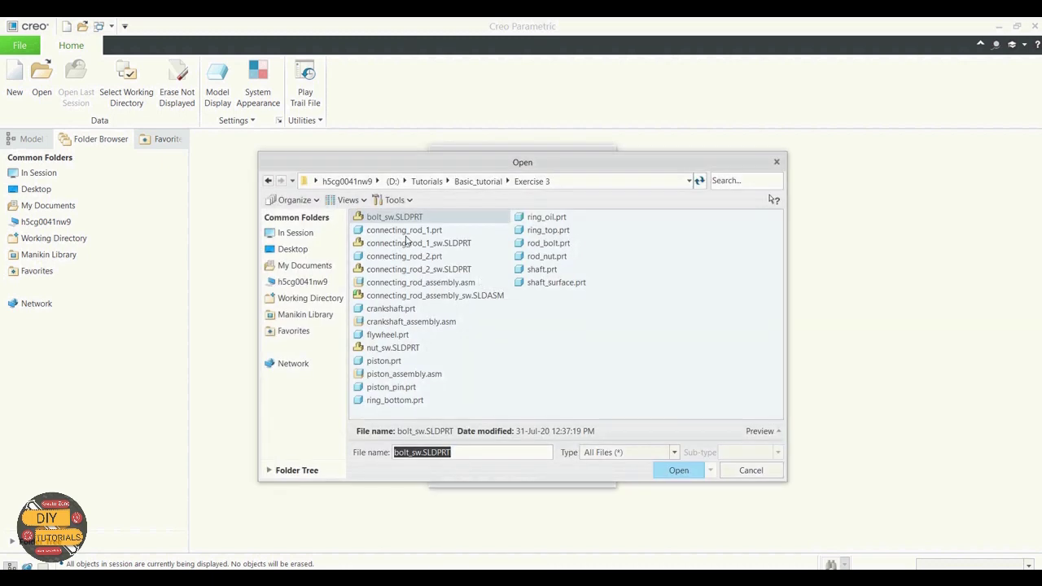
pyautogui.click(396, 360)
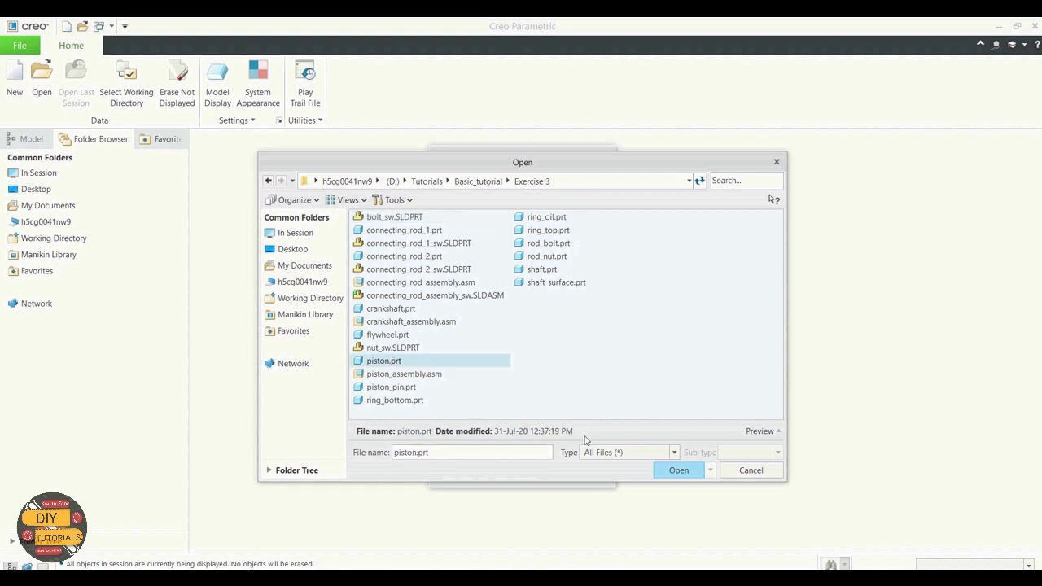
pyautogui.click(677, 471)
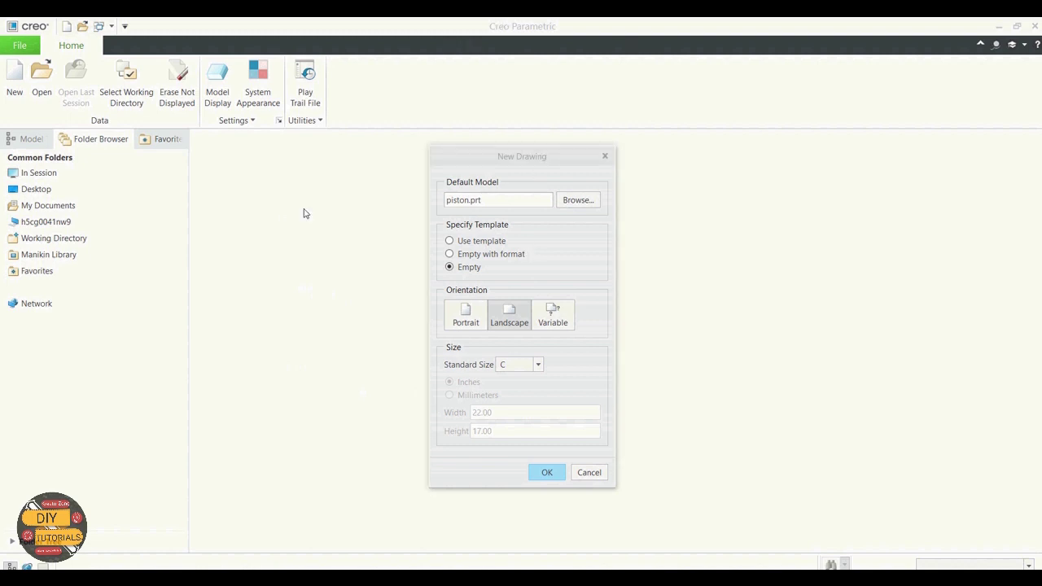
# - Set the drawing to Empty with format using the system format a.frm and create it
pyautogui.click(449, 254)
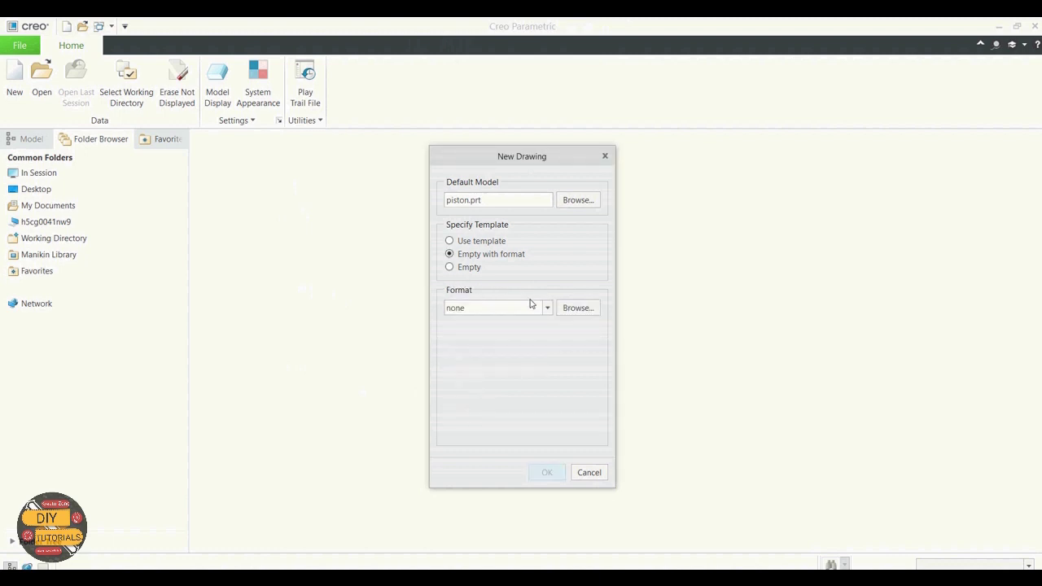
pyautogui.click(572, 307)
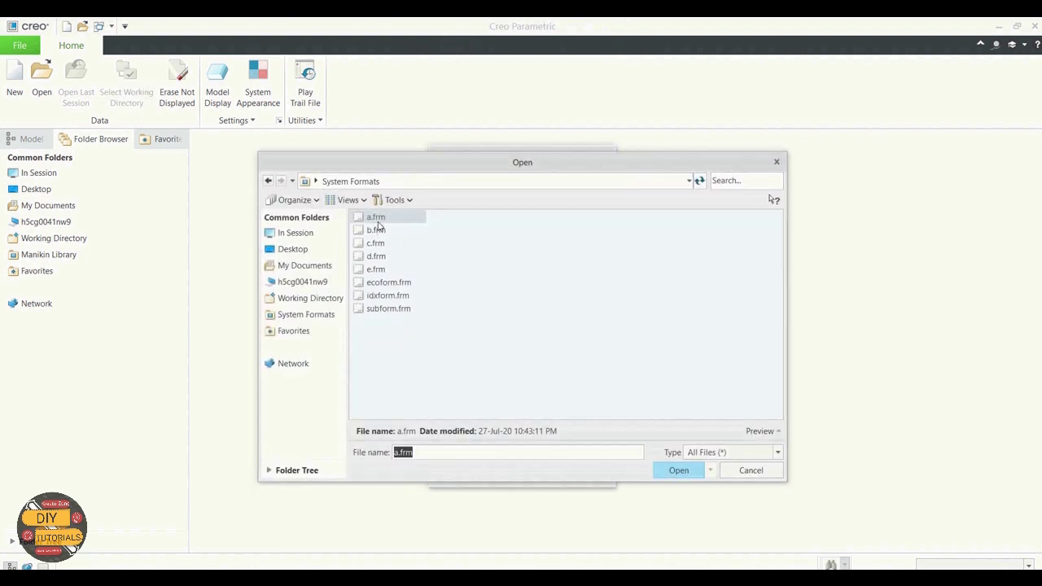
pyautogui.click(377, 219)
pyautogui.click(675, 471)
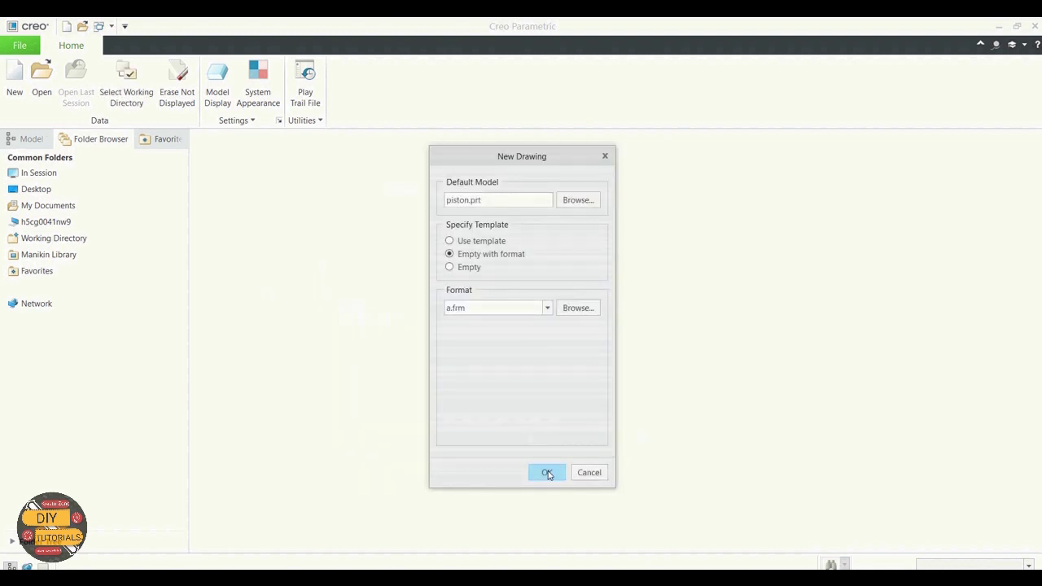
pyautogui.click(547, 473)
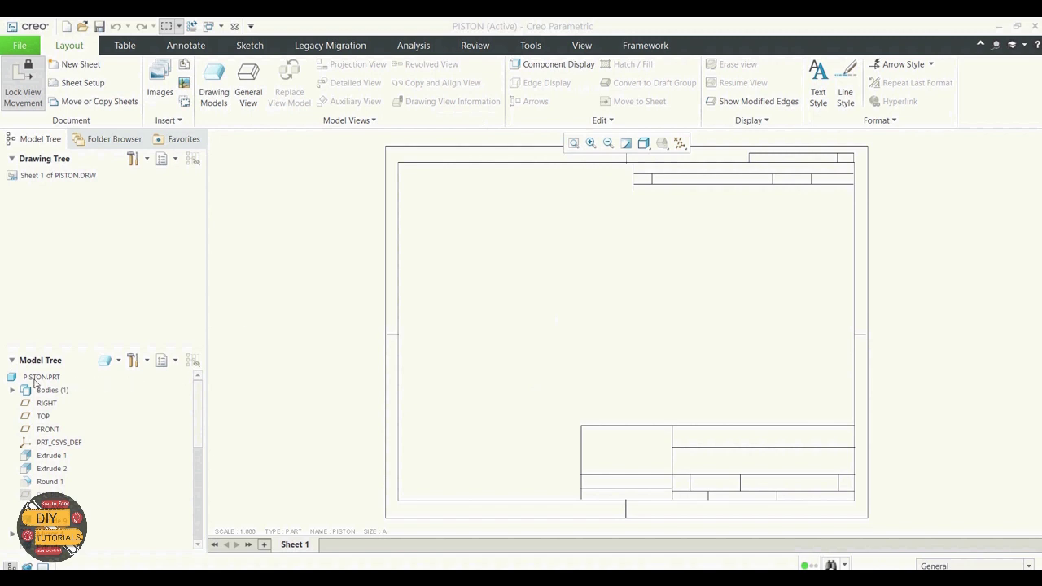
# - Place a general view of the piston without a combined state in the sheet's upper middle, oriented to FRONT
pyautogui.click(245, 77)
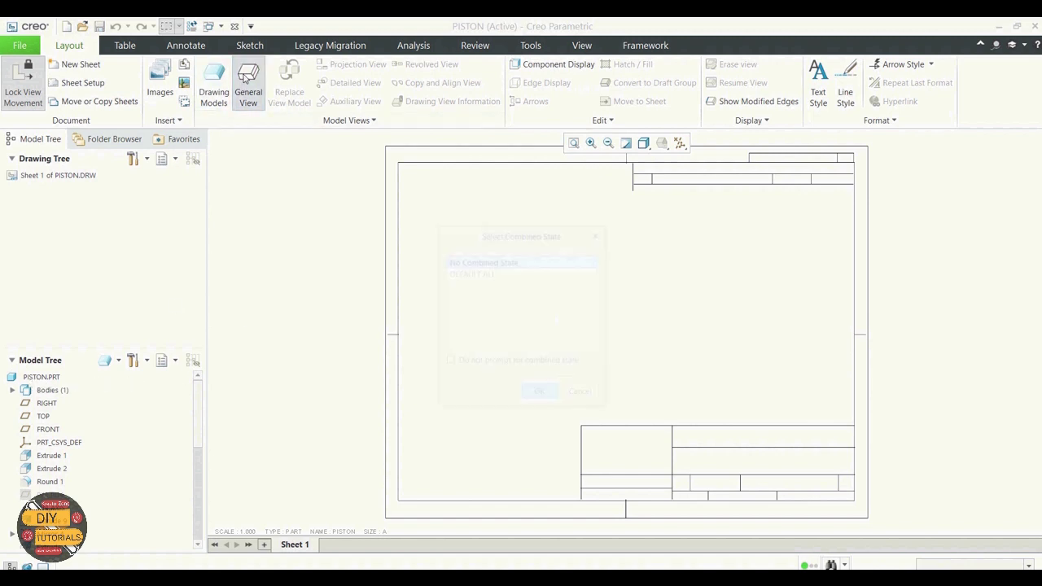
pyautogui.click(537, 395)
pyautogui.click(593, 246)
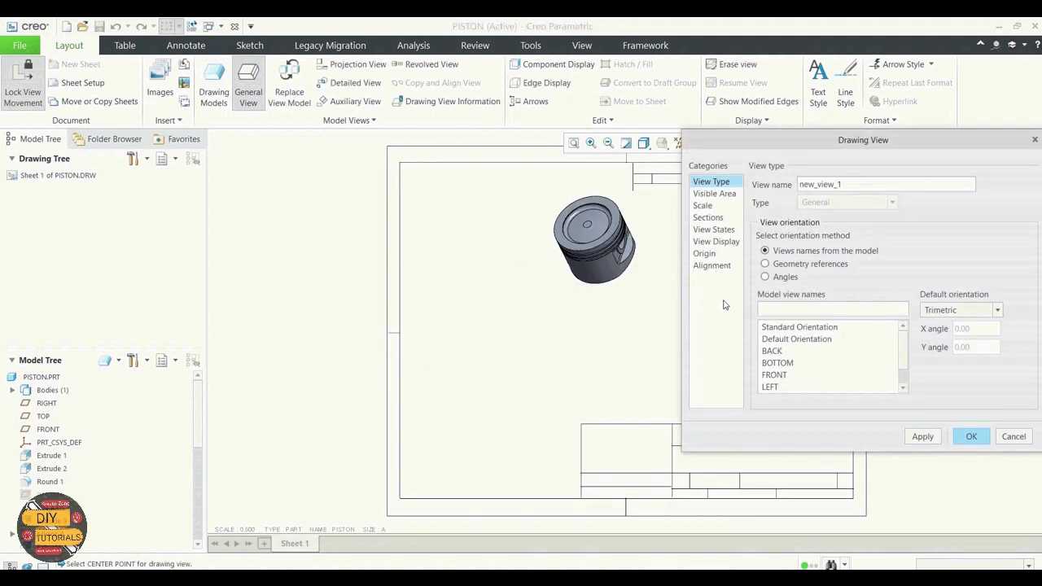
pyautogui.click(777, 375)
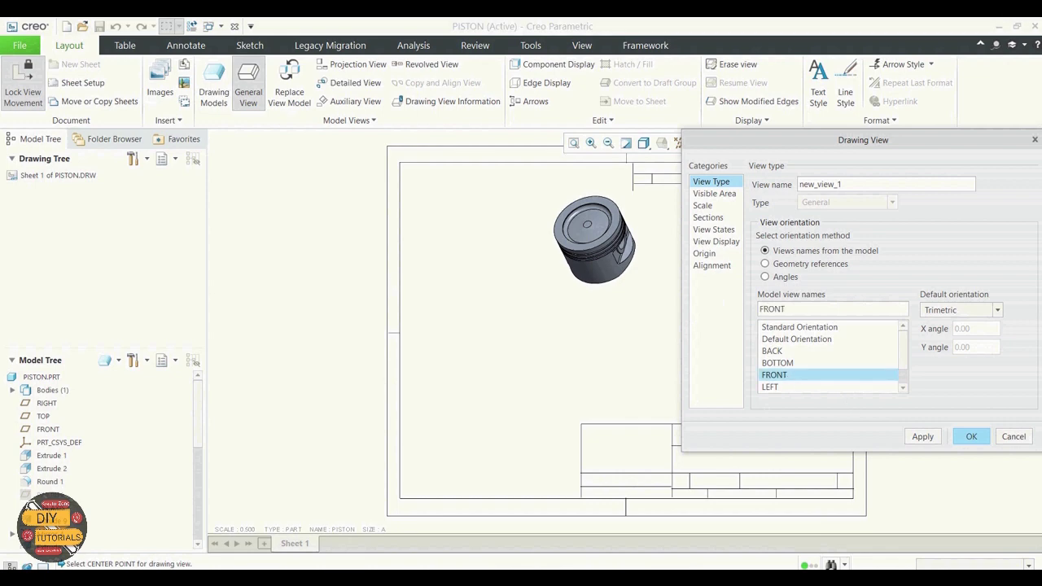
pyautogui.click(923, 438)
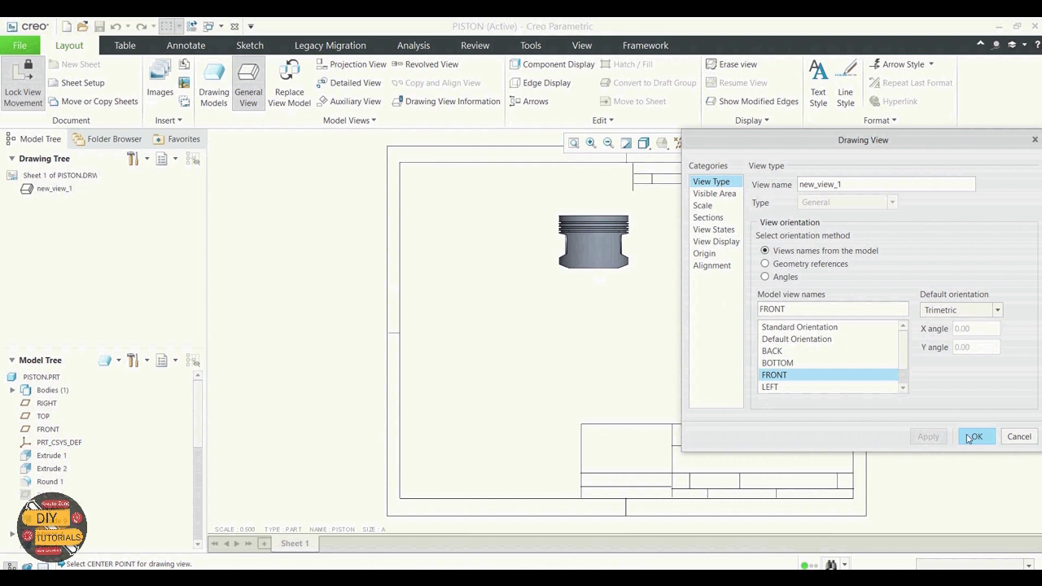
# - Set the front view's display style to No Hidden and its tangent edges display to Solid
pyautogui.click(727, 242)
pyautogui.click(846, 199)
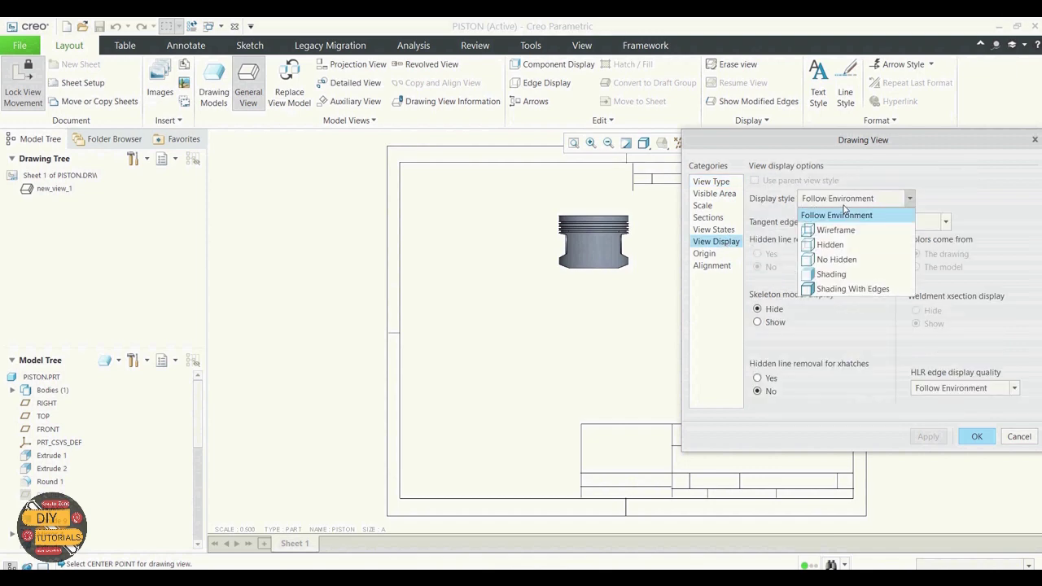
pyautogui.click(829, 261)
pyautogui.click(868, 223)
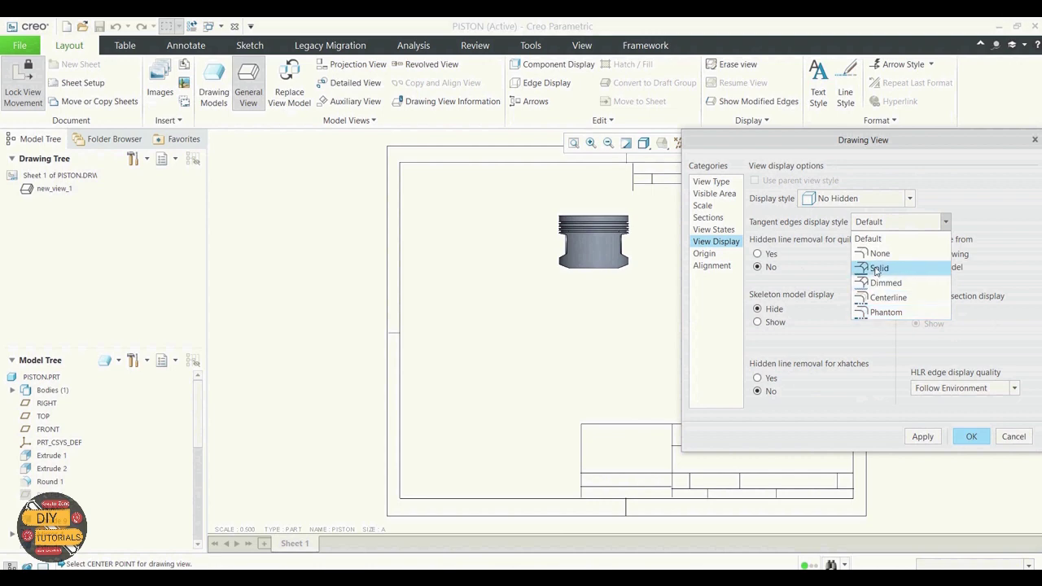
pyautogui.click(881, 282)
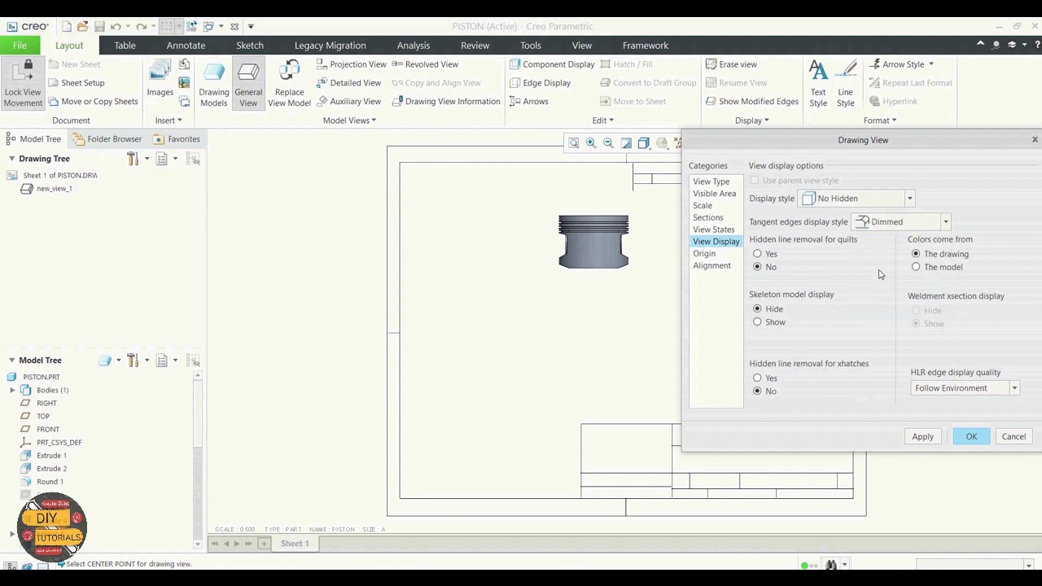
pyautogui.click(872, 225)
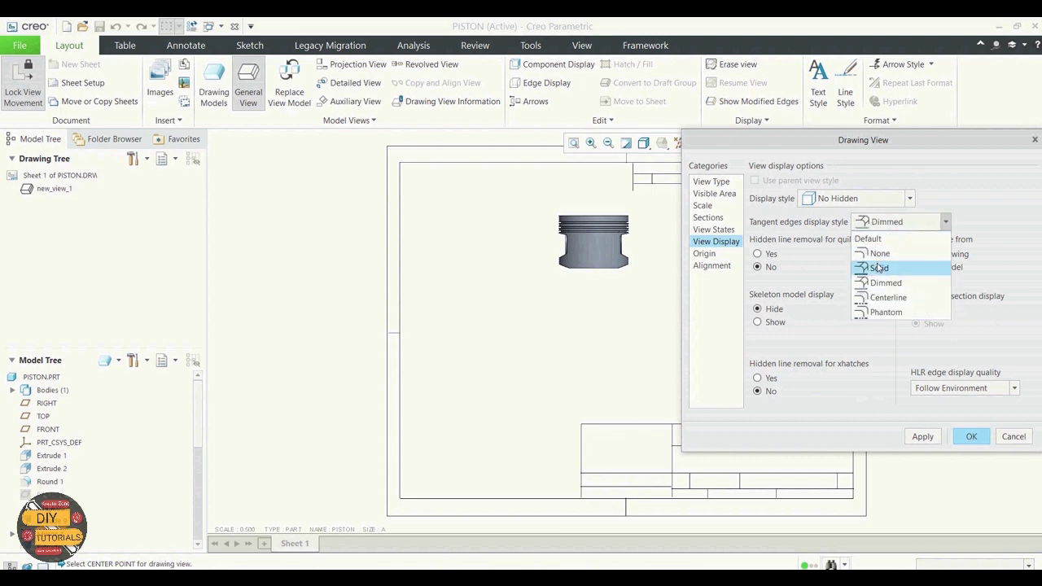
pyautogui.click(879, 268)
pyautogui.click(920, 438)
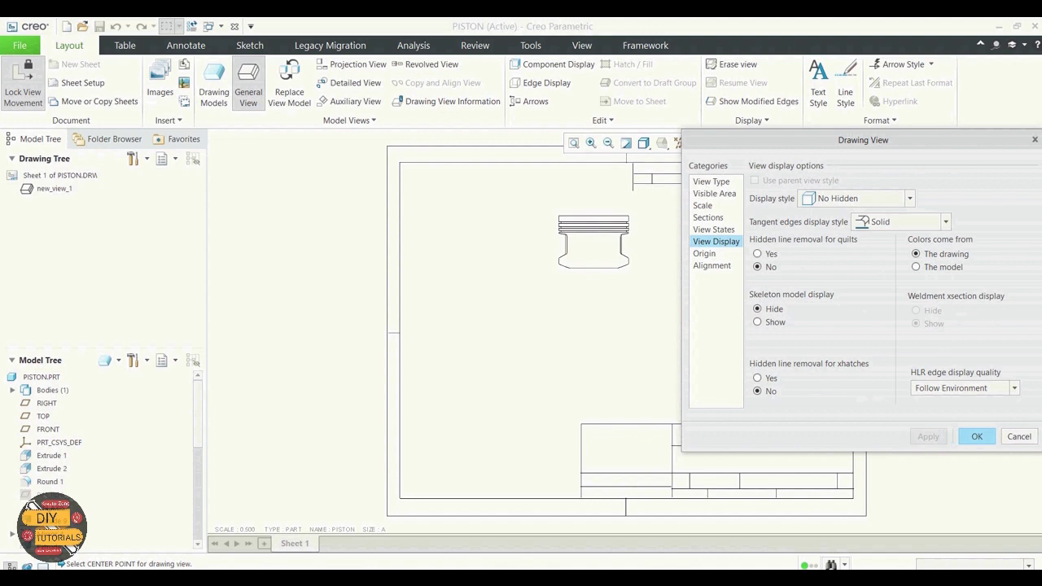
pyautogui.click(968, 436)
pyautogui.click(683, 295)
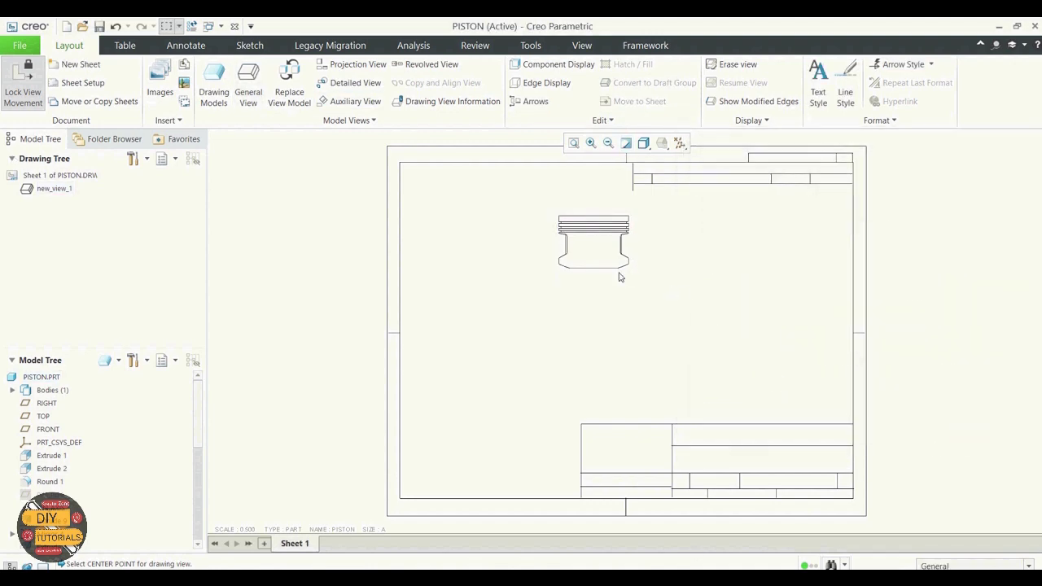
# - Place a projection view below the front view and set it to No Hidden with tangent edges display None
pyautogui.click(359, 65)
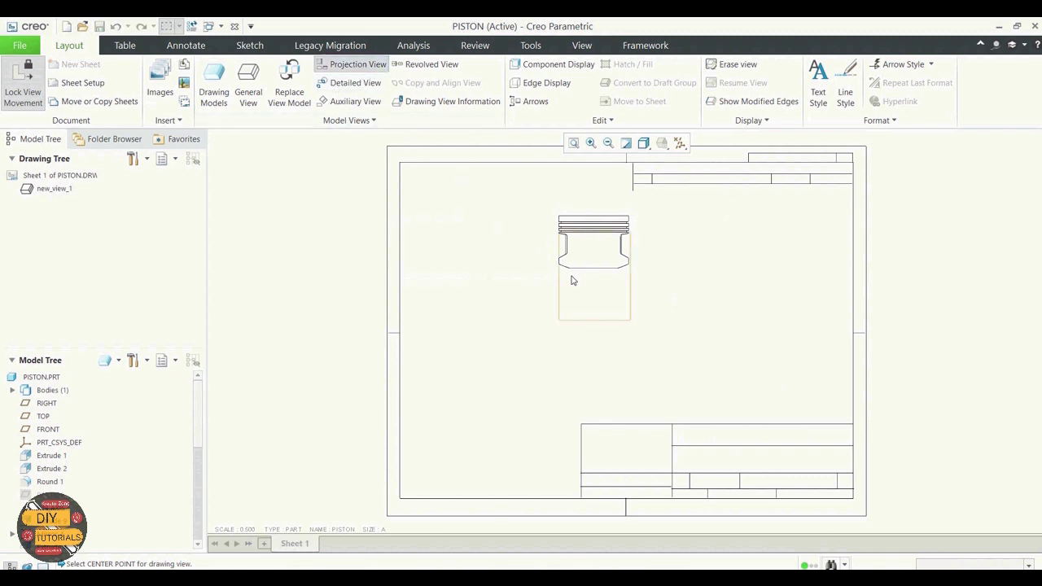
pyautogui.click(585, 349)
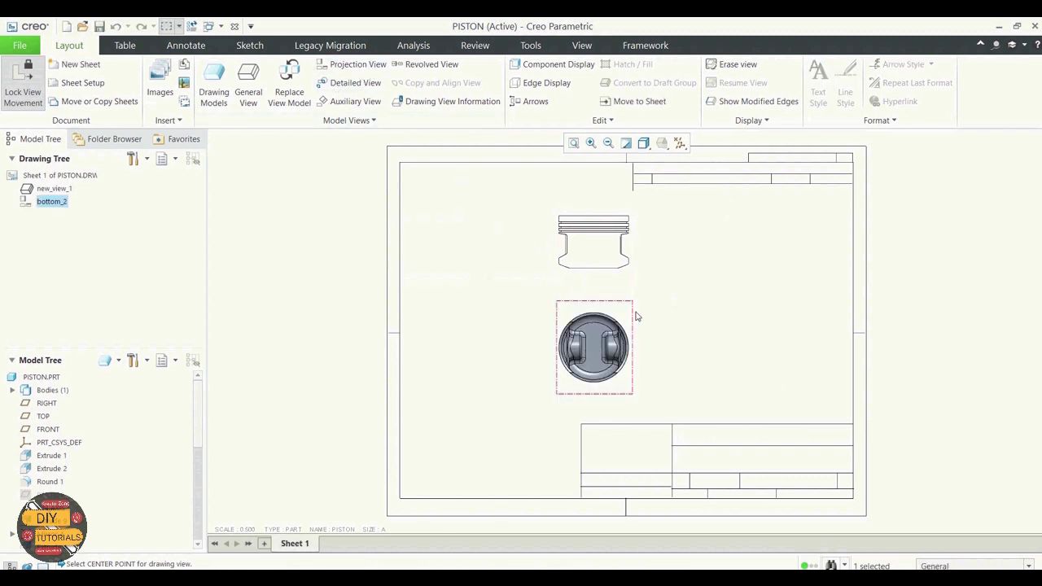
pyautogui.doubleClick(620, 320)
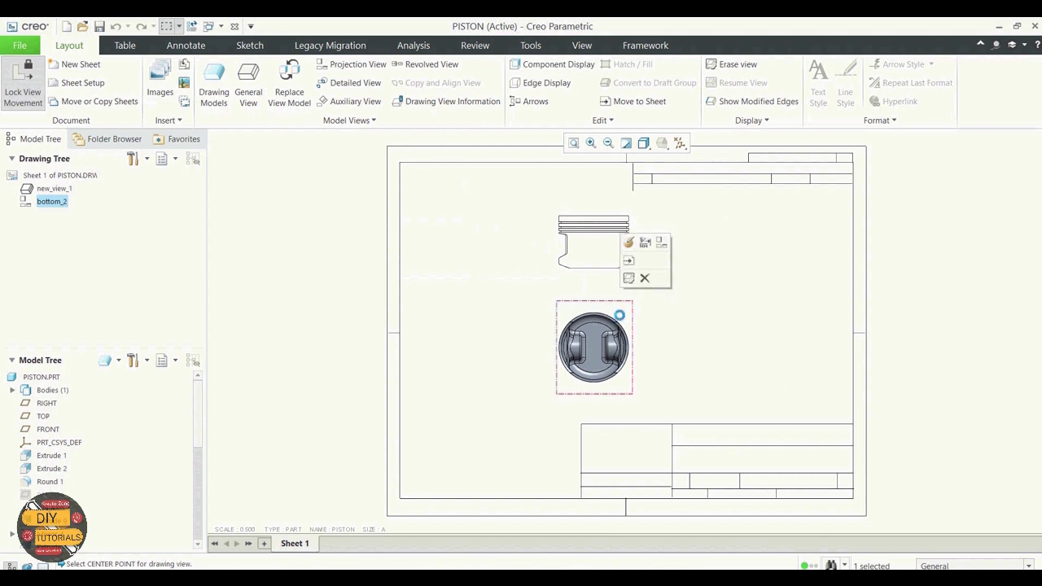
pyautogui.click(733, 242)
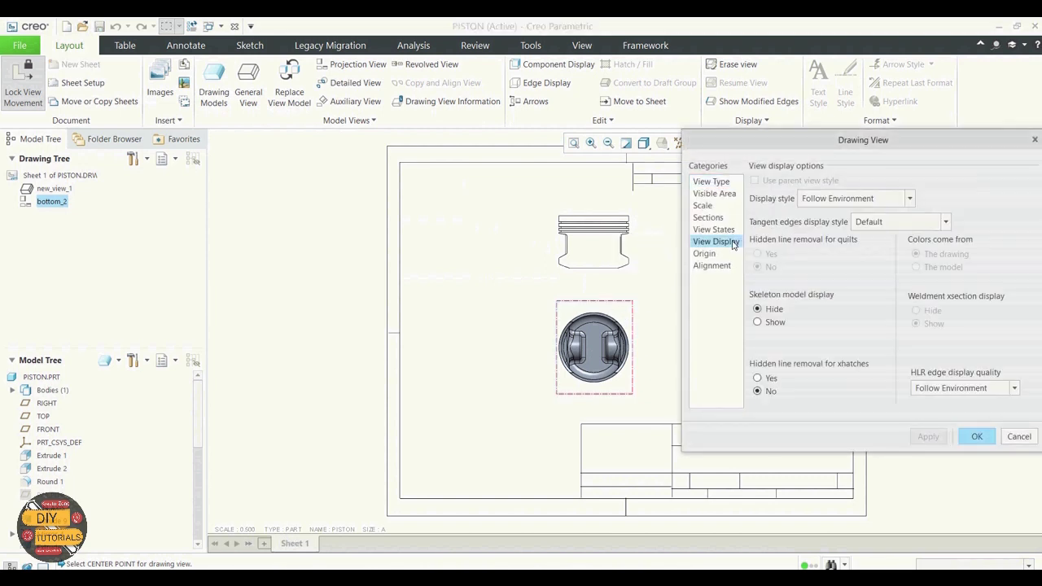
pyautogui.click(867, 199)
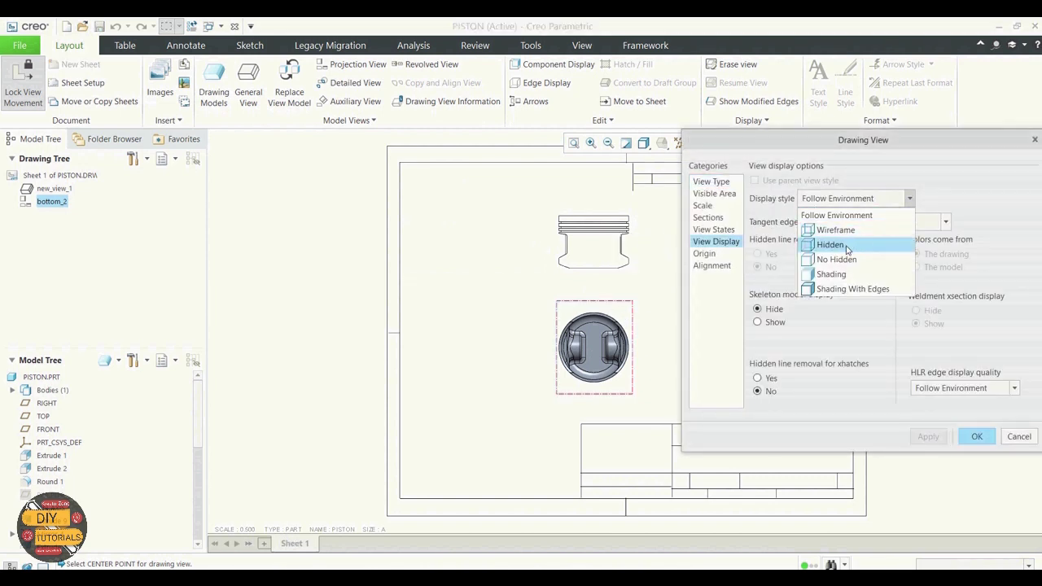
pyautogui.click(838, 259)
pyautogui.click(884, 222)
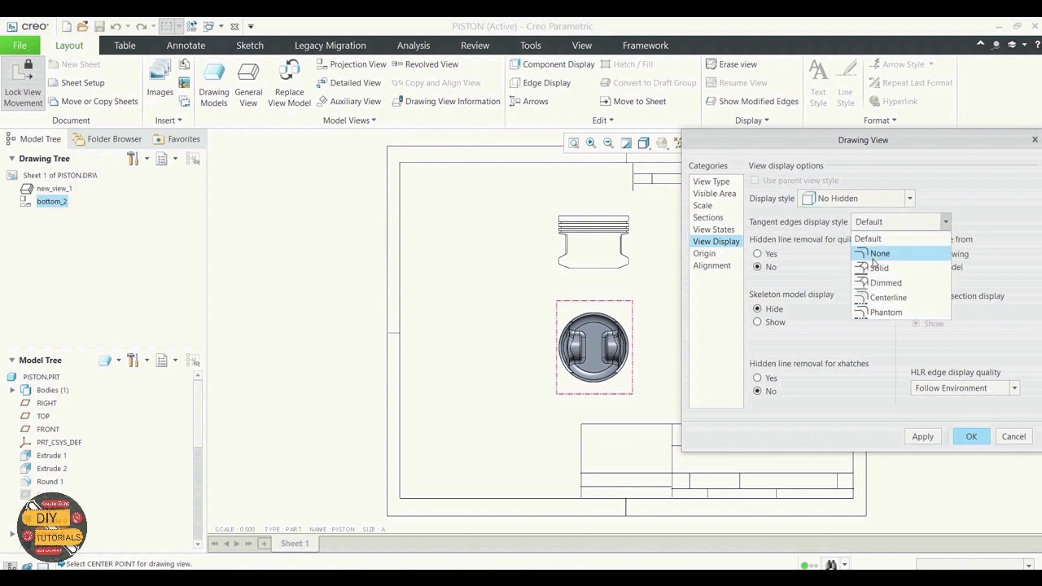
pyautogui.click(875, 252)
pyautogui.click(931, 438)
pyautogui.click(971, 436)
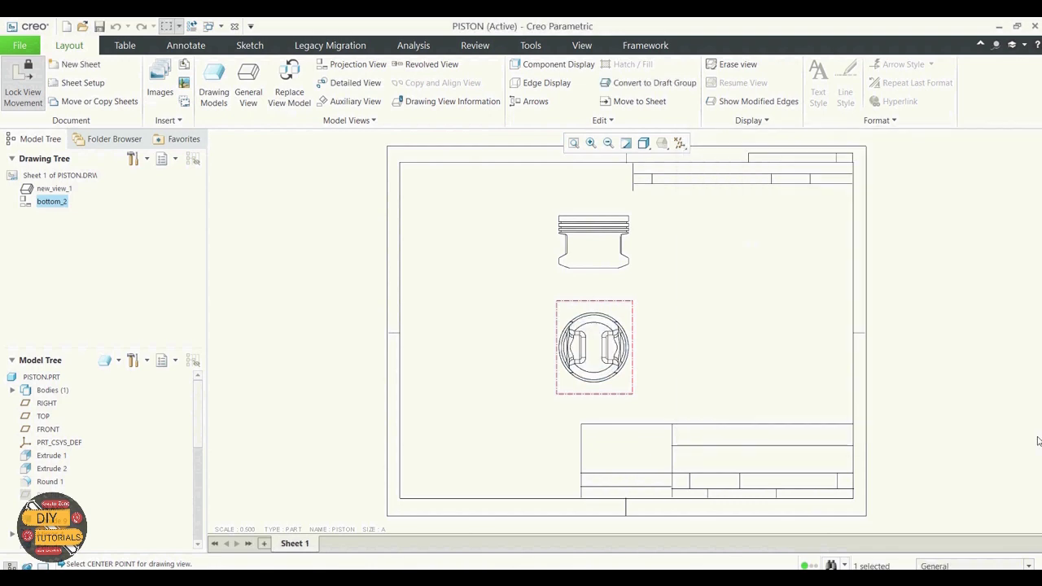
pyautogui.click(787, 321)
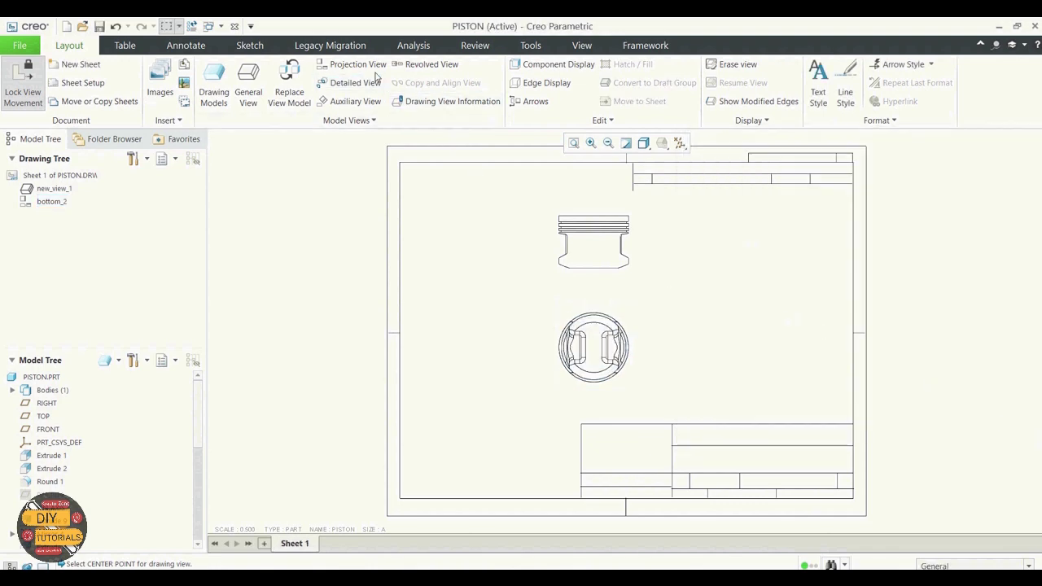
# - Project a side view from the front view onto the empty area to its right
pyautogui.click(352, 63)
pyautogui.click(608, 239)
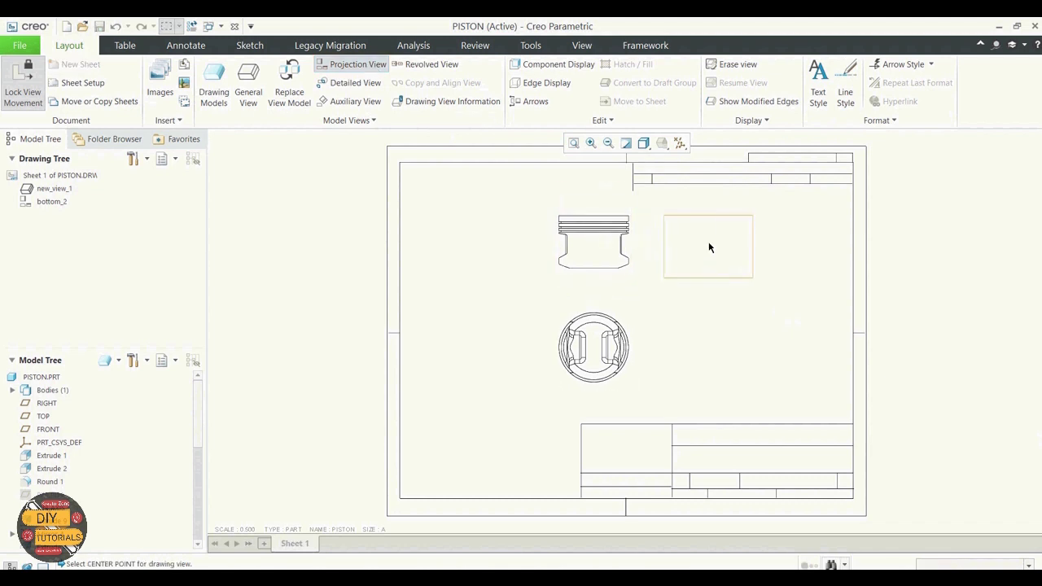
pyautogui.click(715, 242)
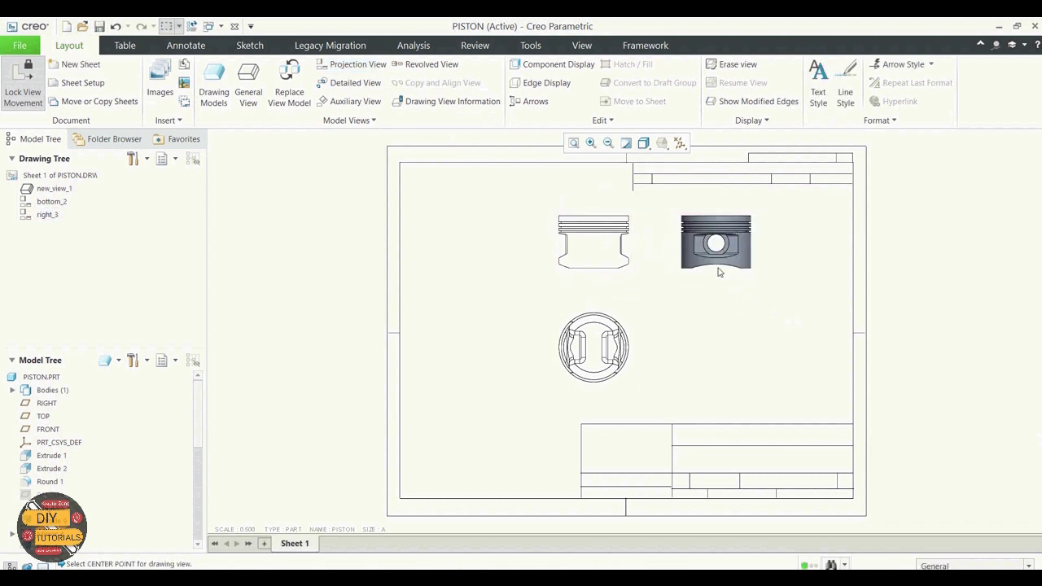
# - Set the projected side view's display style to No Hidden and its tangent edges display to Solid
pyautogui.doubleClick(725, 248)
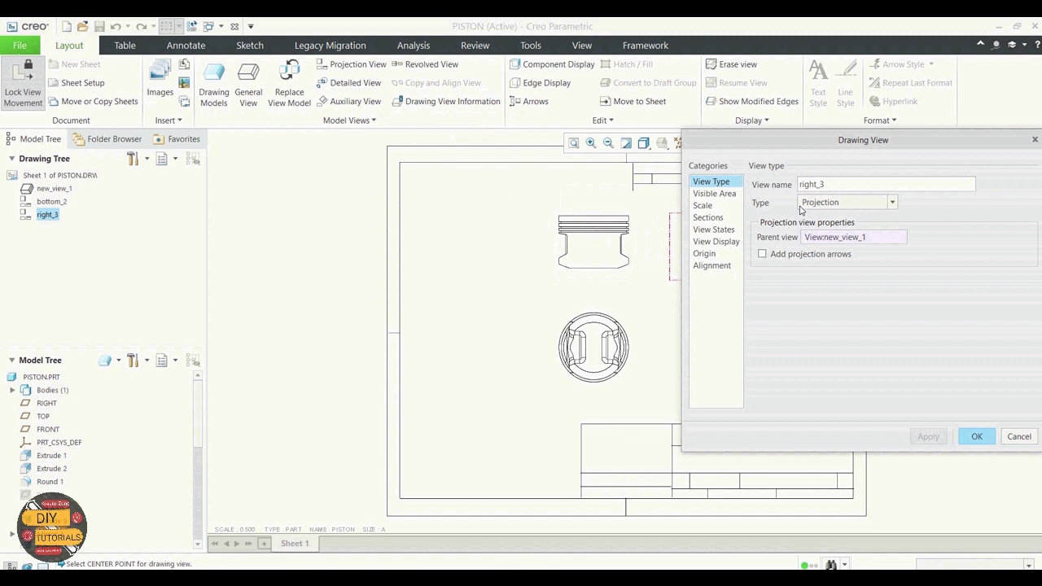
pyautogui.click(727, 242)
pyautogui.click(837, 198)
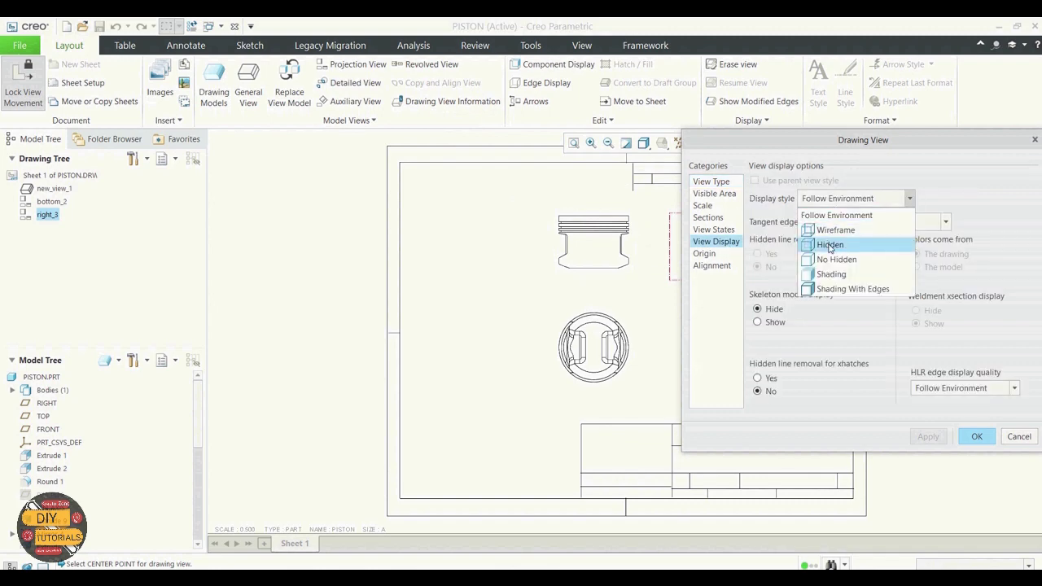
pyautogui.click(836, 259)
pyautogui.click(875, 221)
pyautogui.click(875, 267)
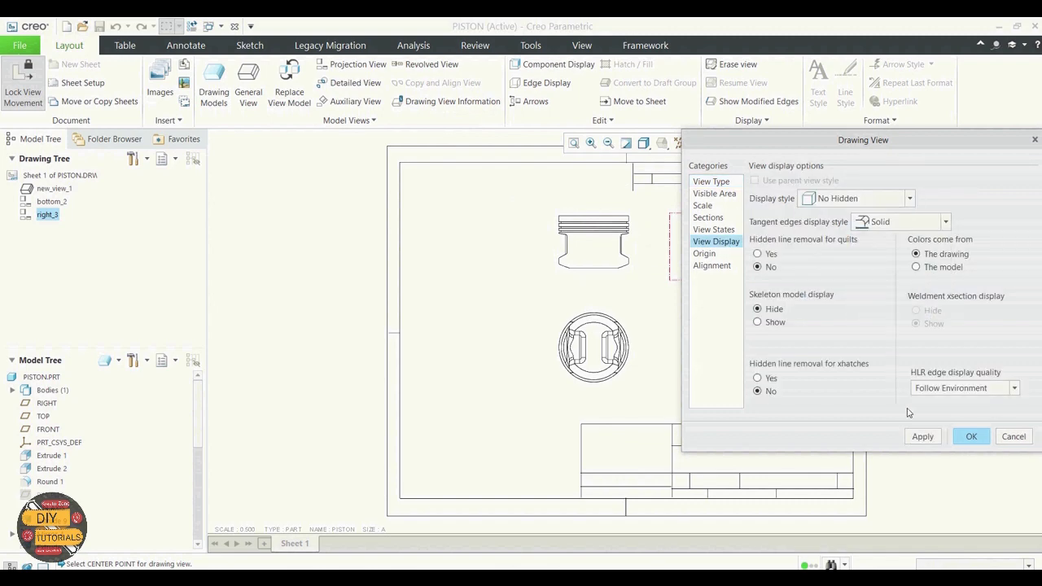
pyautogui.click(922, 436)
pyautogui.click(971, 436)
pyautogui.click(816, 311)
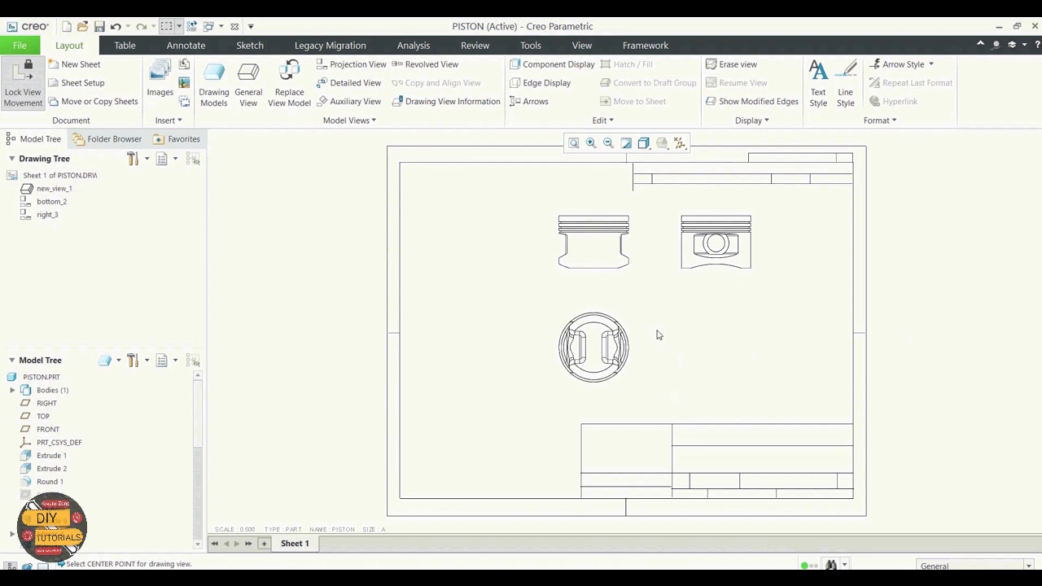
pyautogui.press('Escape')
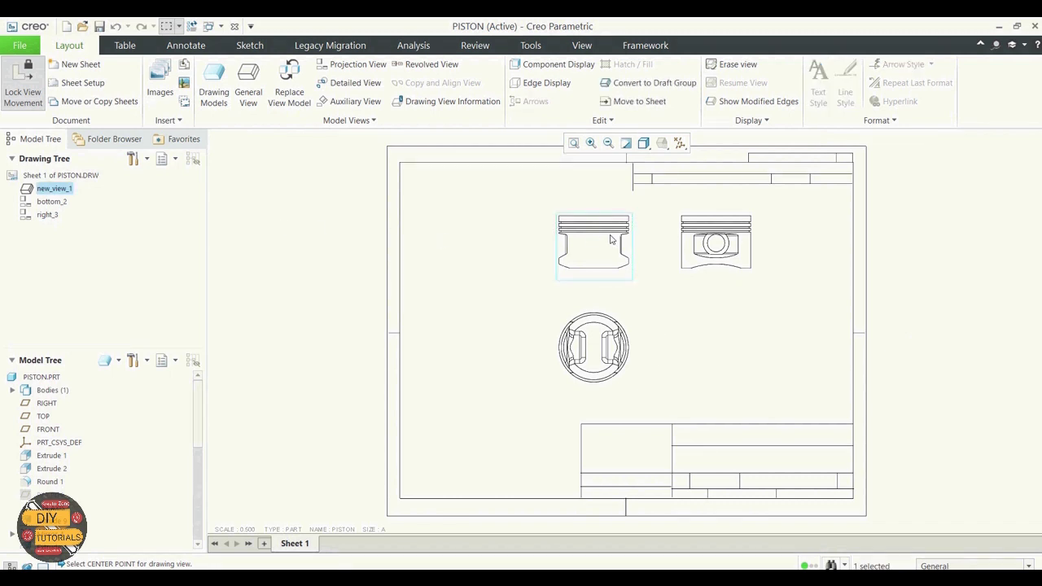
# - Start a new planar, single 2D cross-section for the front view with total model edge visibility
pyautogui.doubleClick(612, 238)
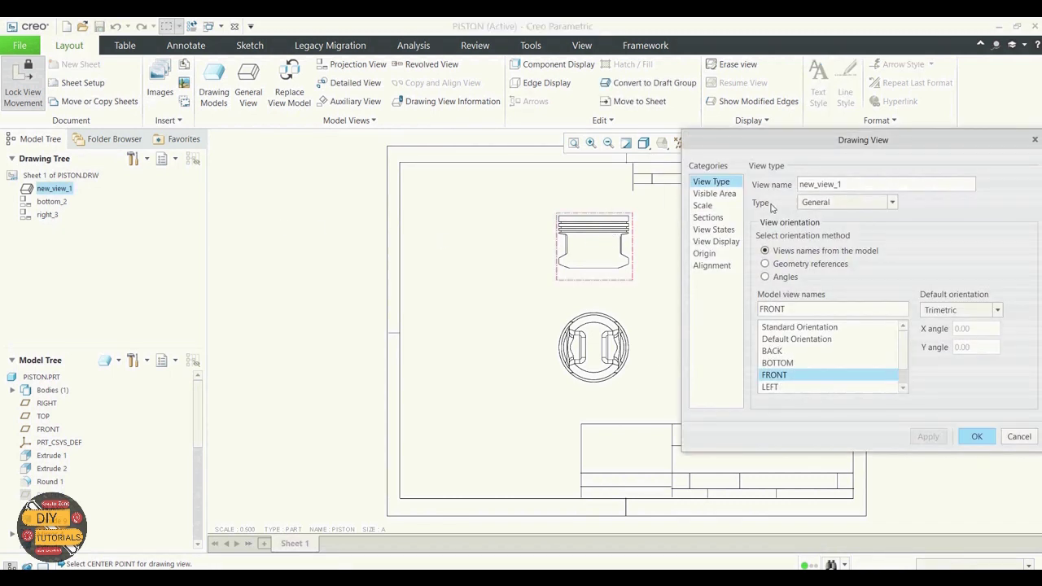
pyautogui.click(720, 219)
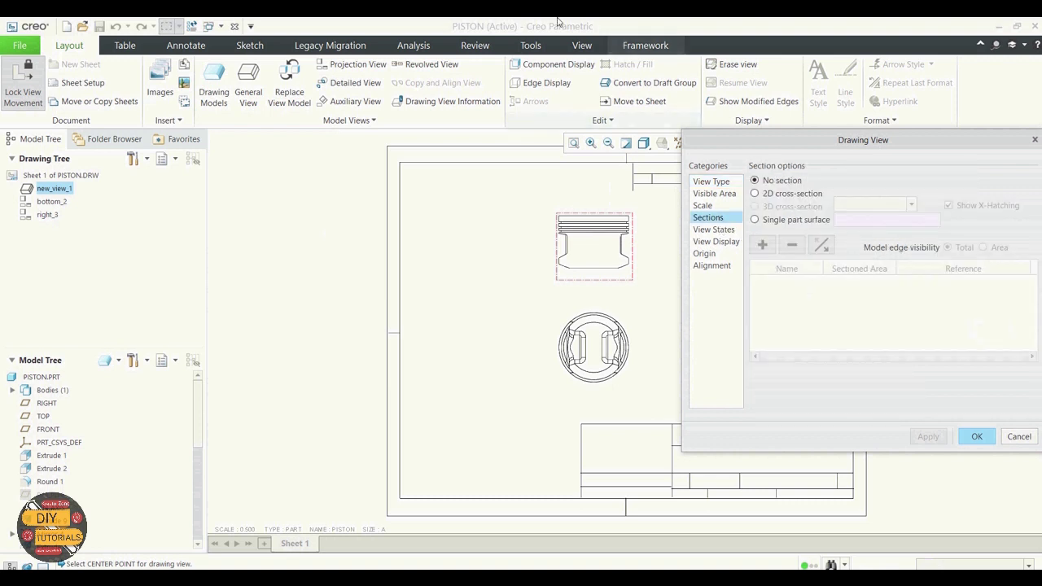
pyautogui.click(756, 194)
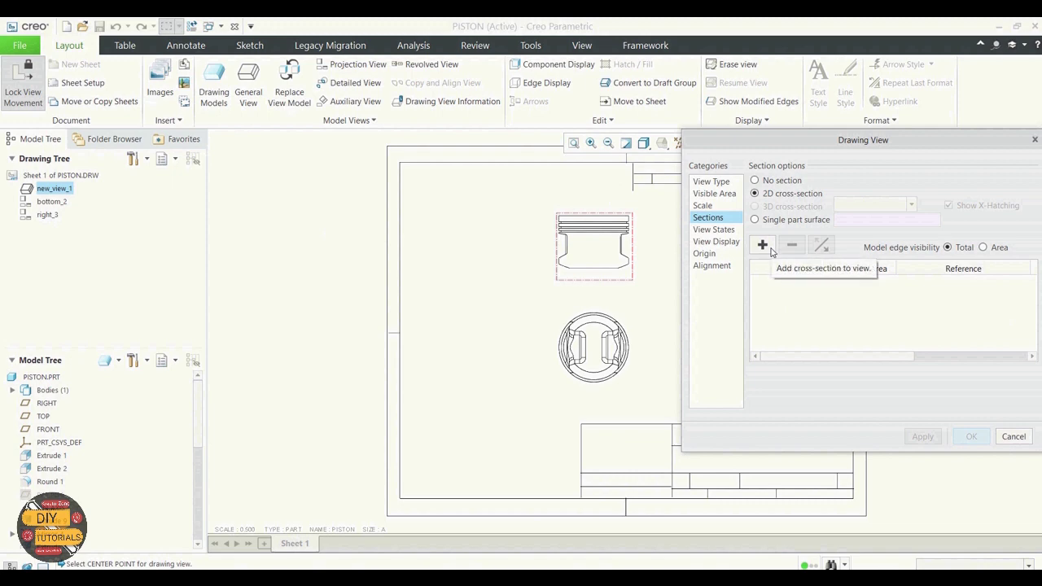
pyautogui.click(761, 244)
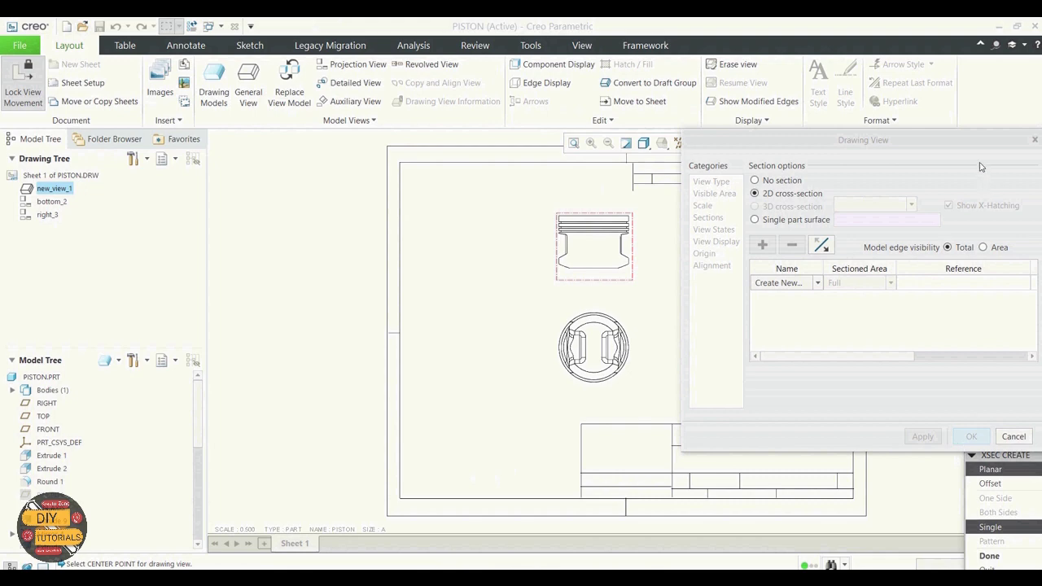
pyautogui.moveTo(975, 140)
pyautogui.mouseDown()
pyautogui.moveTo(730, 140)
pyautogui.moveTo(713, 116)
pyautogui.mouseUp()
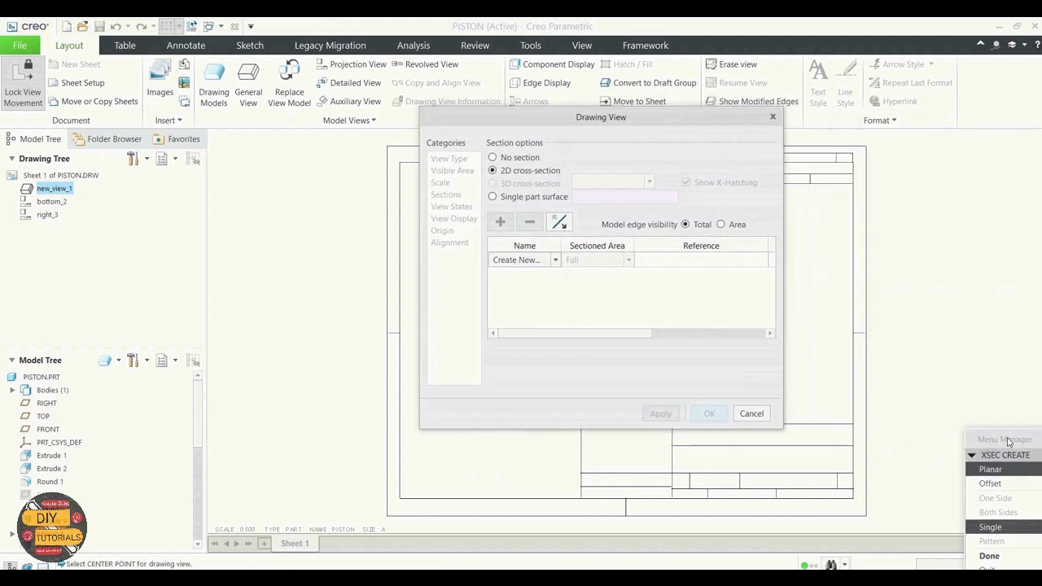
pyautogui.moveTo(1007, 441)
pyautogui.mouseDown()
pyautogui.moveTo(946, 402)
pyautogui.moveTo(871, 233)
pyautogui.moveTo(852, 300)
pyautogui.moveTo(349, 191)
pyautogui.moveTo(333, 202)
pyautogui.mouseUp()
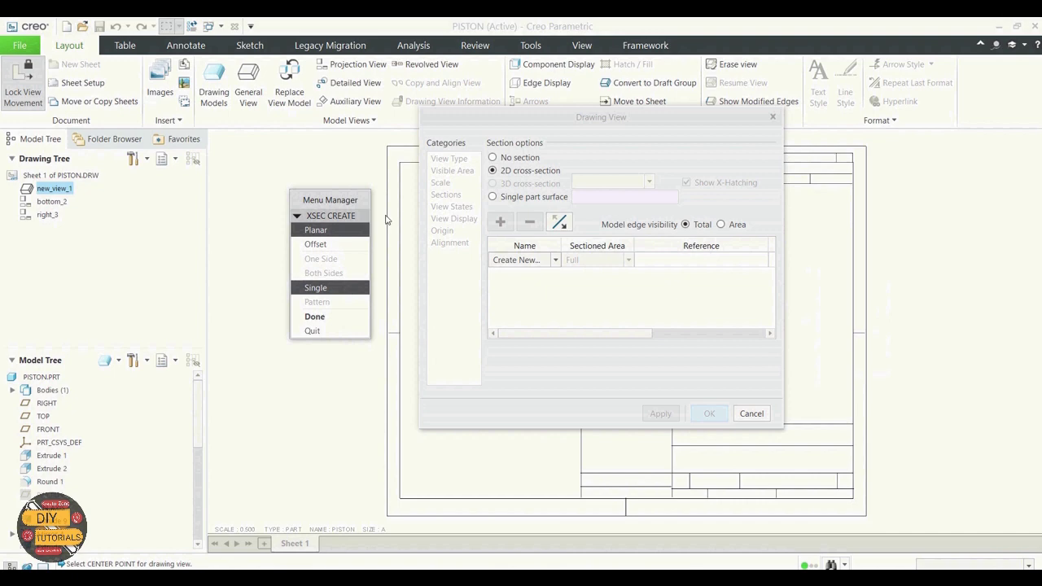
pyautogui.click(316, 317)
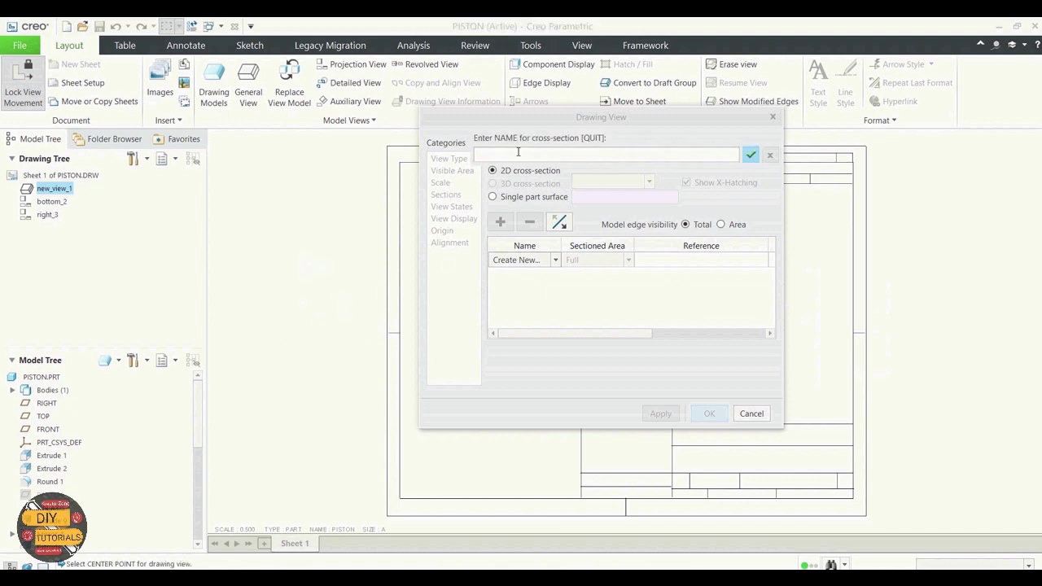
# - Name the cross-section A and define it on the FRONT datum plane
pyautogui.write('A')
pyautogui.click(750, 156)
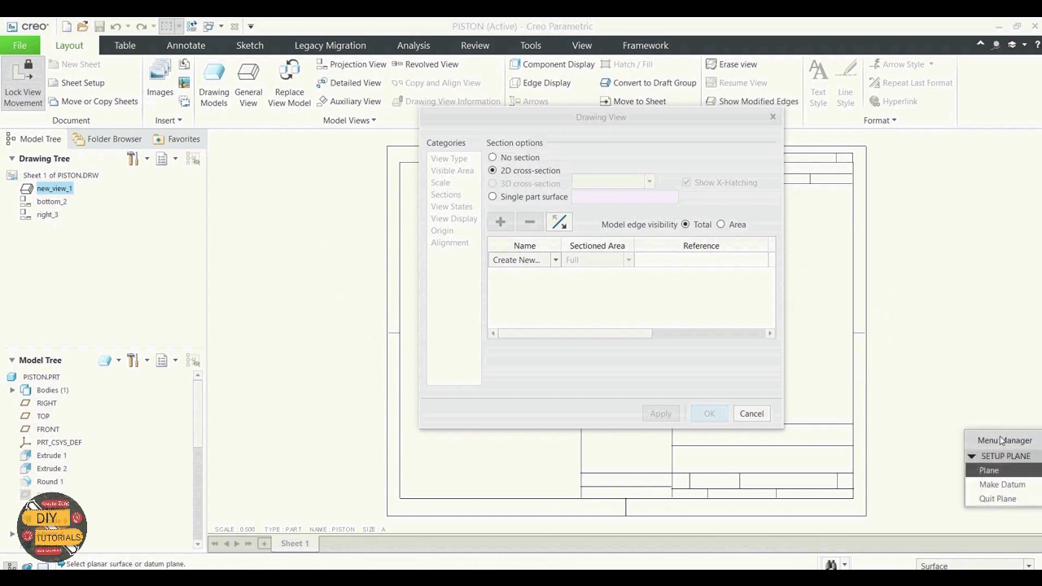
pyautogui.moveTo(1001, 441); pyautogui.dragTo(936, 246)
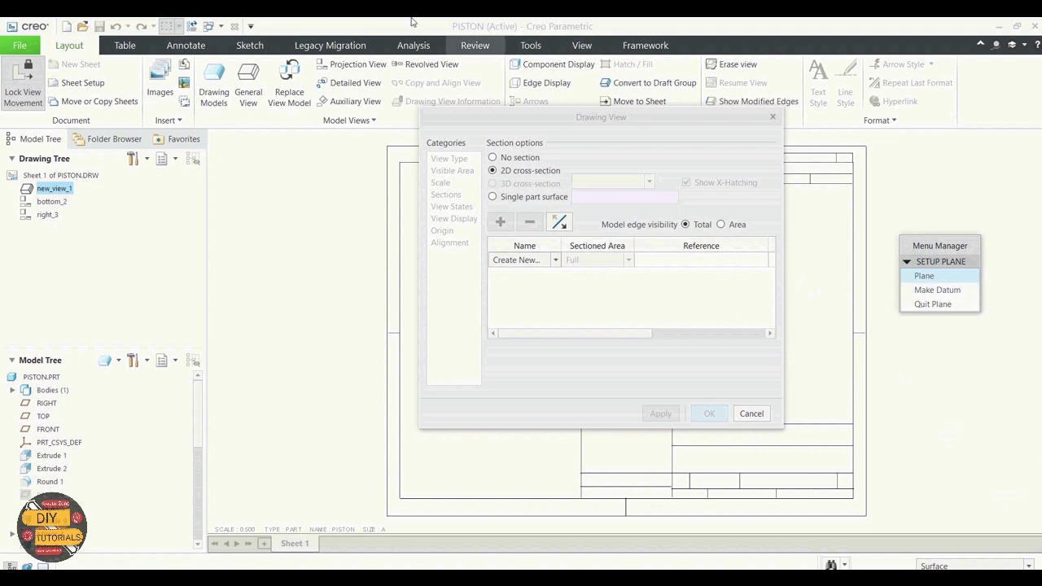
pyautogui.click(46, 431)
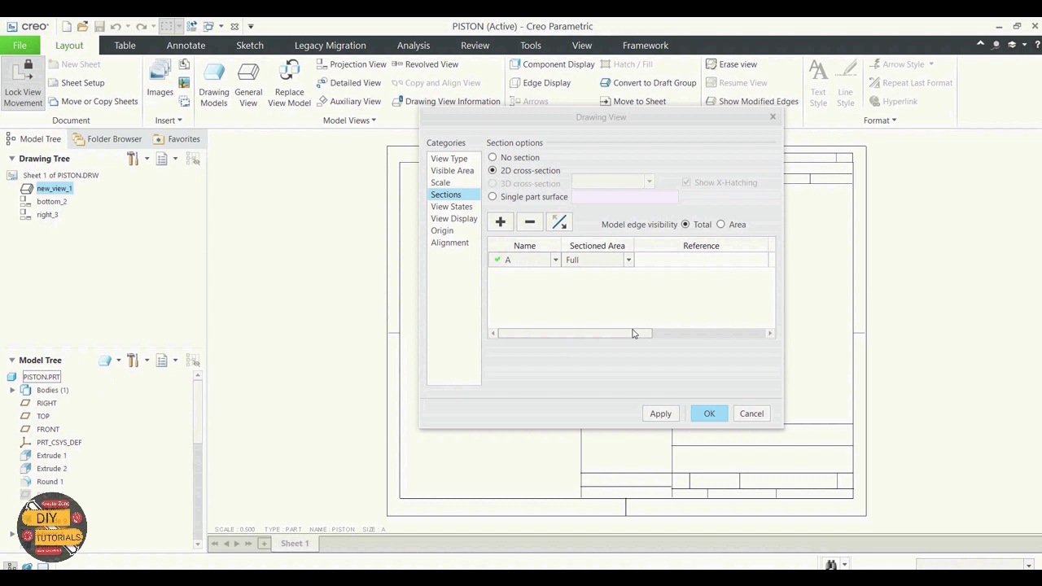
# - Display the section arrows for cross-section A on the bottom view and apply the full section to the front view
pyautogui.moveTo(634, 332); pyautogui.dragTo(795, 342)
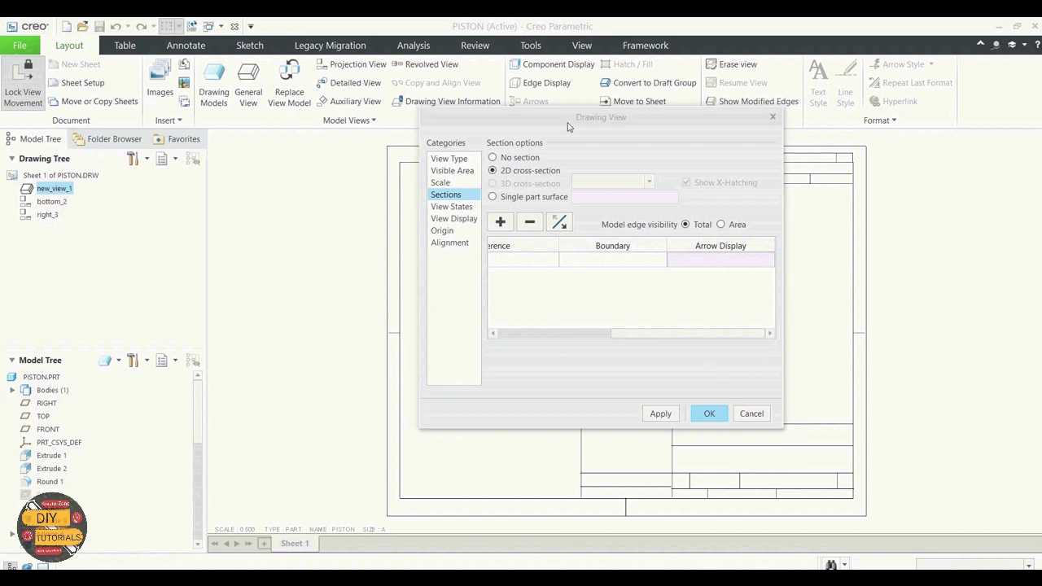
pyautogui.moveTo(607, 122); pyautogui.dragTo(853, 154)
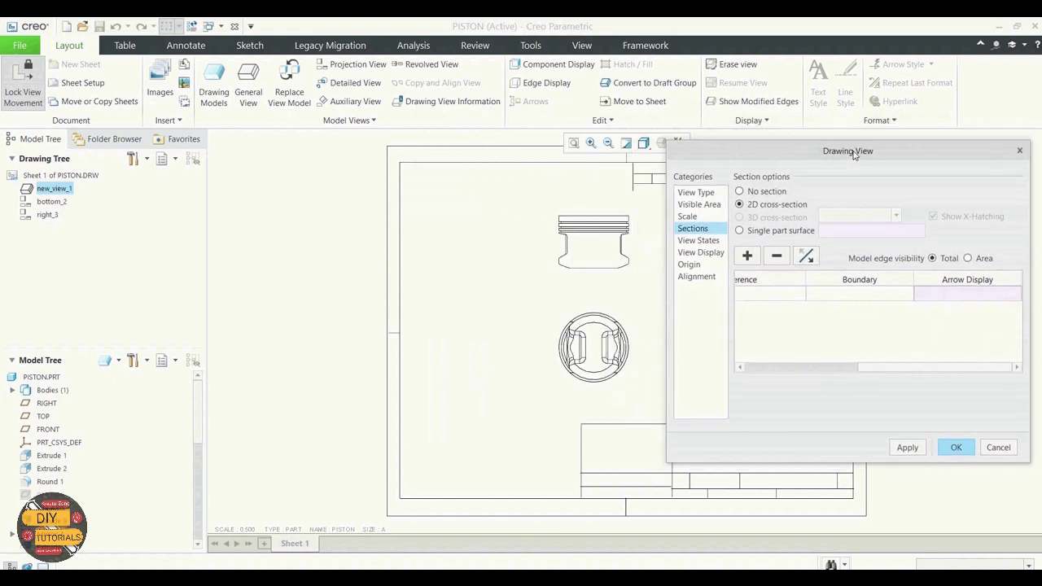
pyautogui.click(942, 294)
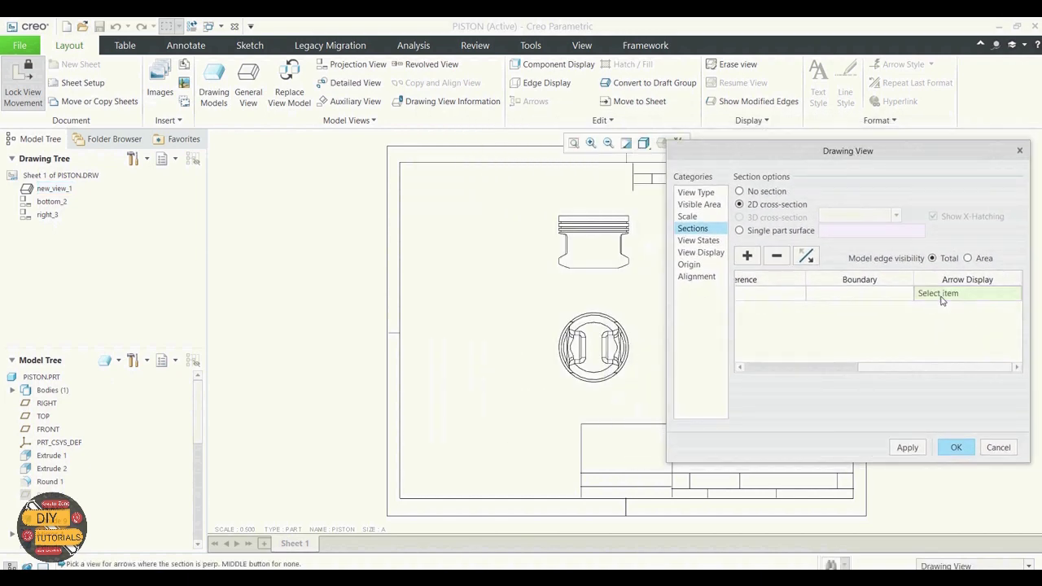
pyautogui.click(597, 339)
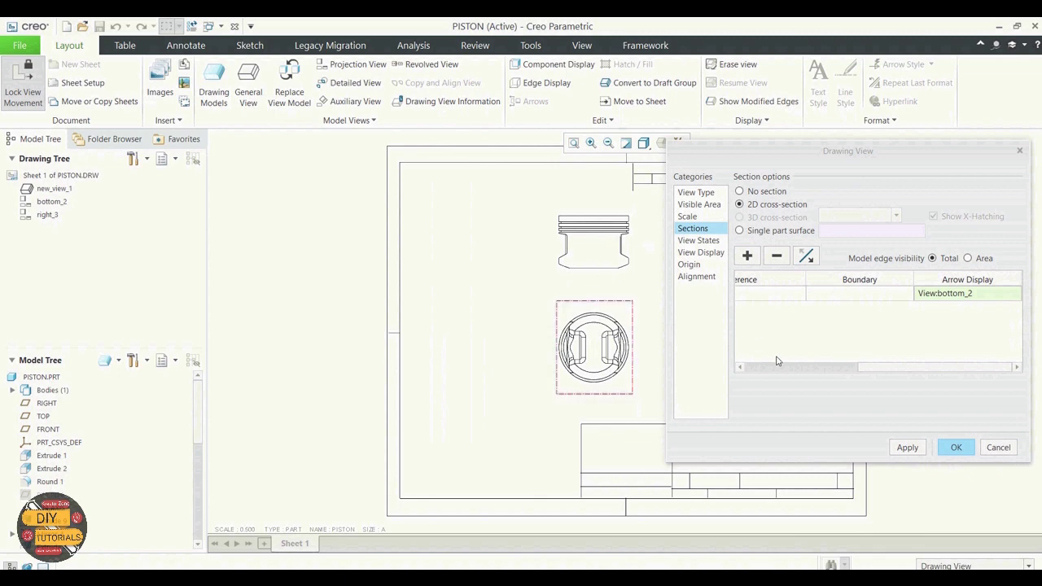
pyautogui.moveTo(898, 367); pyautogui.dragTo(992, 368)
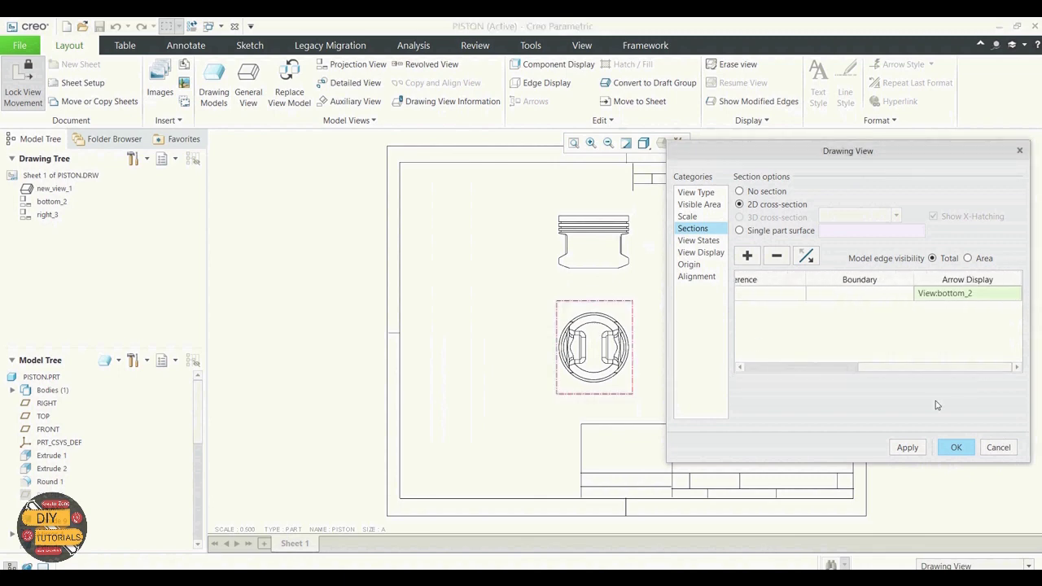
pyautogui.click(910, 448)
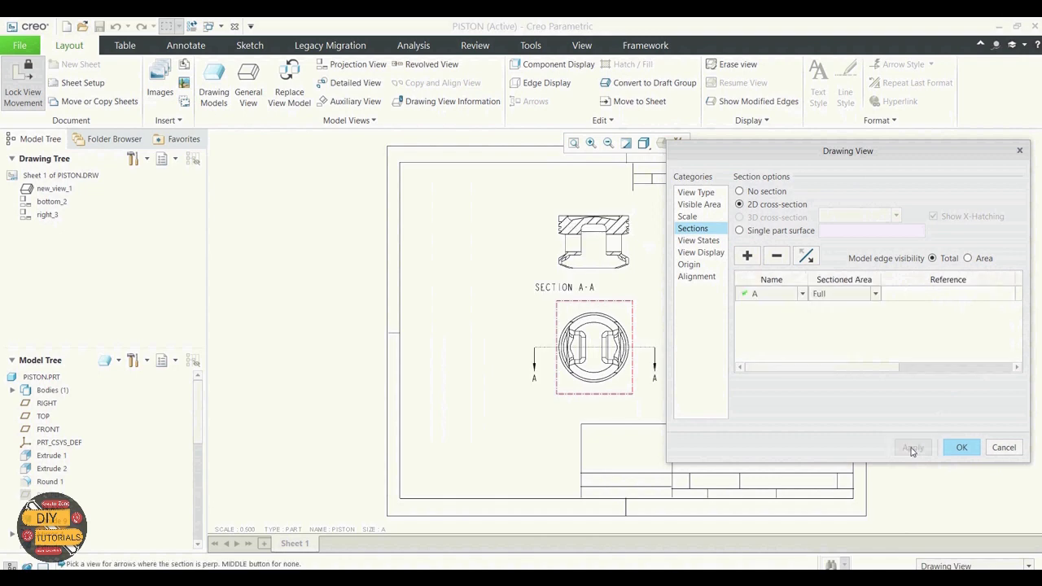
pyautogui.click(961, 449)
pyautogui.click(685, 288)
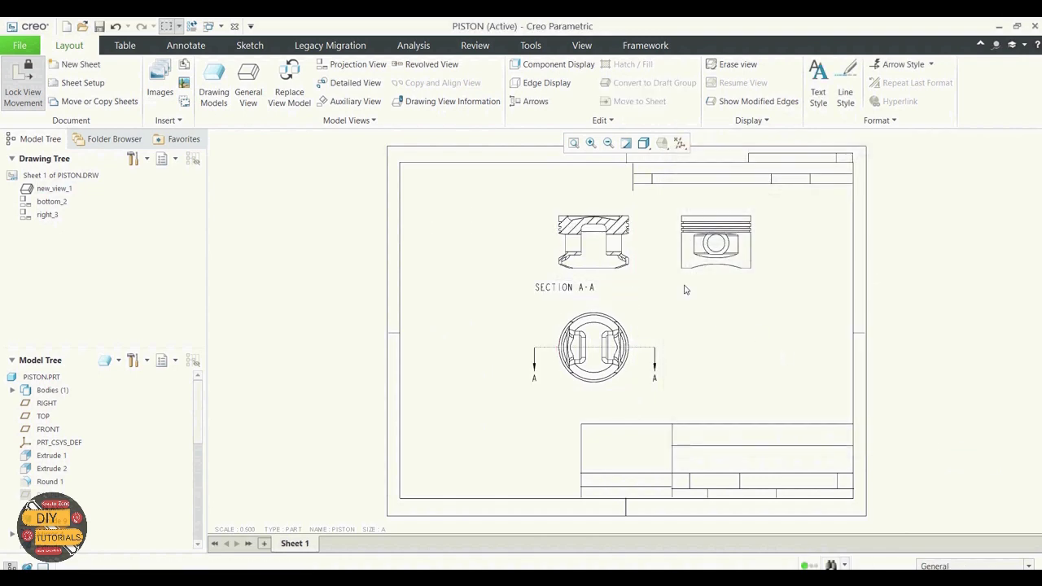
pyautogui.scroll(-3, 614, 229)
pyautogui.hotkey('ctrl', 'd')
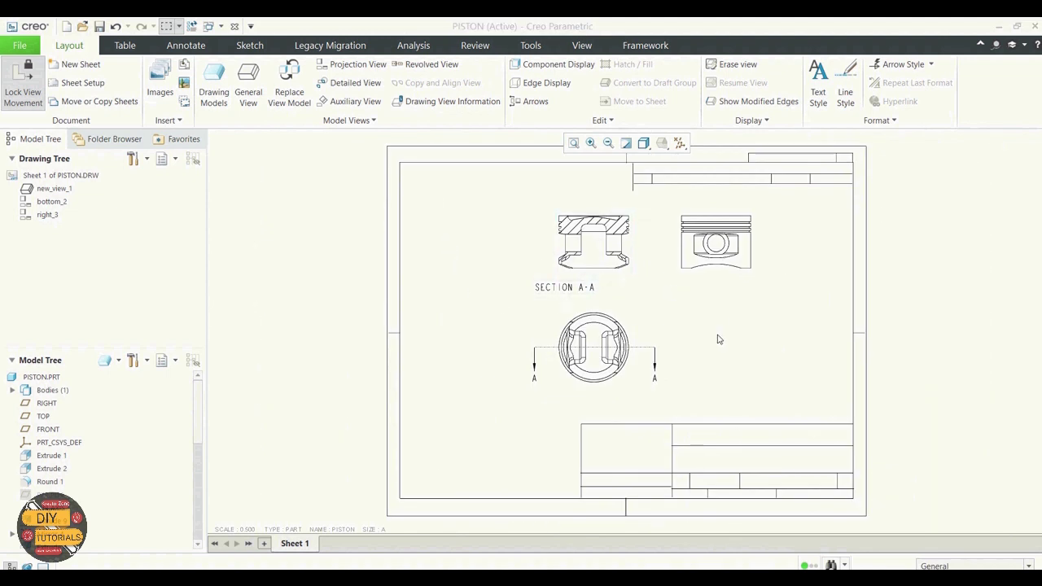
# - Create a detailed view of the lower-left corner of the right view, outlined with a spline, and place it beside the section view
pyautogui.click(356, 83)
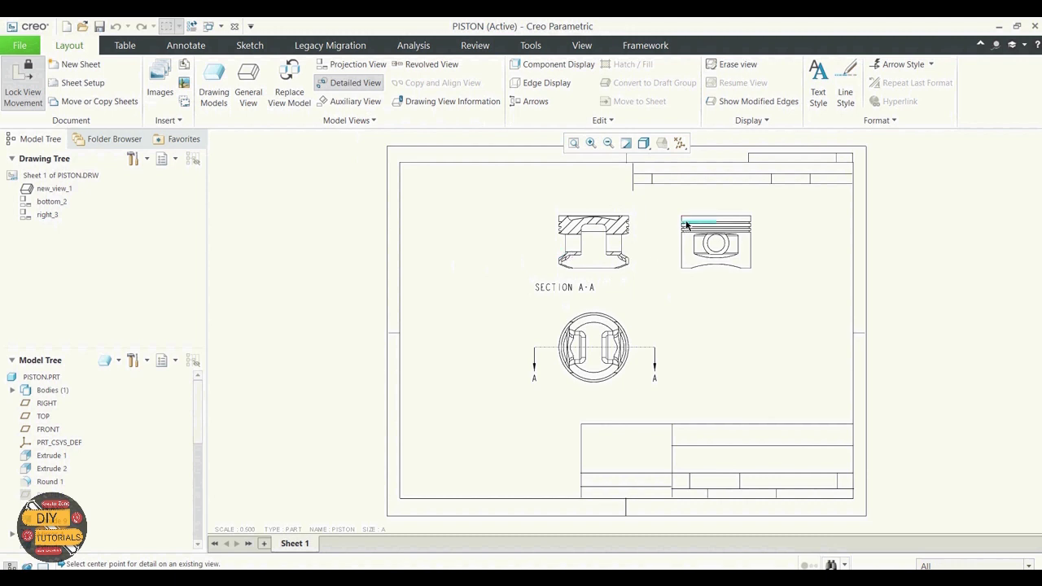
pyautogui.click(680, 268)
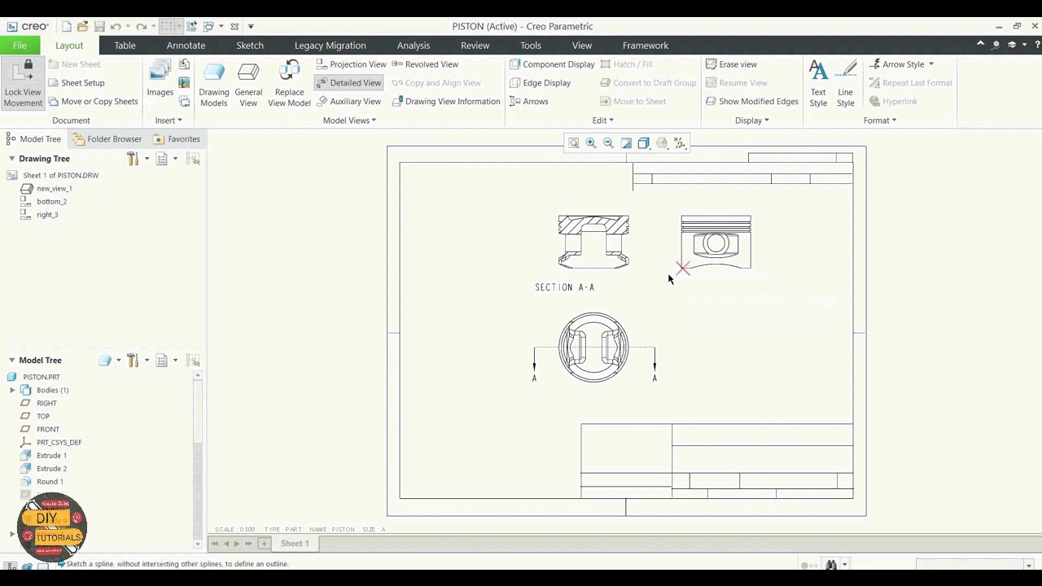
pyautogui.click(668, 275)
pyautogui.click(681, 286)
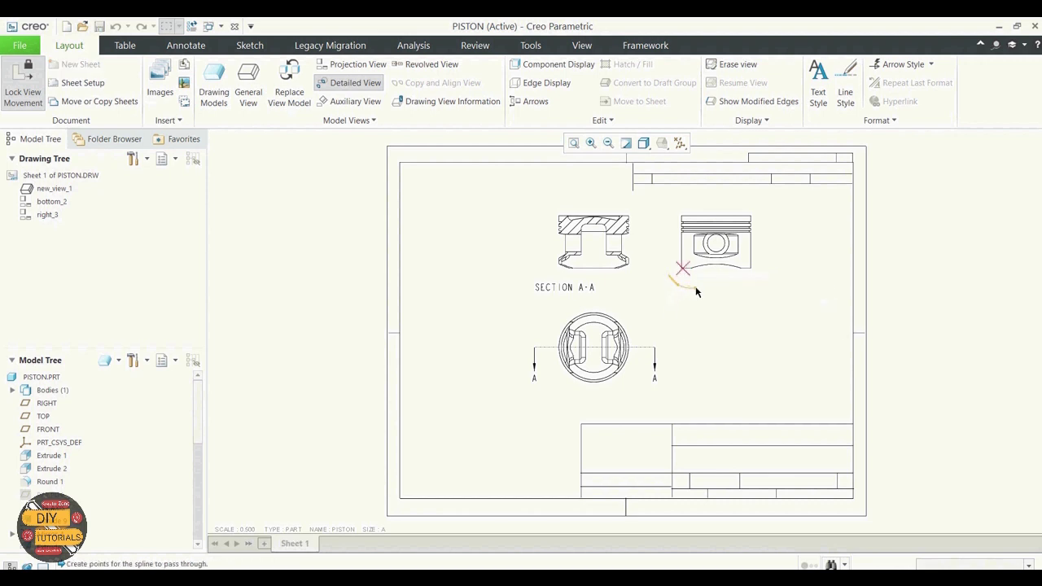
pyautogui.click(705, 269)
pyautogui.middleClick(671, 278)
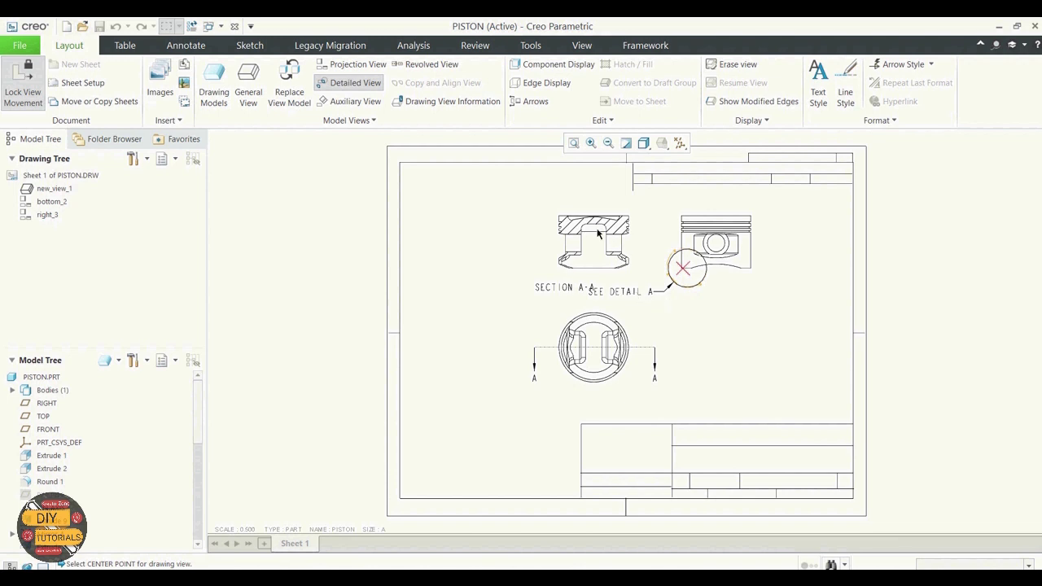
pyautogui.click(537, 240)
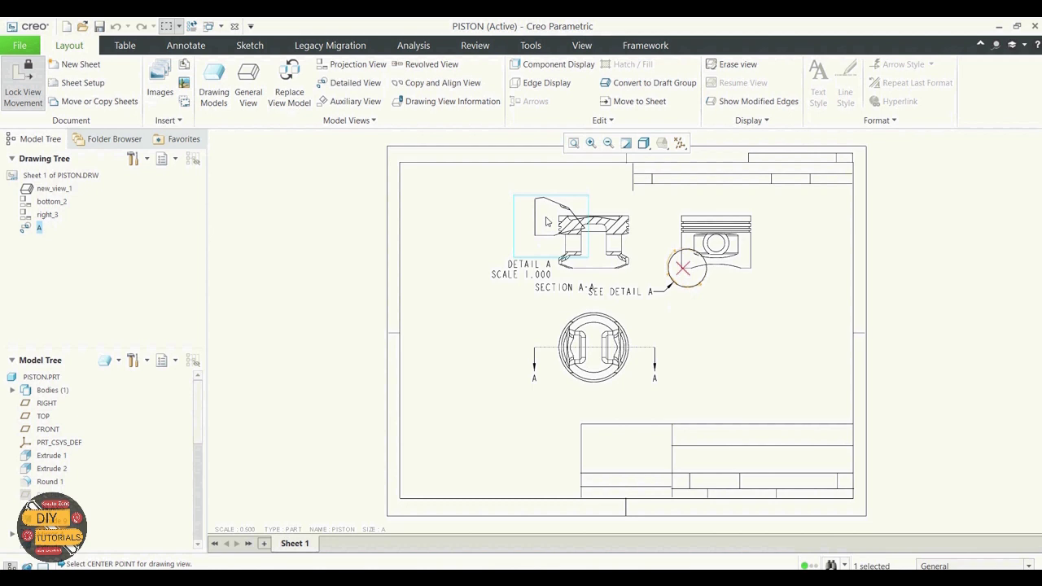
# - Unlock view movement and move the detail view left, clear of the section view
pyautogui.click(521, 221)
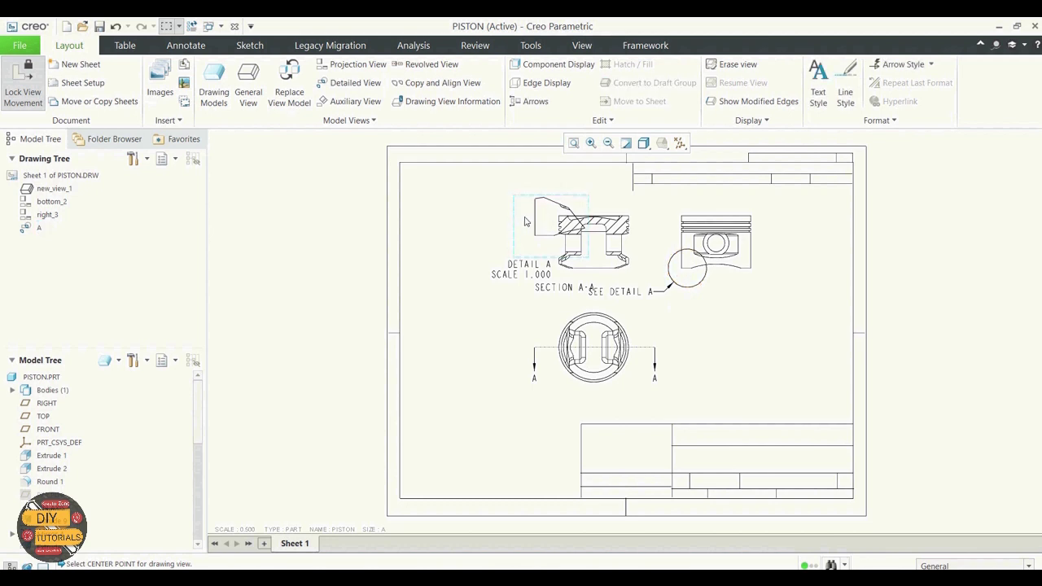
pyautogui.click(533, 222)
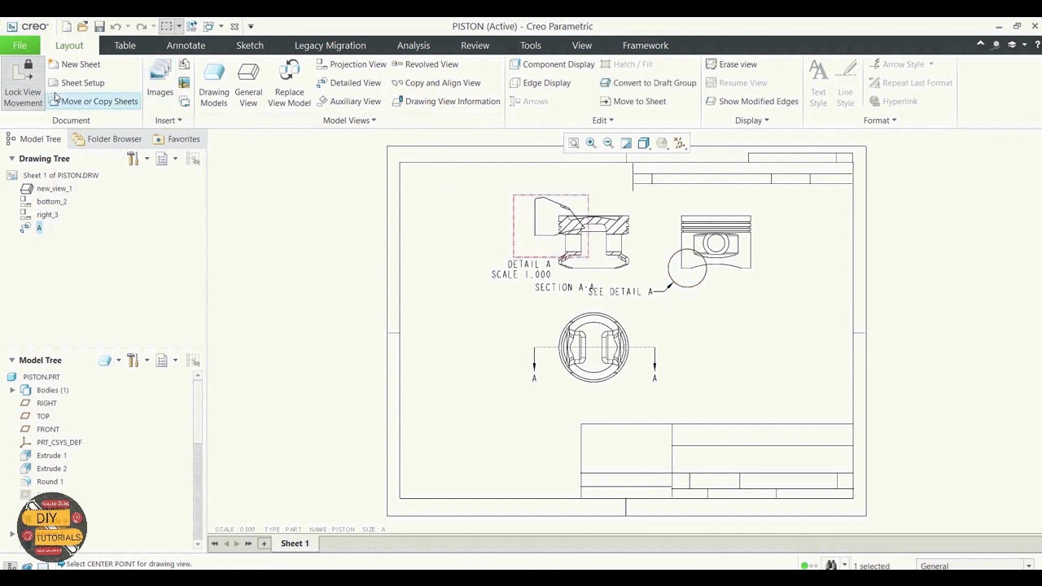
pyautogui.click(23, 91)
pyautogui.moveTo(529, 217); pyautogui.dragTo(439, 218)
pyautogui.click(456, 325)
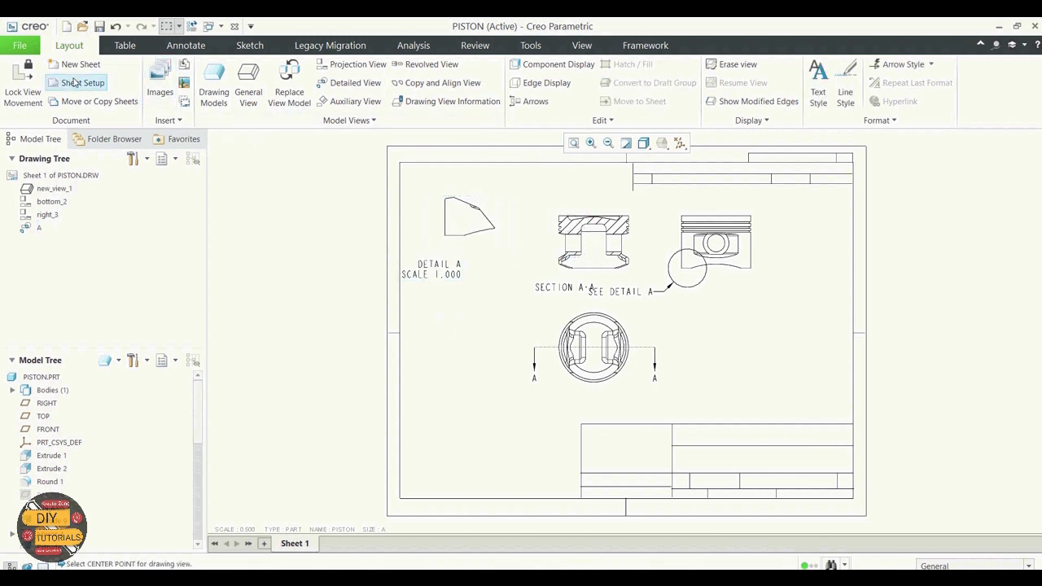
# - Move the front section view slightly left and the right view farther right to spread the views apart
pyautogui.click(613, 244)
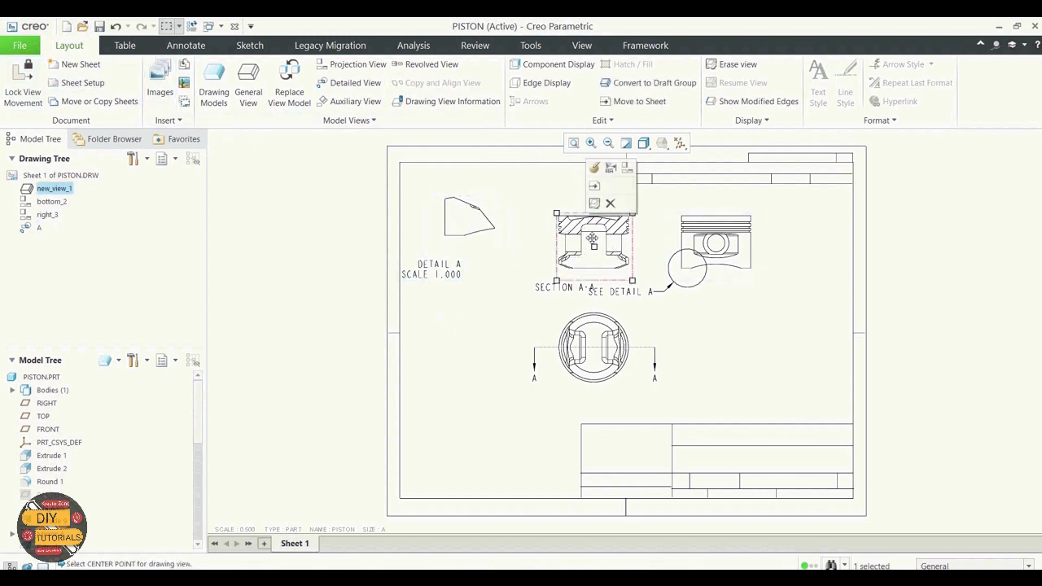
pyautogui.moveTo(593, 239); pyautogui.dragTo(562, 238)
pyautogui.click(700, 271)
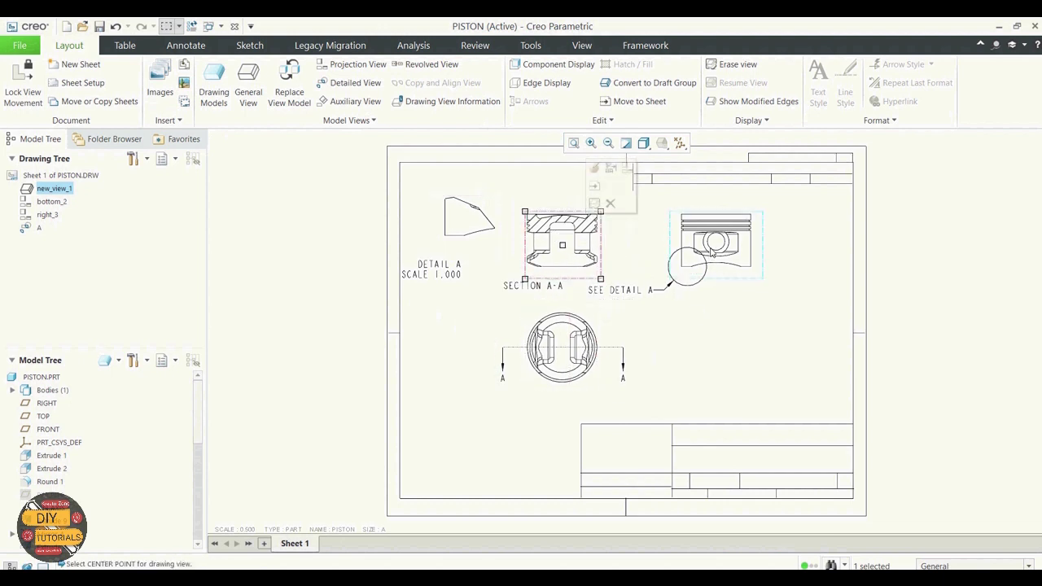
pyautogui.moveTo(700, 272); pyautogui.dragTo(744, 271)
pyautogui.click(785, 348)
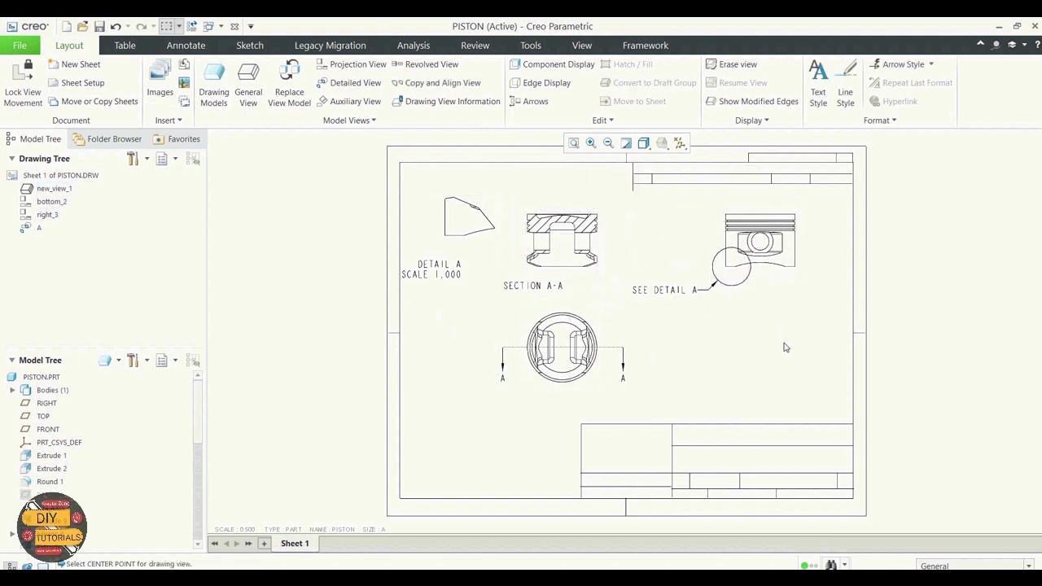
# - Lock view movement again and move the Detail A note up closer beneath the detail view
pyautogui.click(23, 92)
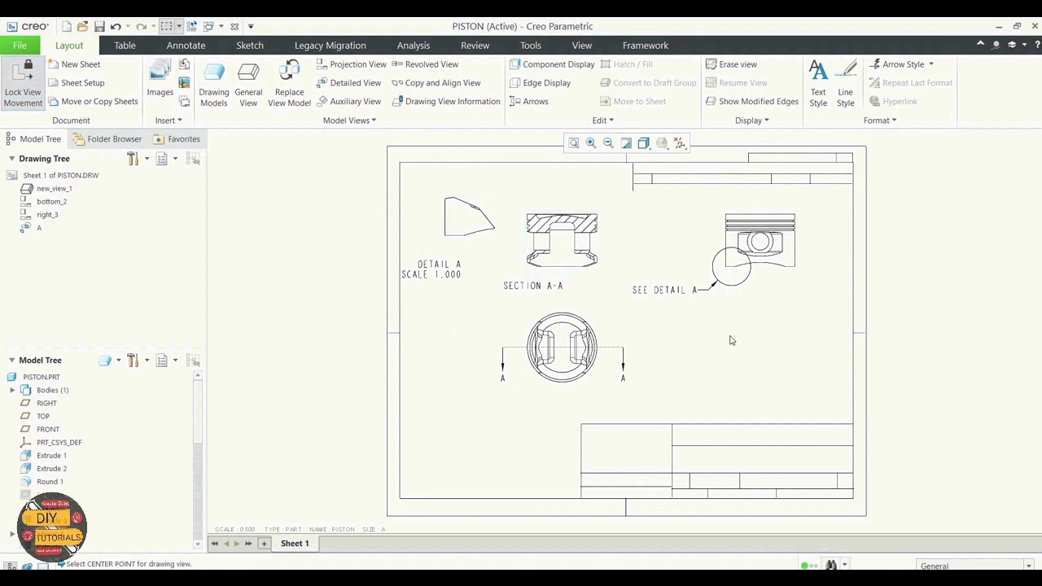
pyautogui.doubleClick(444, 275)
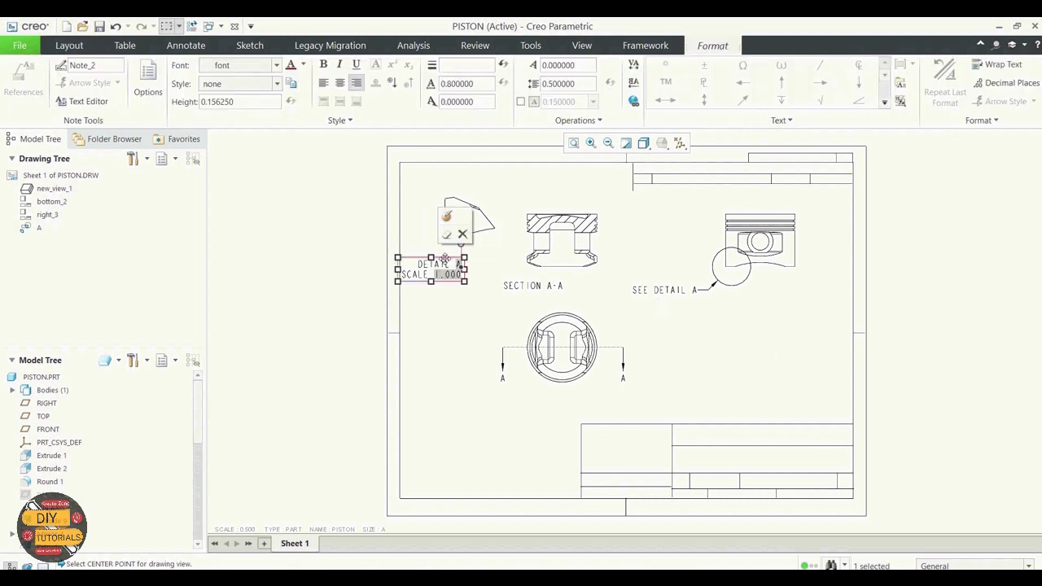
pyautogui.click(462, 234)
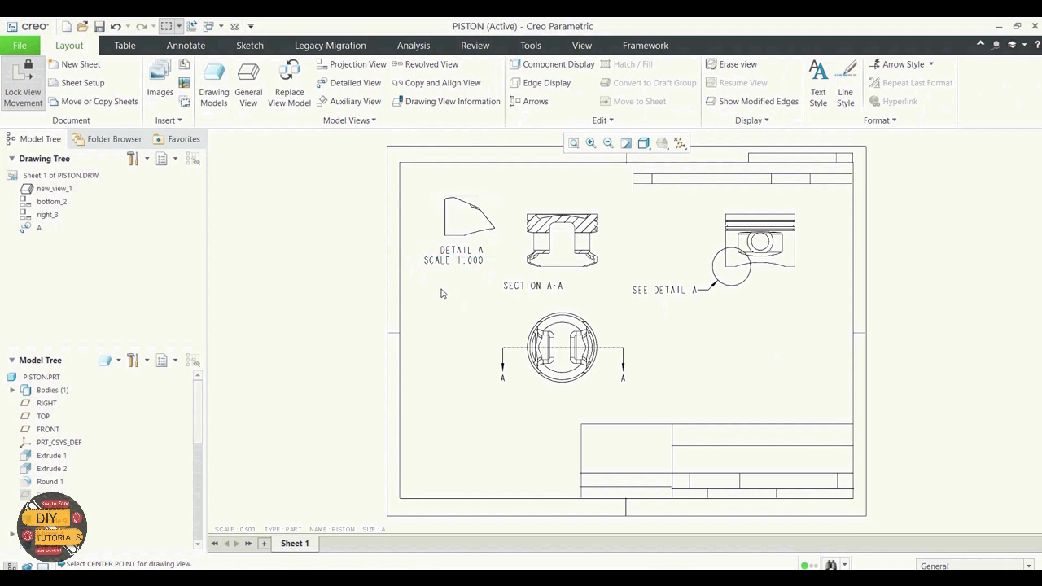
# - Insert a general view with No Combined State below the right view, keeping the default trimetric orientation
pyautogui.click(248, 85)
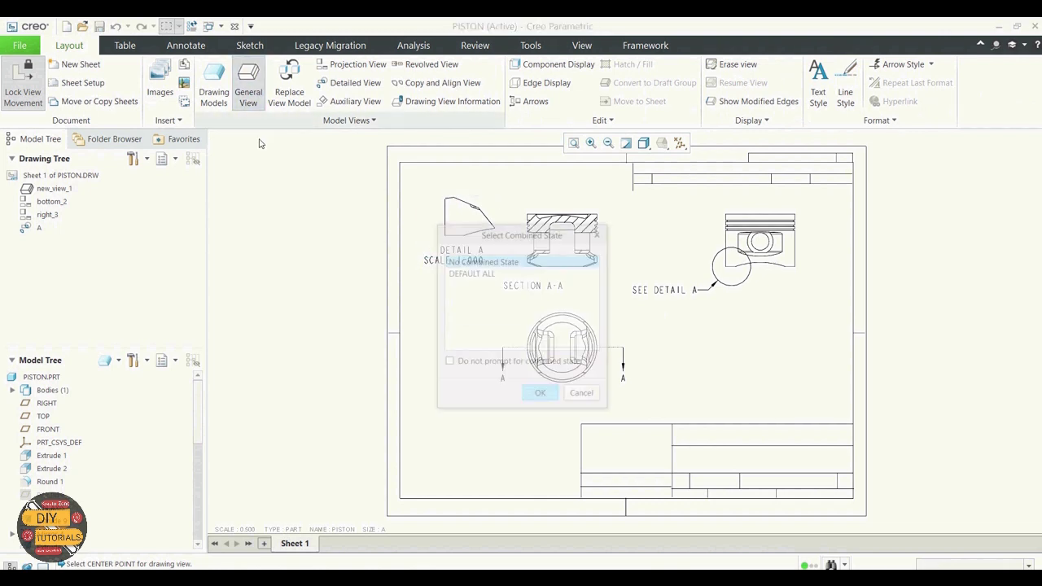
pyautogui.click(537, 395)
pyautogui.click(733, 359)
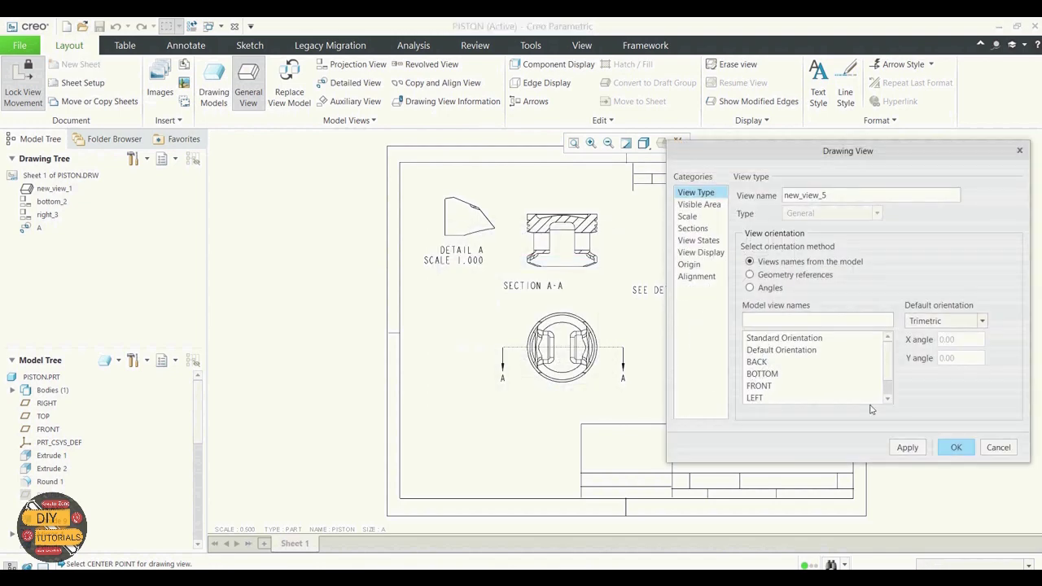
pyautogui.click(957, 448)
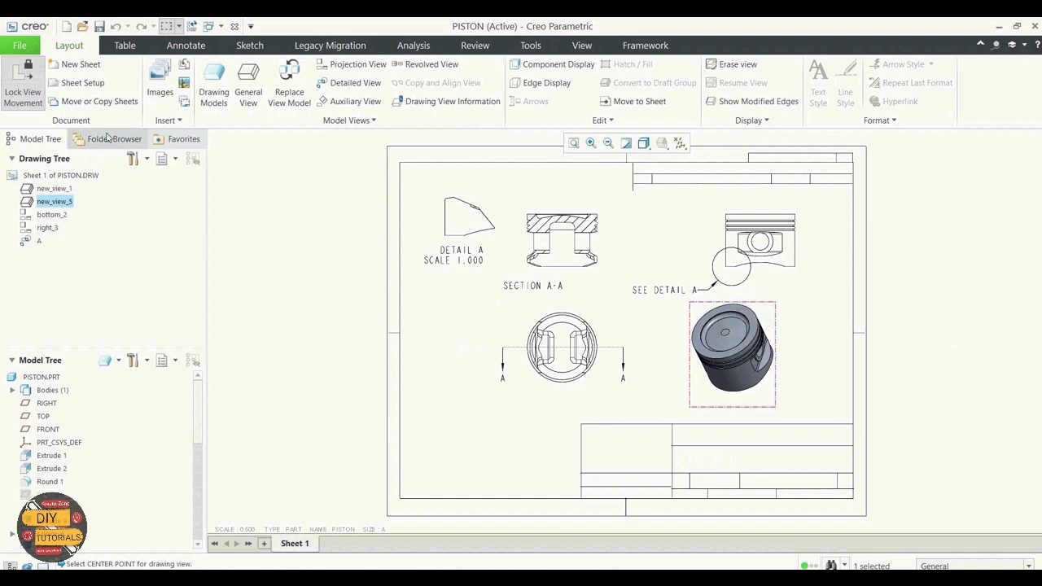
# - Unlock view movement and move the shaded 3D view right, beneath the right projection view
pyautogui.click(10, 81)
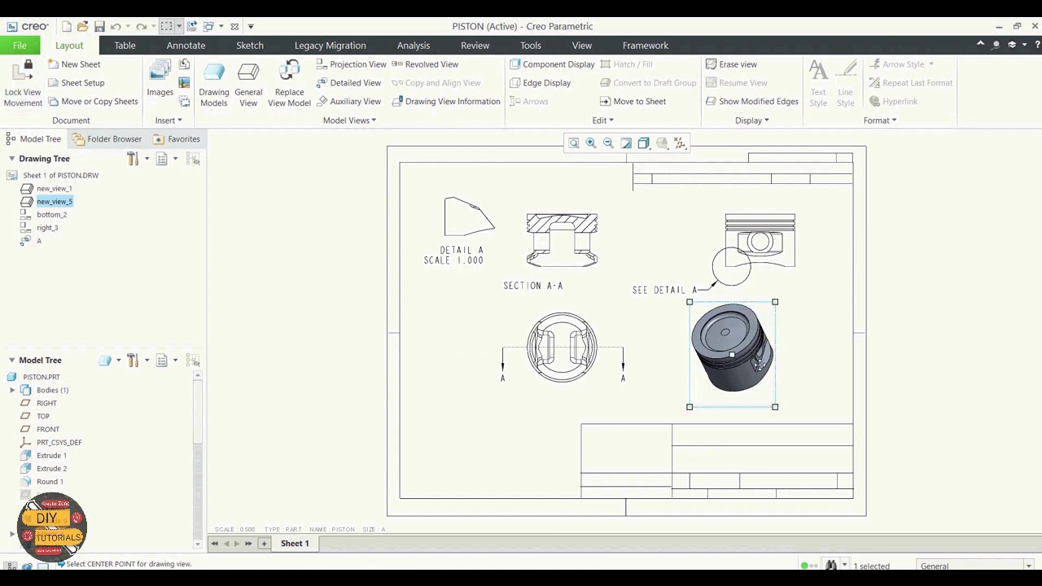
pyautogui.moveTo(760, 365); pyautogui.dragTo(811, 368)
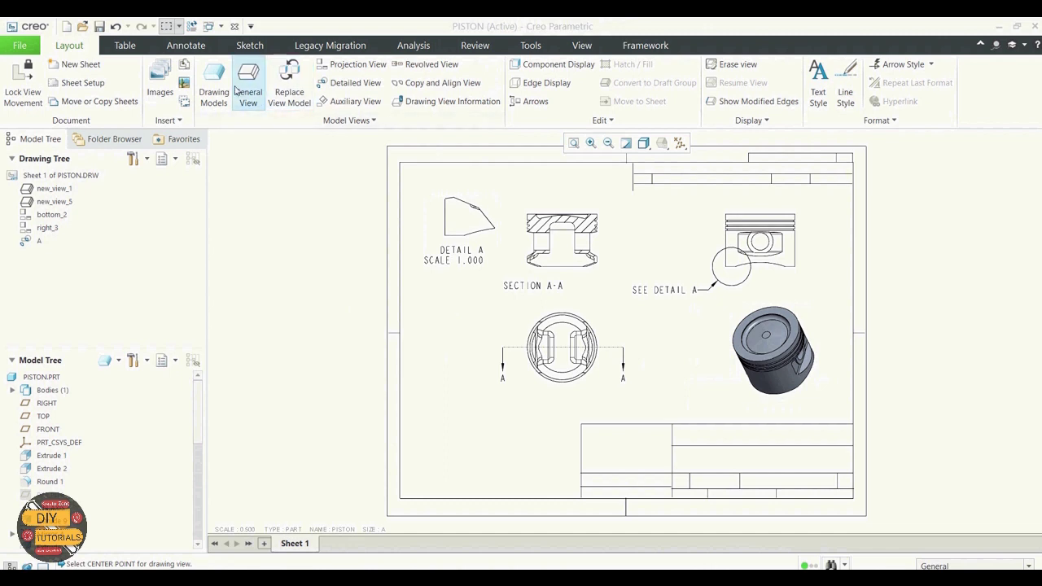
# - Dimension the piston's overall height in Section A-A, placing the dimension on the view's left side
pyautogui.click(186, 45)
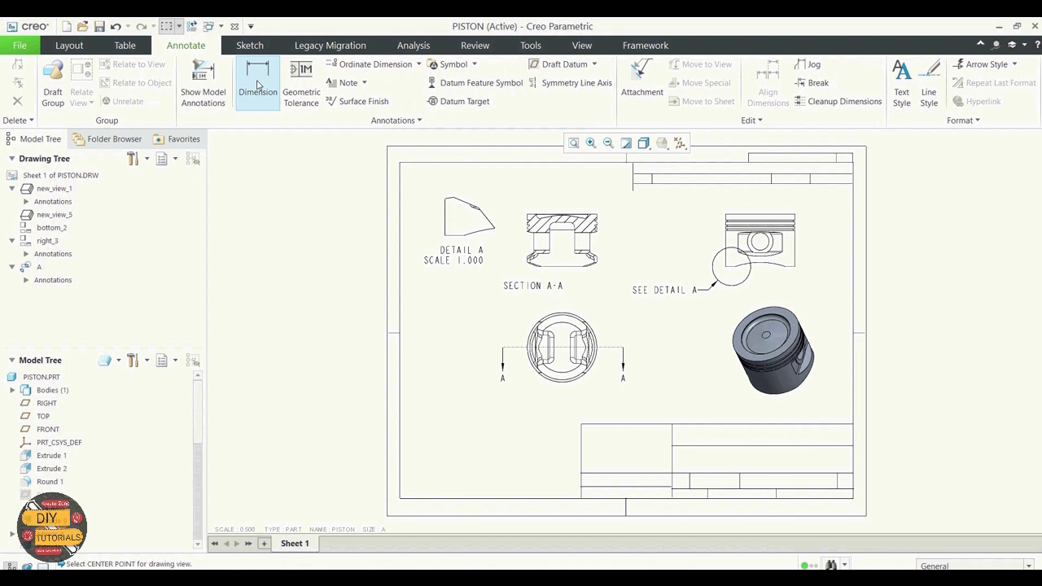
pyautogui.click(257, 85)
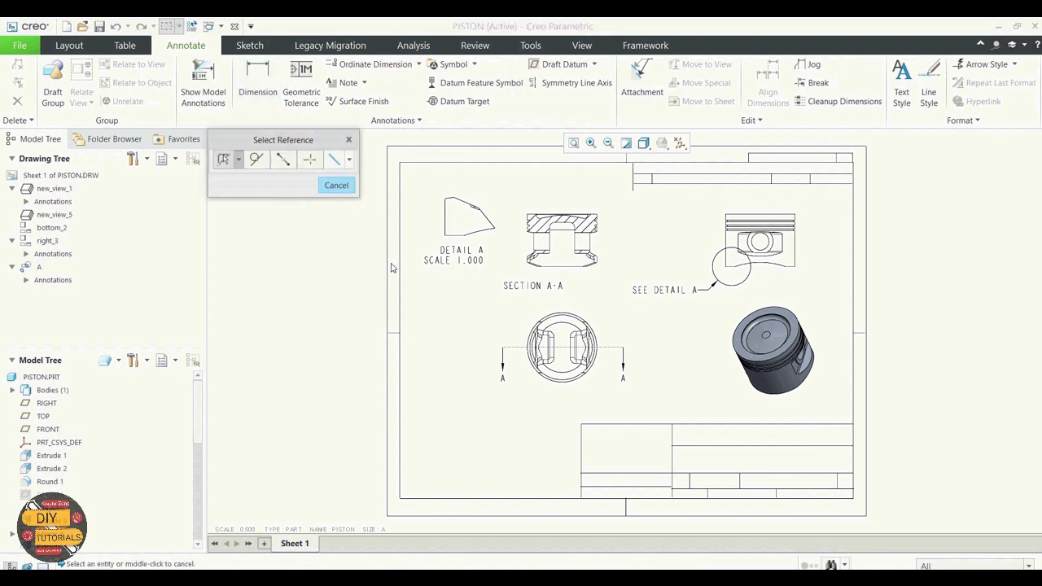
pyautogui.click(531, 219)
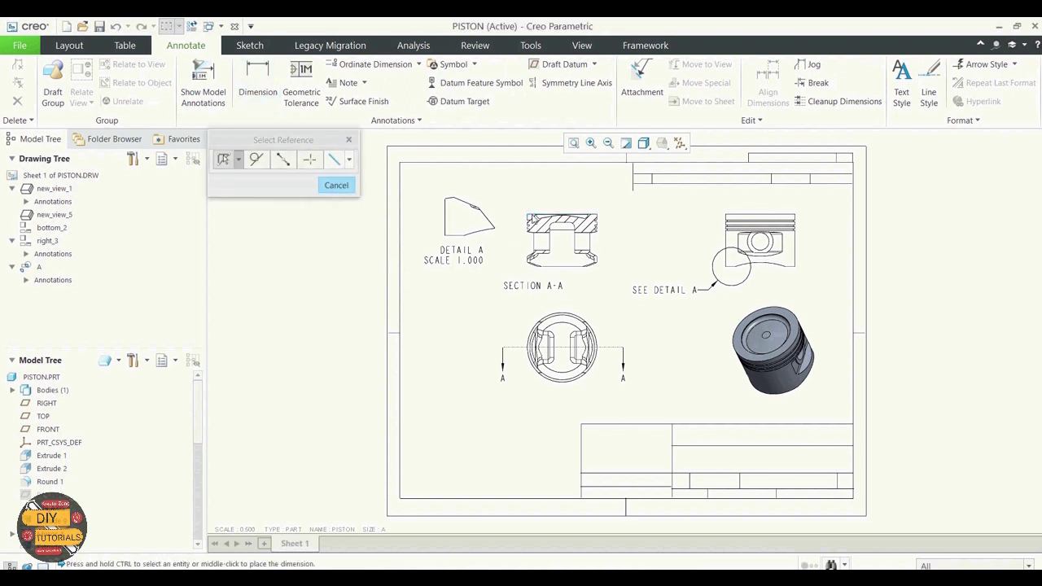
pyautogui.keyDown('ctrl'); pyautogui.click(551, 267); pyautogui.keyUp('ctrl')
pyautogui.middleClick(512, 241)
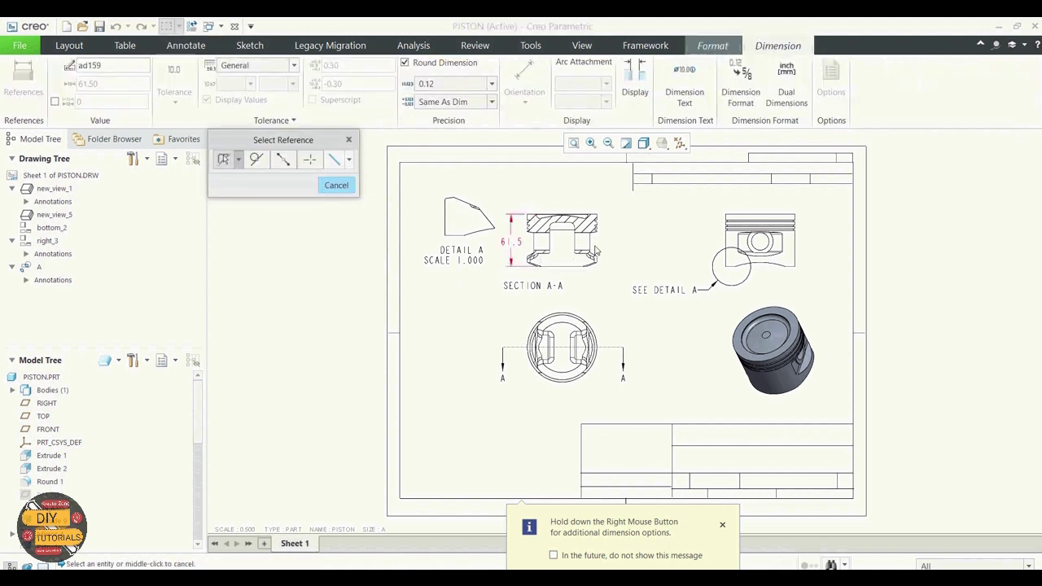
# - Dimension the height from the pin bore's upper edge to the base on Section A-A's right side, and shift the dimension slightly outward
pyautogui.scroll(2, 593, 237)
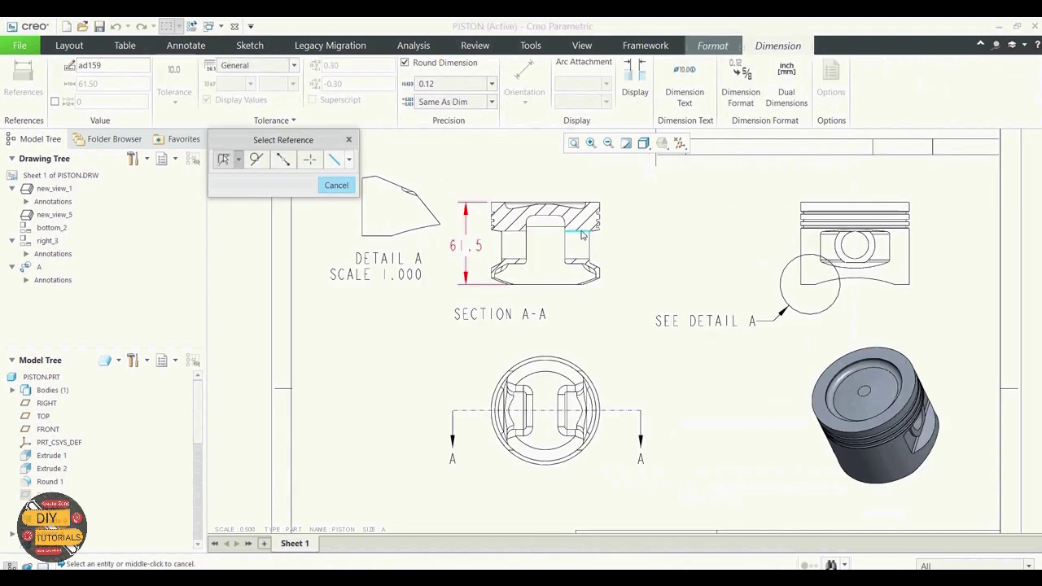
pyautogui.click(582, 235)
pyautogui.keyDown('ctrl'); pyautogui.click(562, 285); pyautogui.keyUp('ctrl')
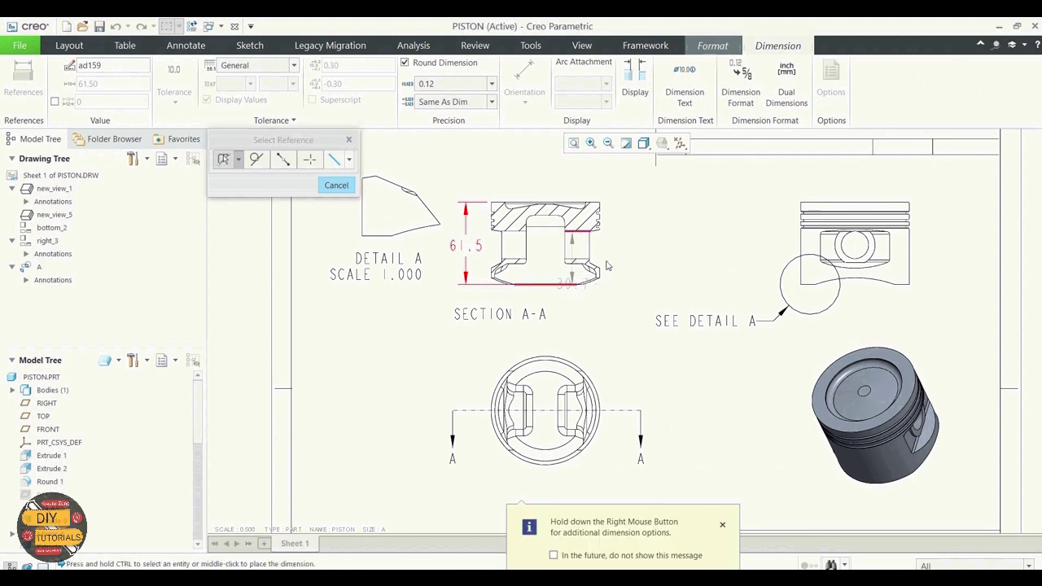
pyautogui.middleClick(619, 259)
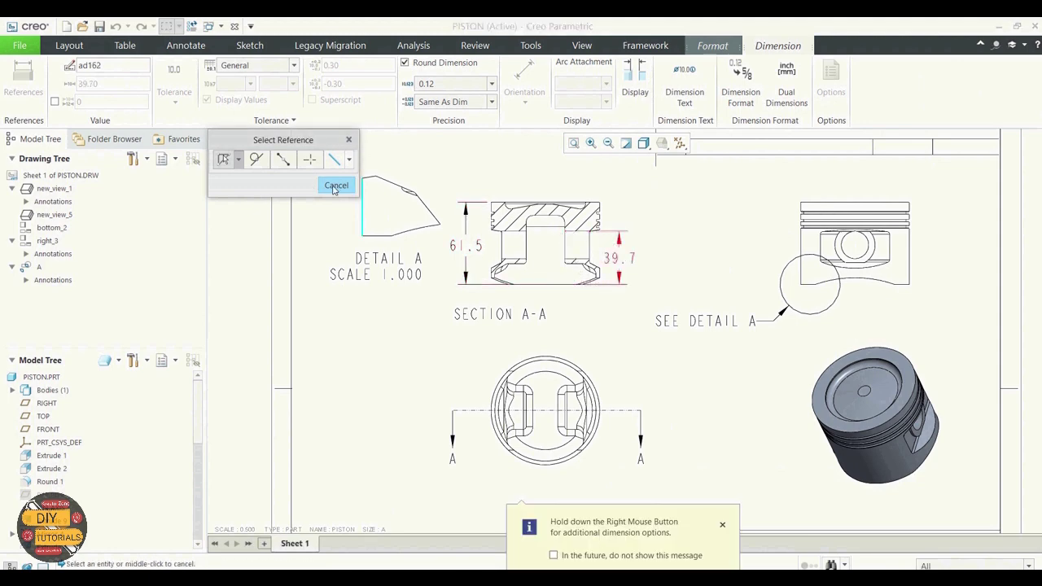
pyautogui.click(336, 185)
pyautogui.click(616, 263)
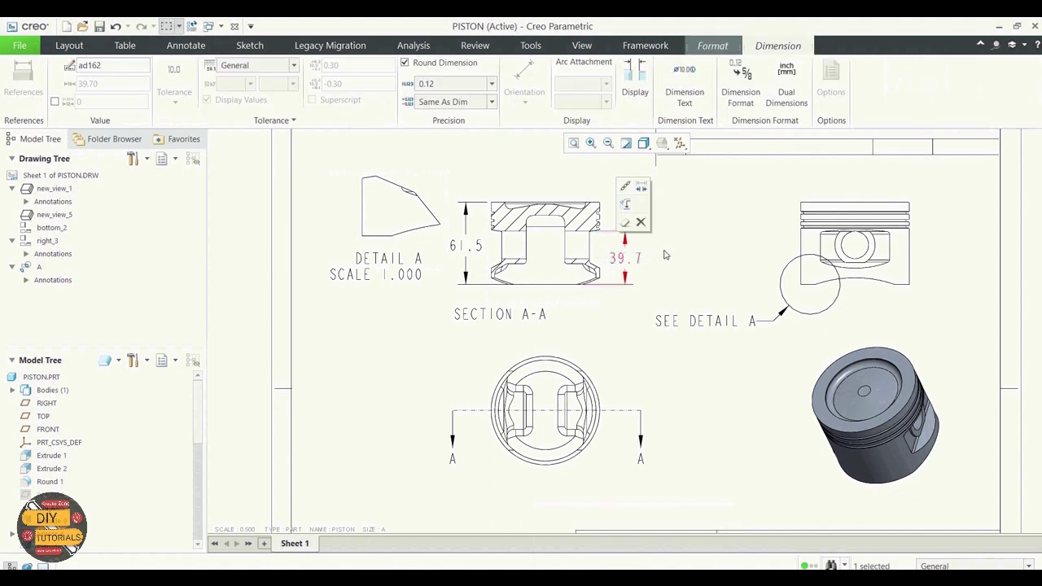
pyautogui.click(664, 264)
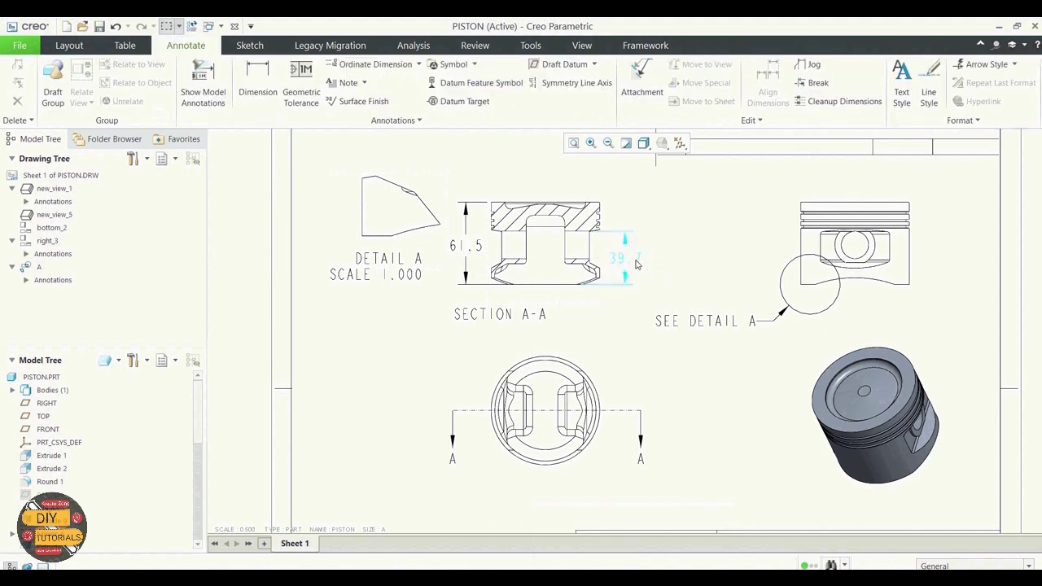
# - Move the Detail A view slightly left, away from the overall height dimension
pyautogui.click(385, 213)
pyautogui.moveTo(386, 213); pyautogui.dragTo(369, 213)
pyautogui.click(379, 344)
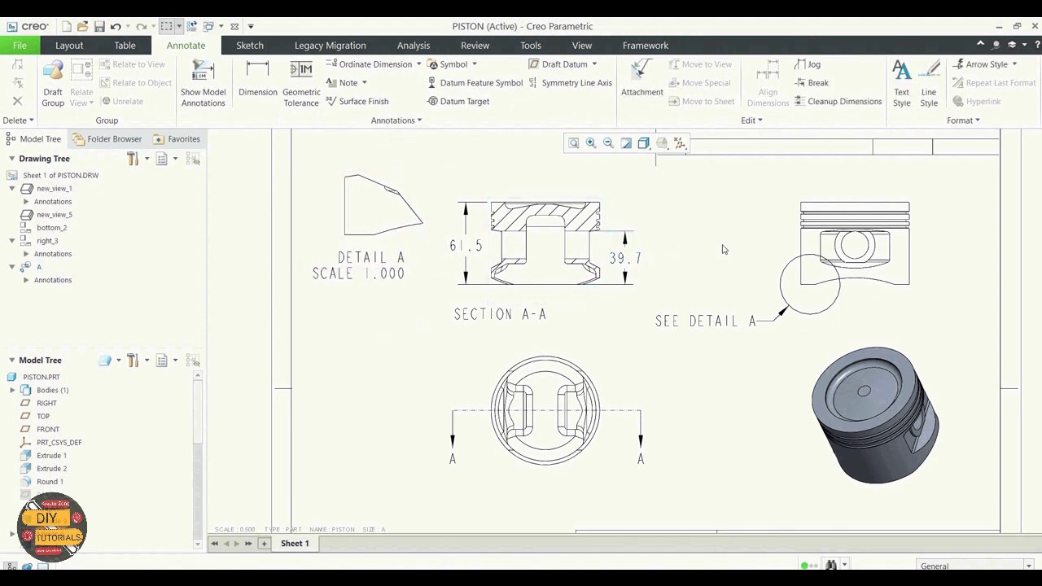
# - Add a radius dimension to the outer circle of the bottom view, placed at its upper right
pyautogui.scroll(2, 718, 262)
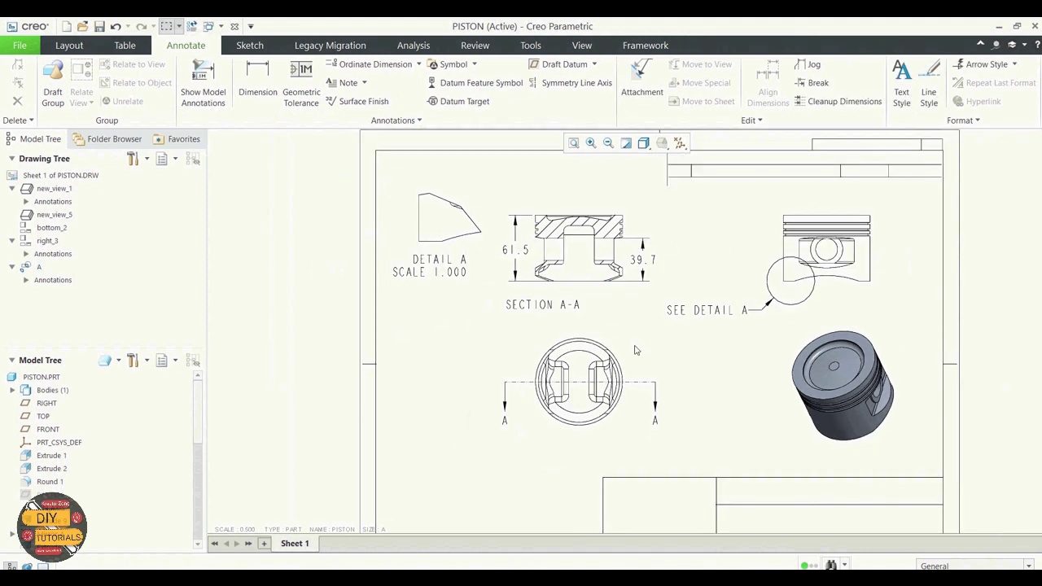
pyautogui.click(258, 79)
pyautogui.click(581, 341)
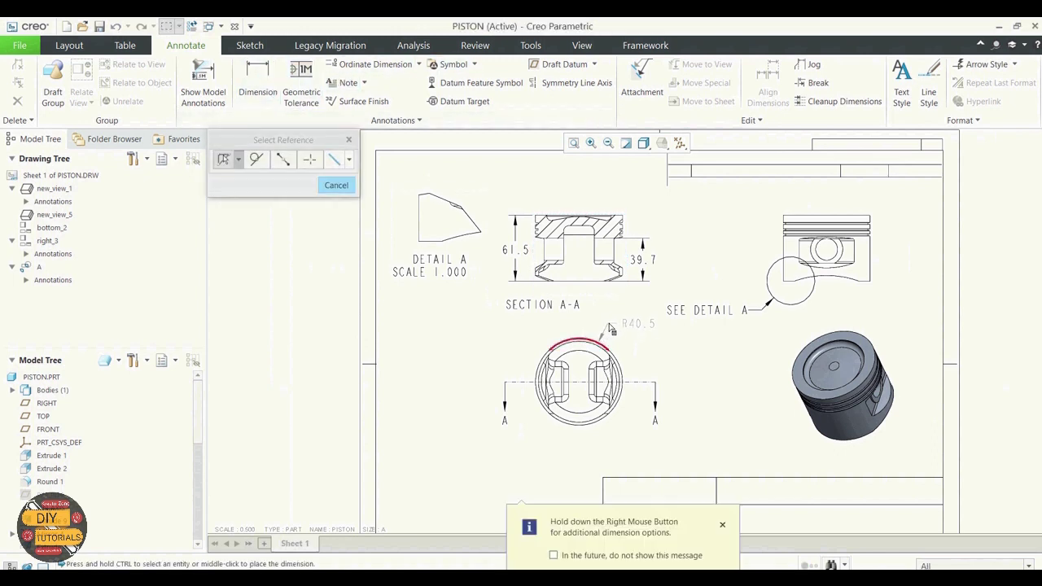
pyautogui.middleClick(640, 334)
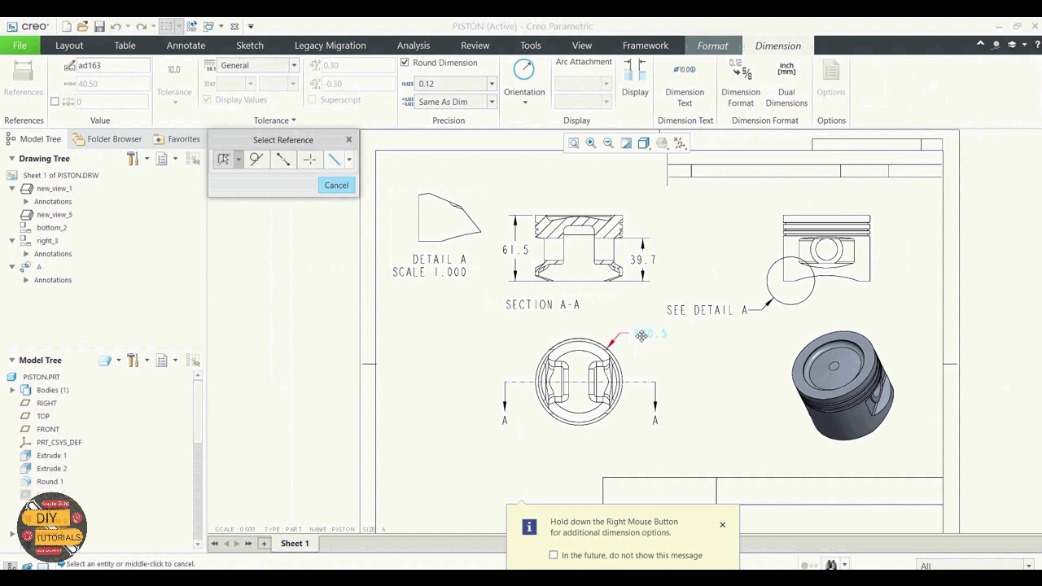
pyautogui.rightClick(642, 337)
pyautogui.click(641, 337)
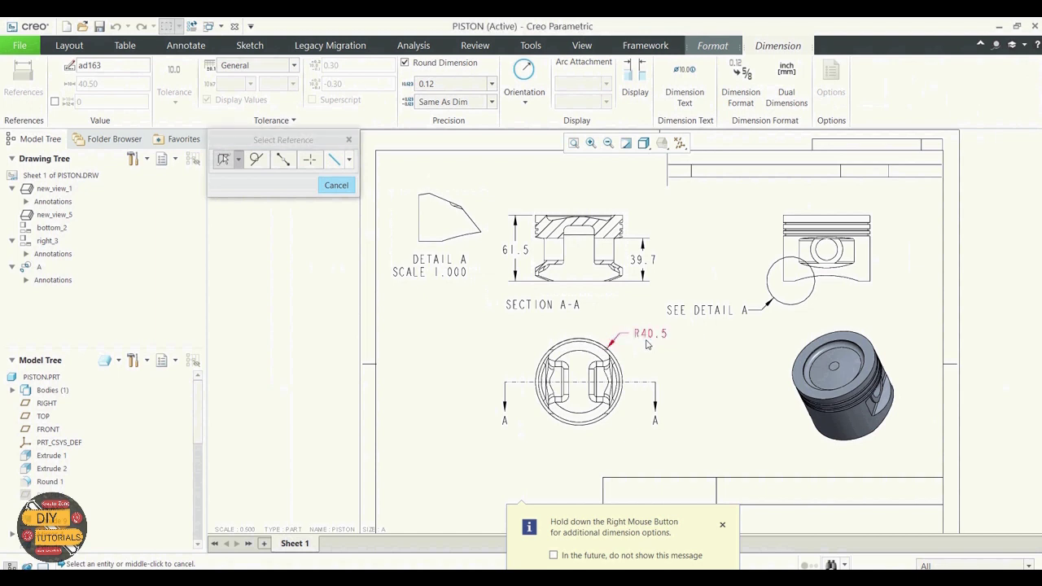
pyautogui.click(643, 335)
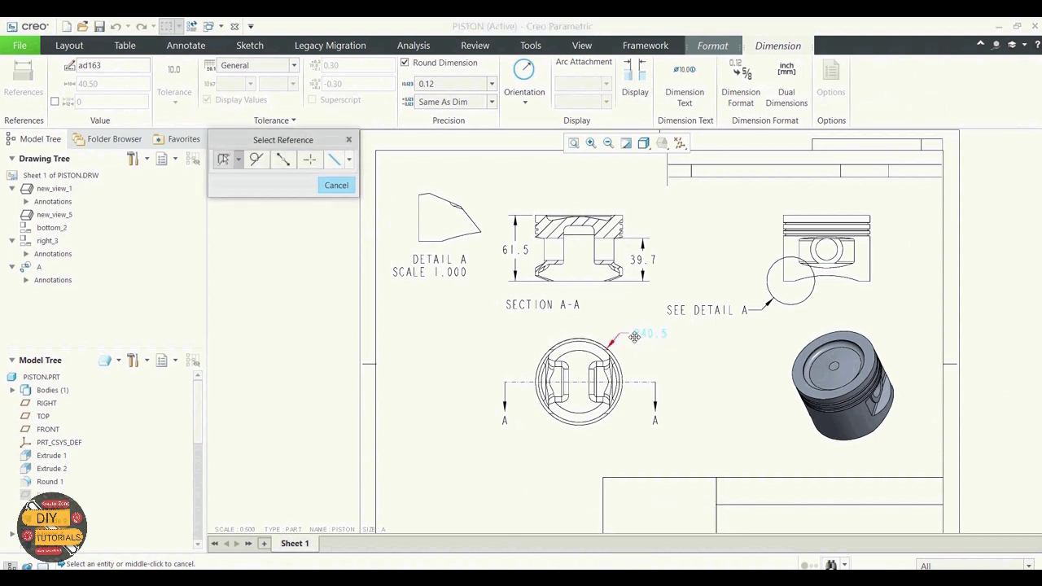
pyautogui.click(336, 186)
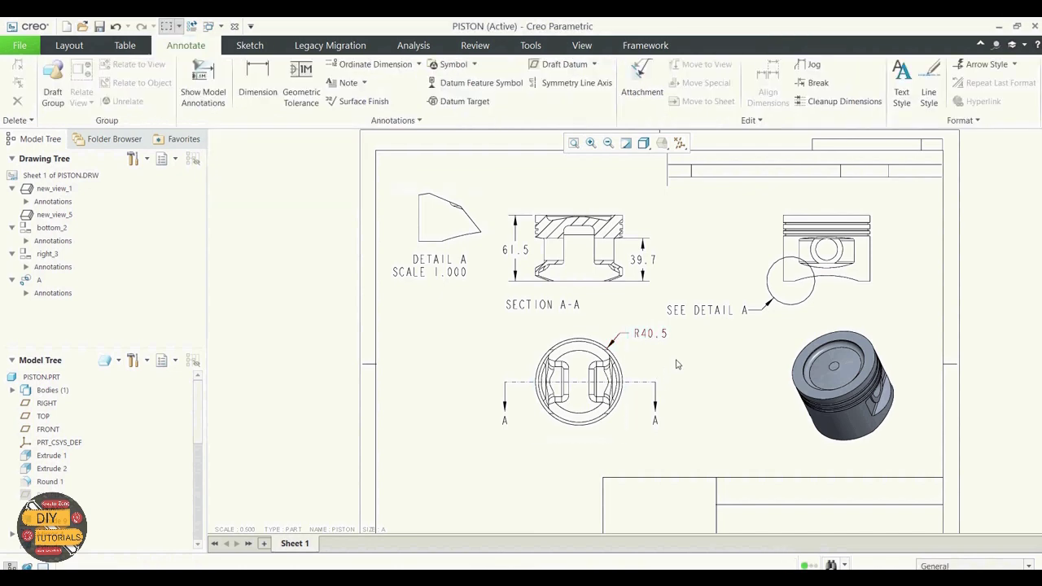
# - Move the SEE DETAIL A note right, closer to the detail circle on the right view
pyautogui.click(716, 314)
pyautogui.moveTo(714, 316); pyautogui.dragTo(734, 315)
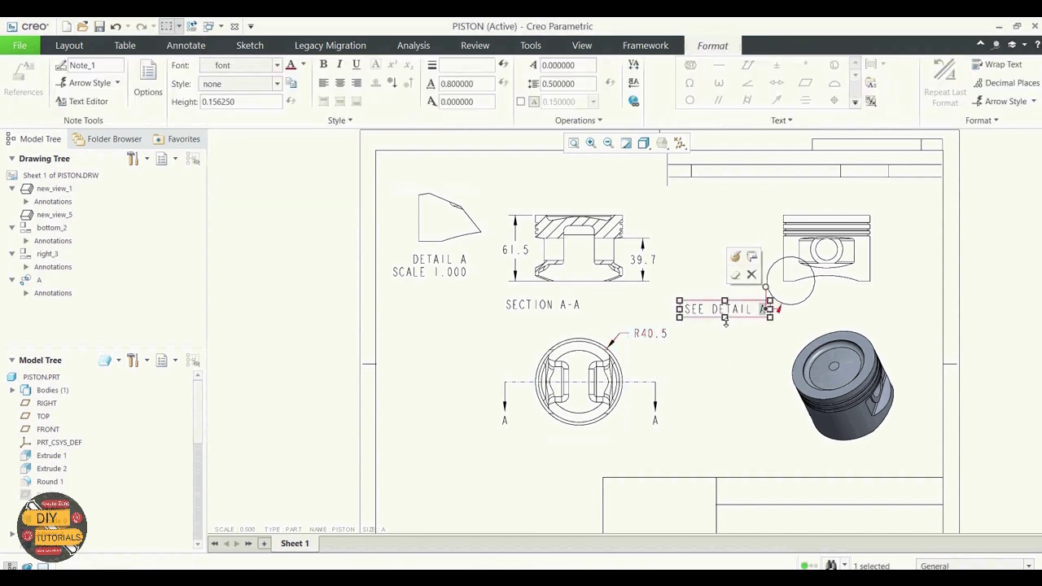
pyautogui.click(718, 375)
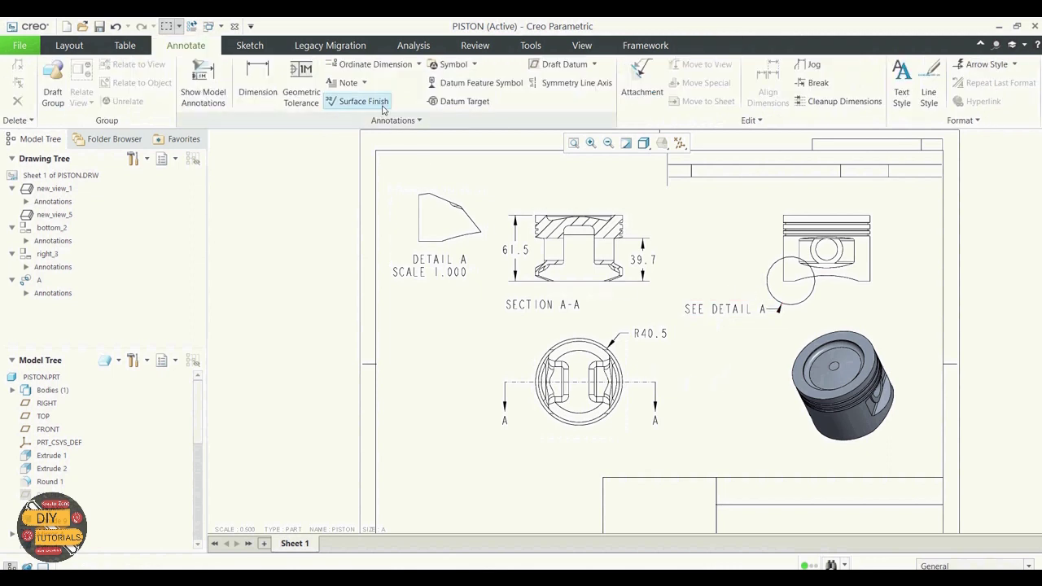
pyautogui.click(258, 78)
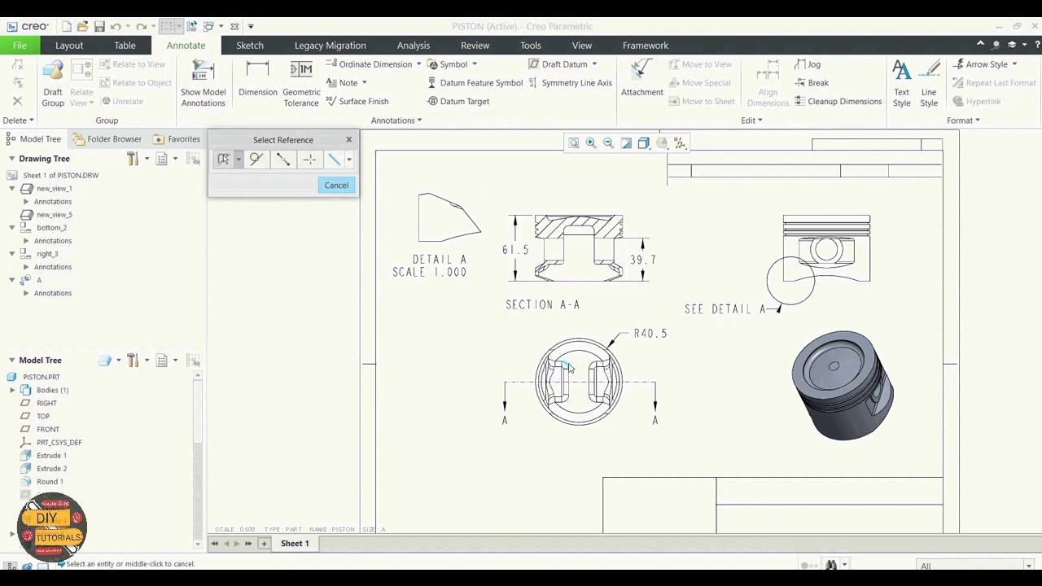
pyautogui.click(593, 366)
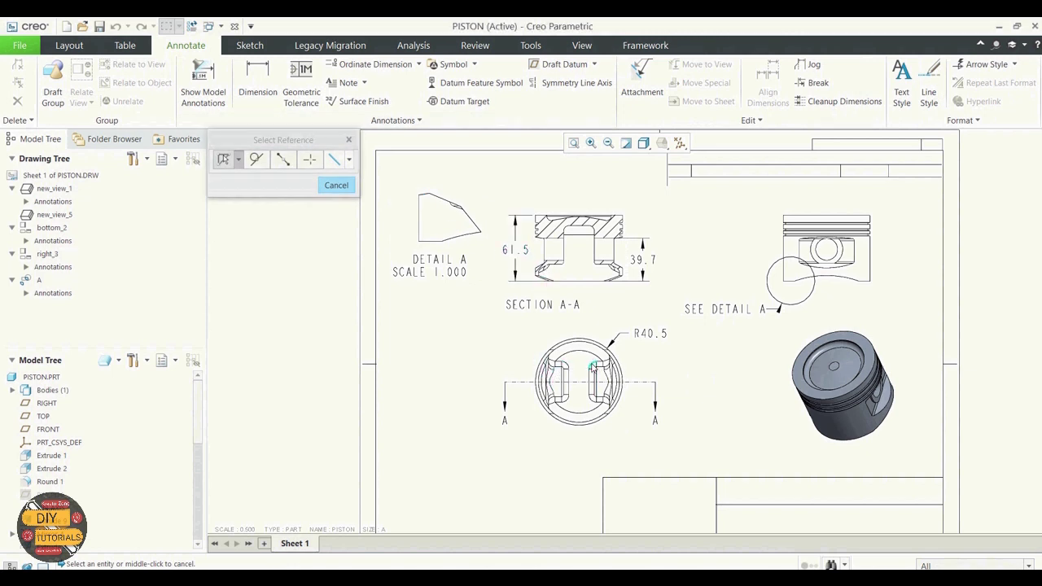
pyautogui.middleClick(567, 339)
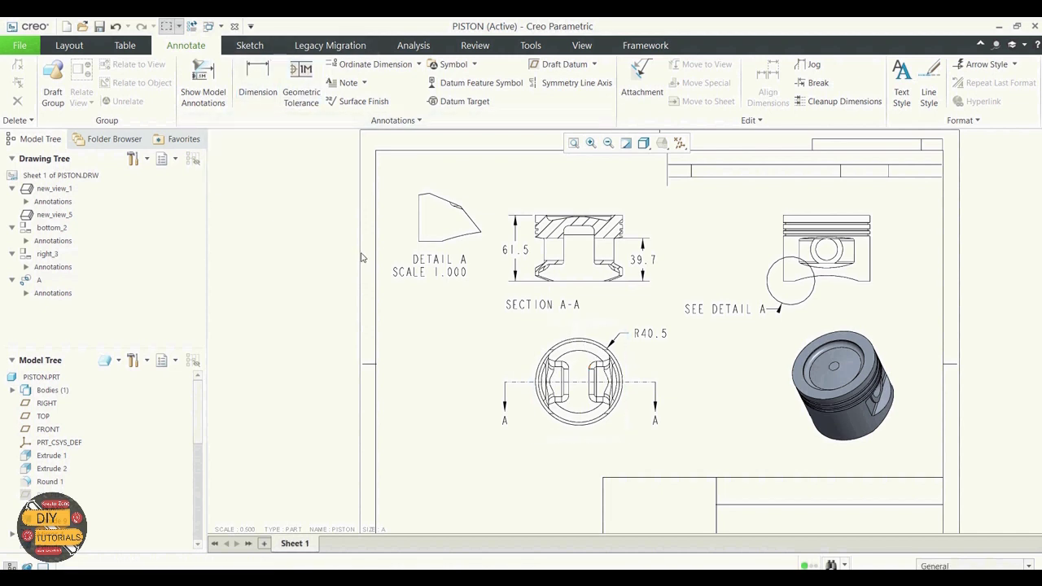
# - Dimension the width of the uppermost ring groove on Section A-A's right side, placing the dimension beside the crown
pyautogui.click(257, 77)
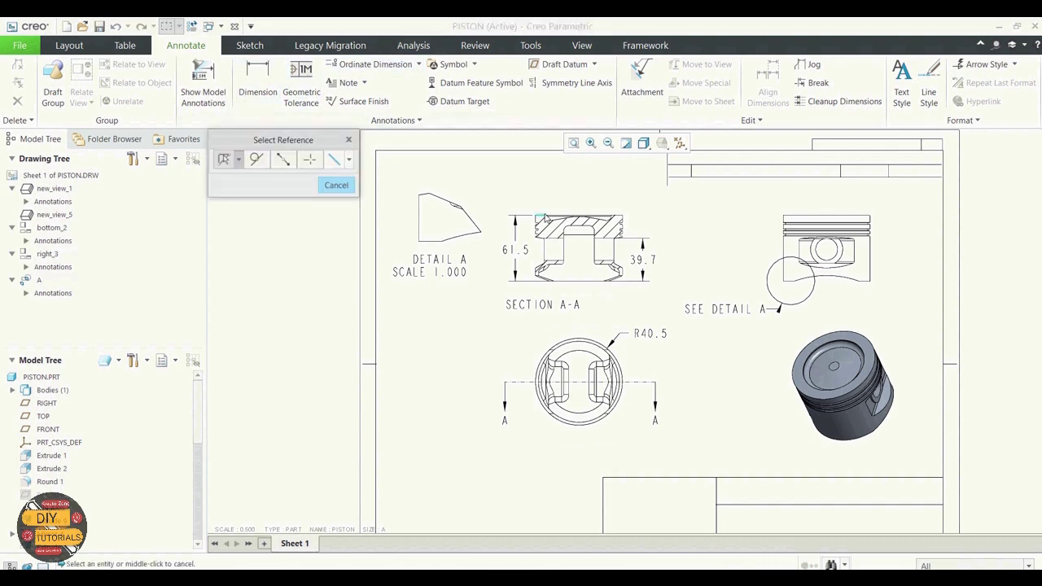
pyautogui.scroll(-6, 616, 234)
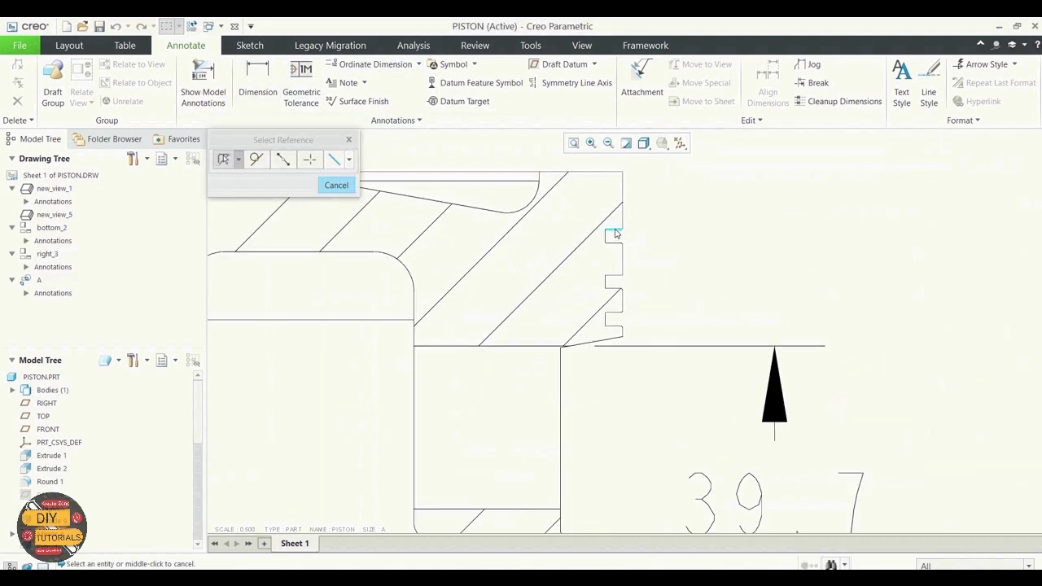
pyautogui.click(616, 234)
pyautogui.scroll(5, 718, 206)
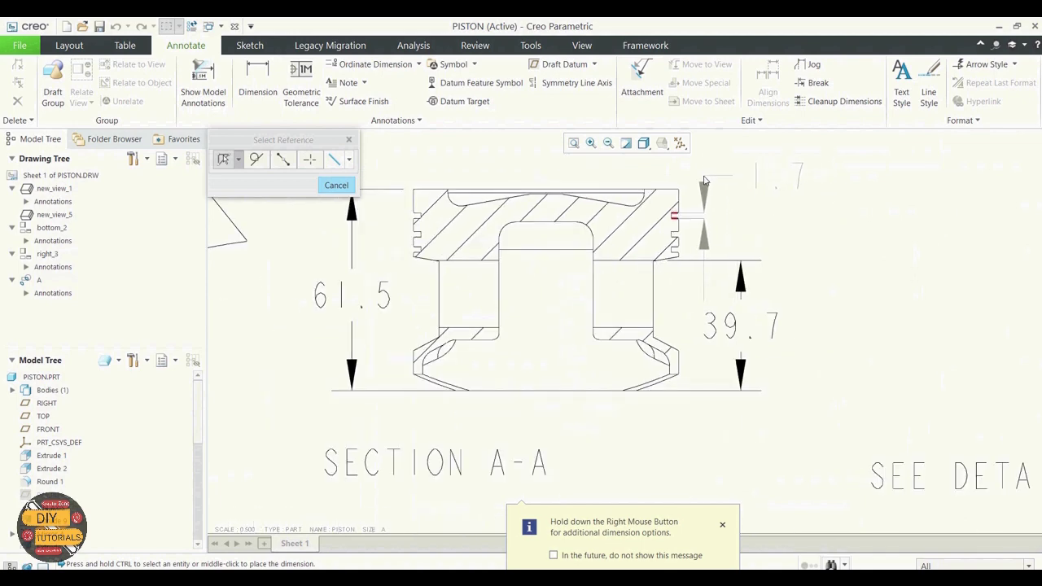
pyautogui.middleClick(705, 181)
pyautogui.scroll(3, 710, 222)
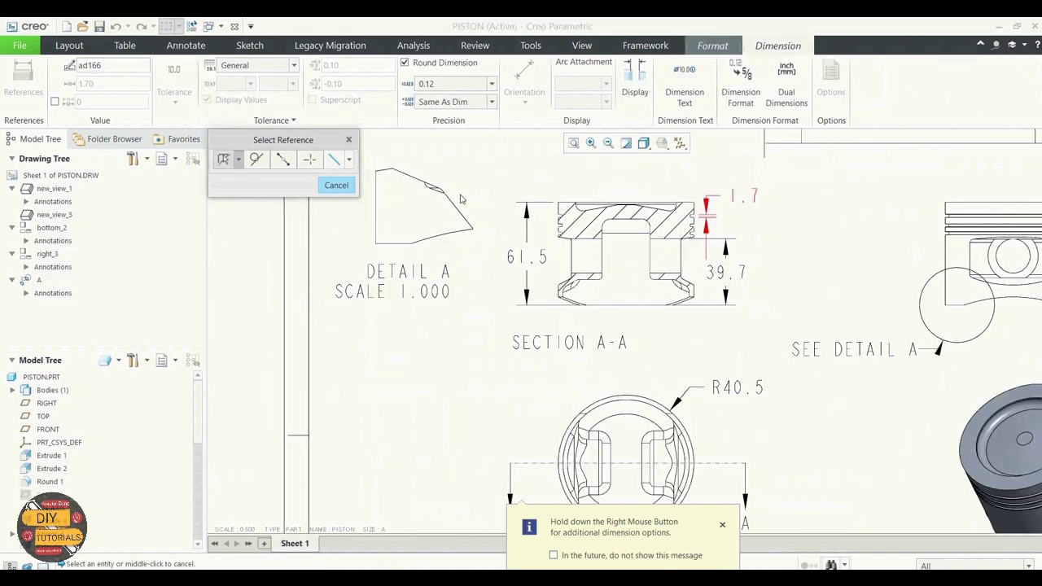
pyautogui.click(336, 186)
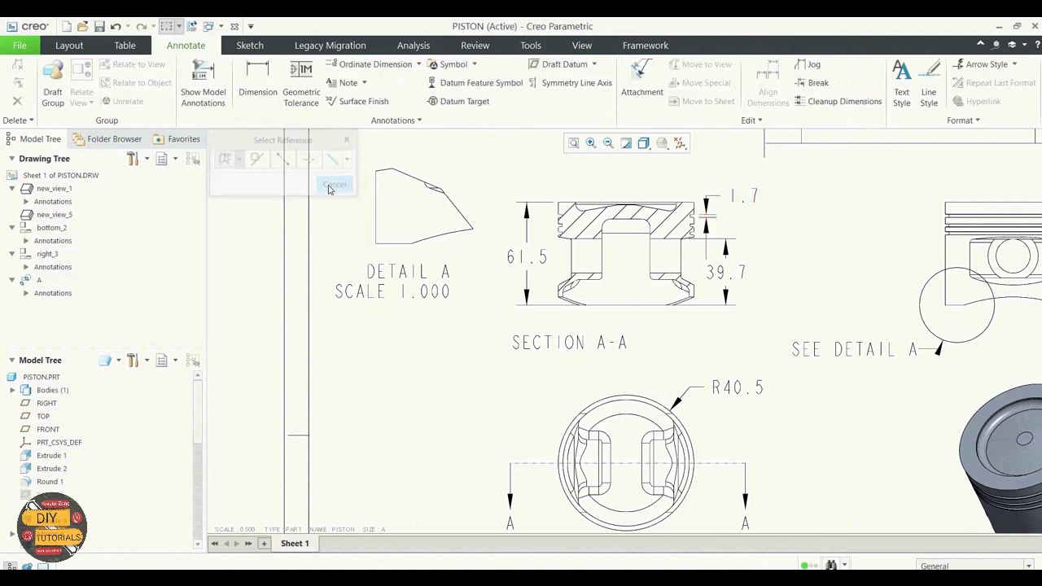
# - Move the pin-bore height dimension farther right, clear of the ring groove dimension
pyautogui.click(730, 279)
pyautogui.moveTo(731, 279); pyautogui.dragTo(747, 286)
pyautogui.scroll(2, 747, 287)
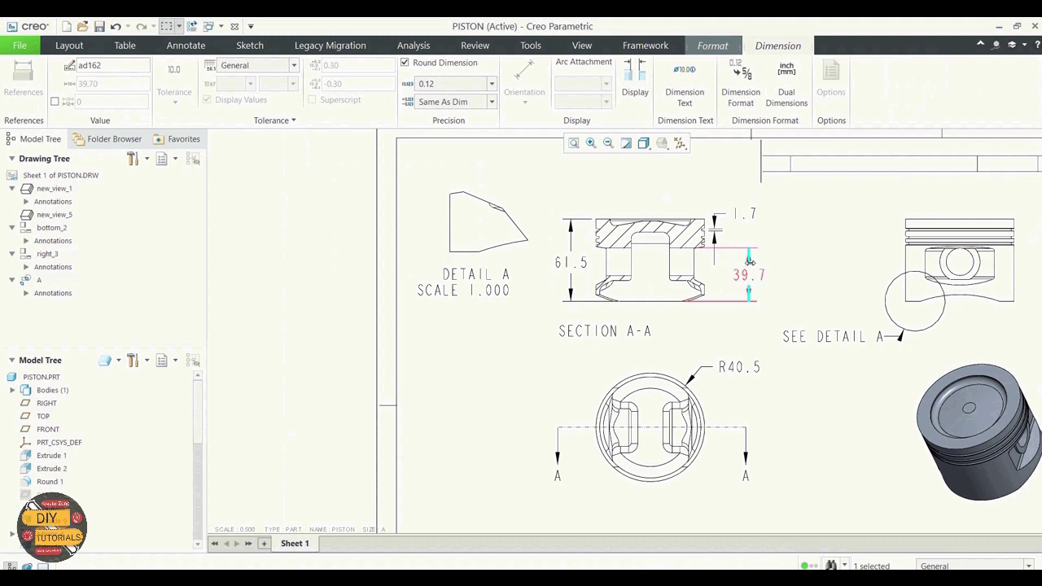
pyautogui.rightClick(749, 258)
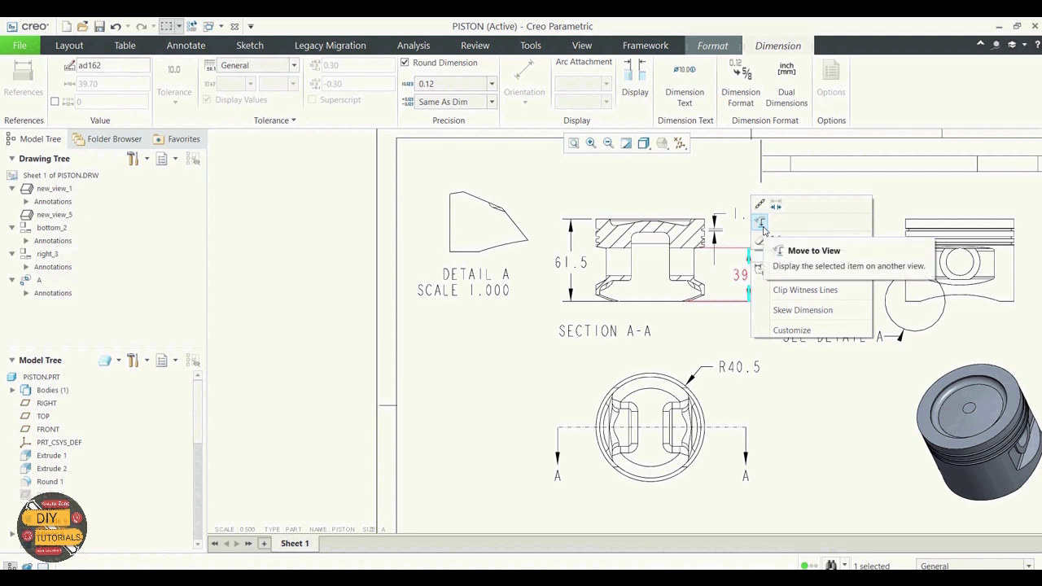
pyautogui.click(742, 266)
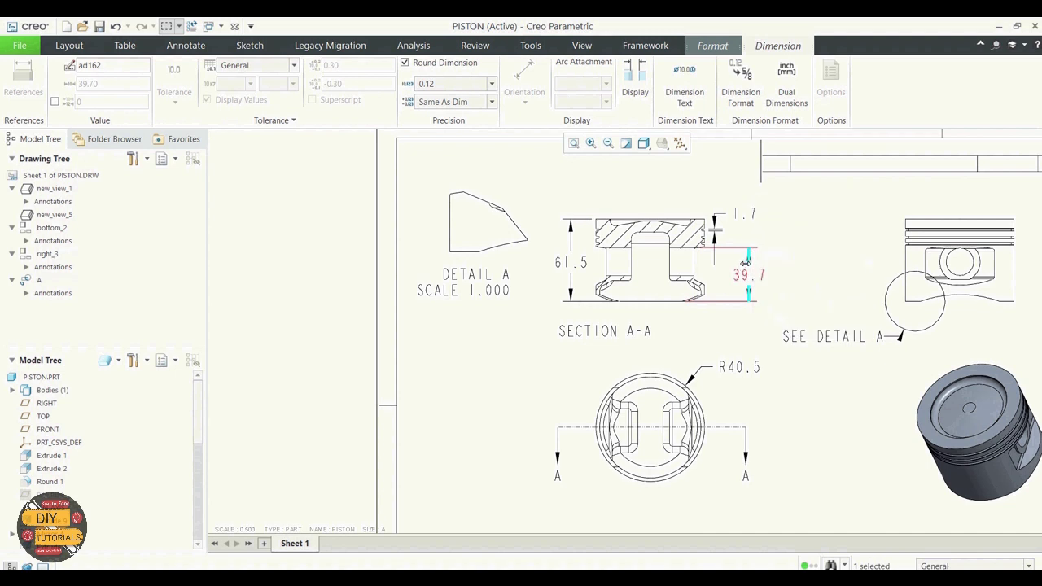
# - Change the pin-bore height dimension's format to Fractional with 1/8 precision
pyautogui.click(741, 88)
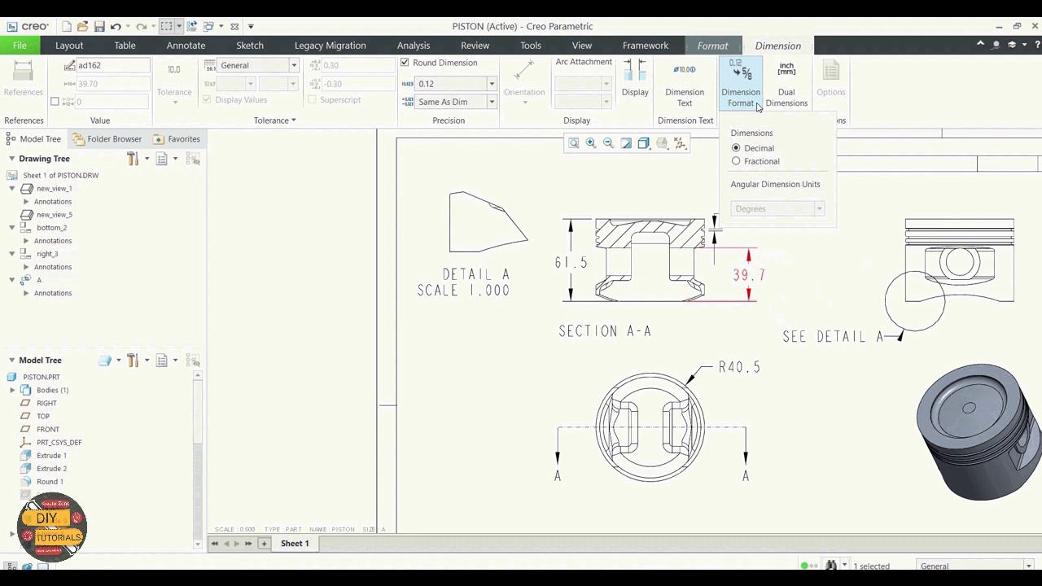
pyautogui.click(736, 162)
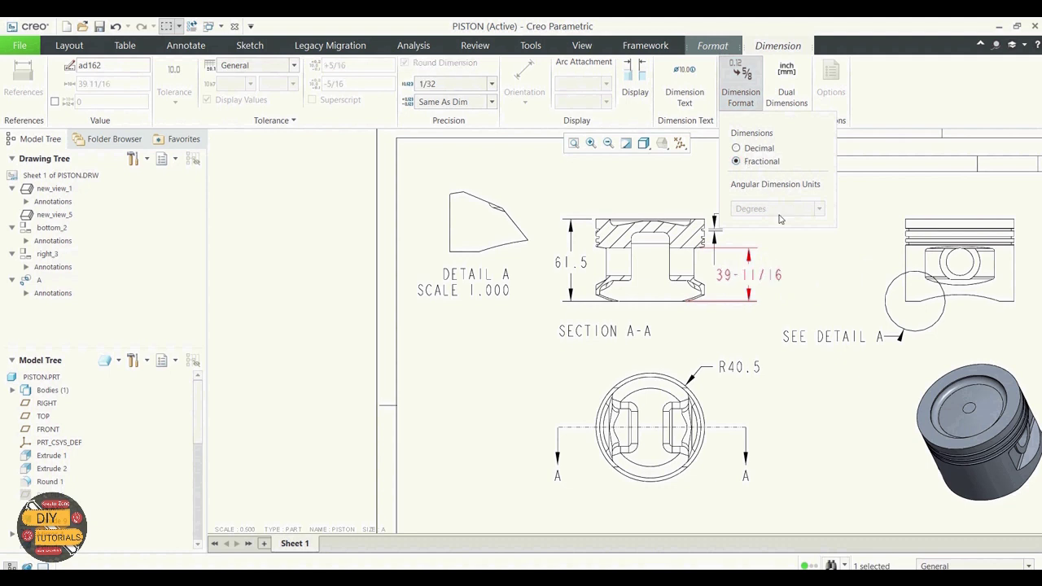
pyautogui.click(491, 84)
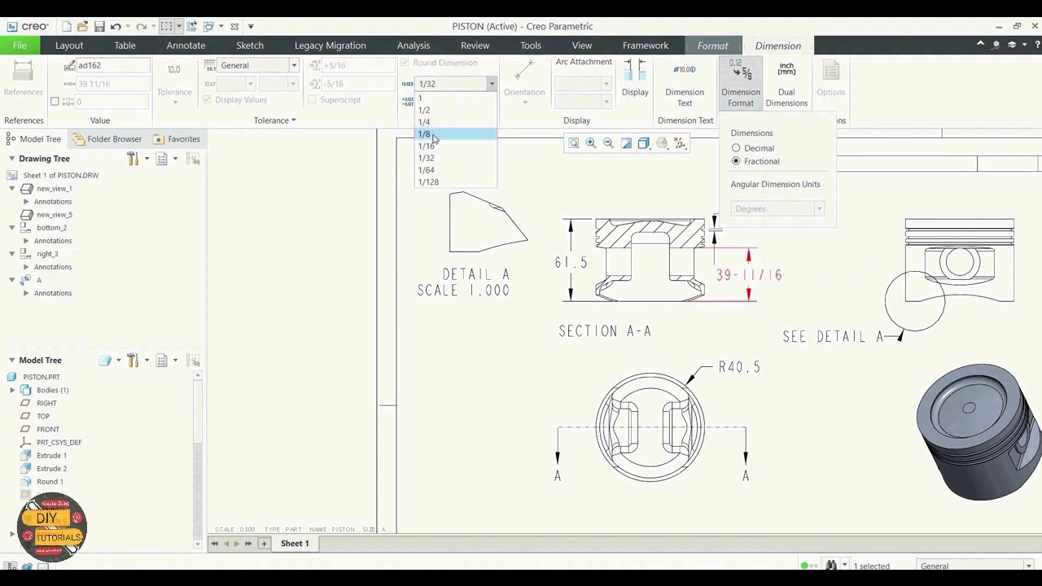
pyautogui.click(429, 135)
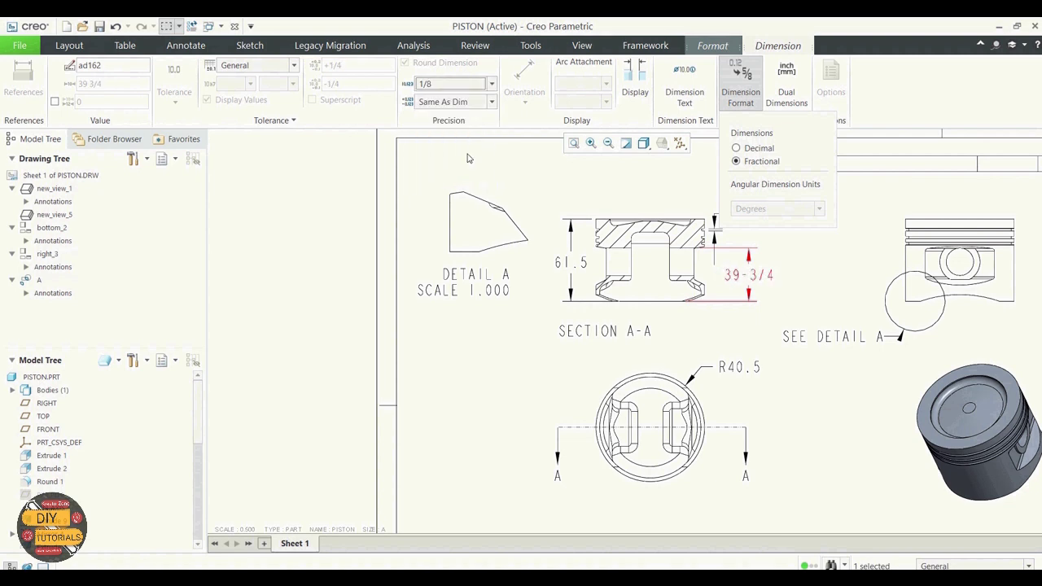
# - Move the R40.5 radius dimension to the upper-left side of the circular plan view
pyautogui.click(713, 201)
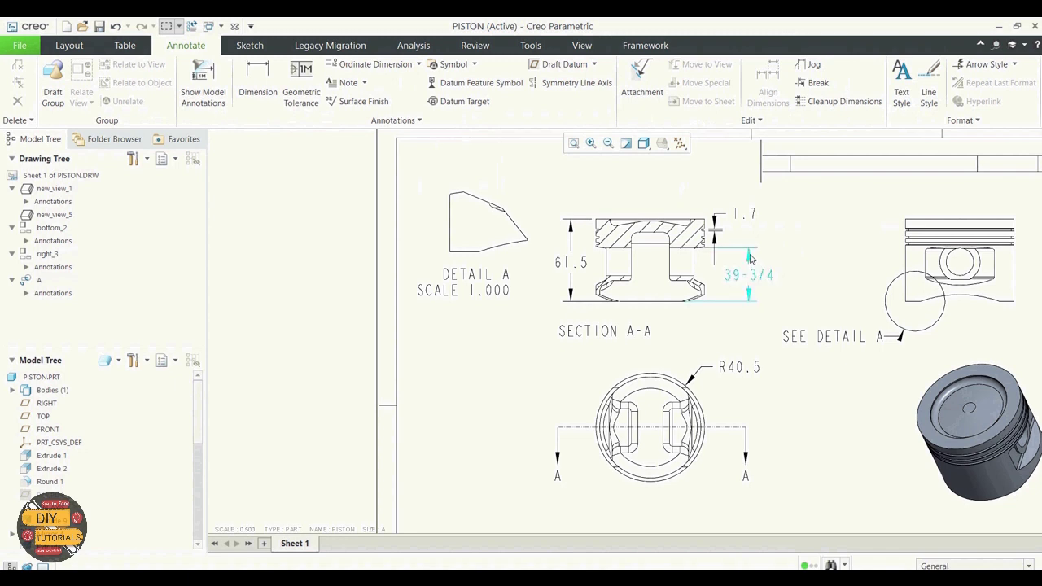
pyautogui.click(738, 369)
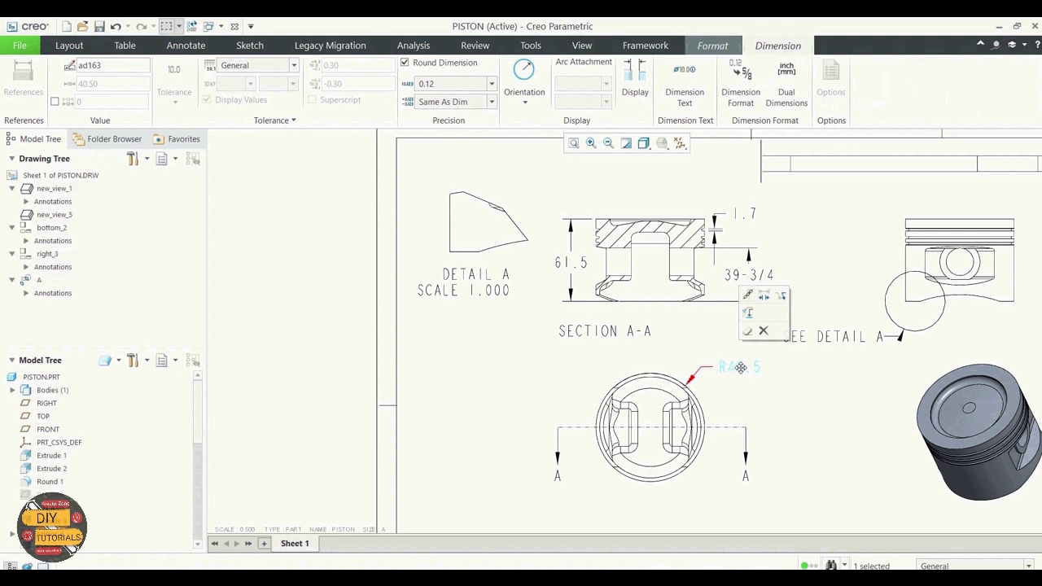
pyautogui.click(781, 303)
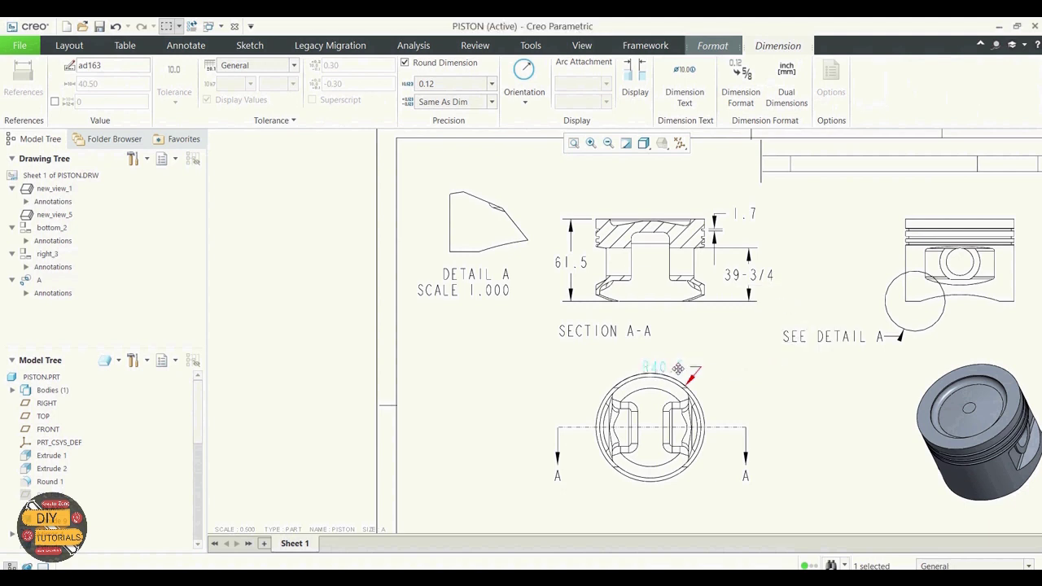
pyautogui.moveTo(677, 367); pyautogui.dragTo(575, 369)
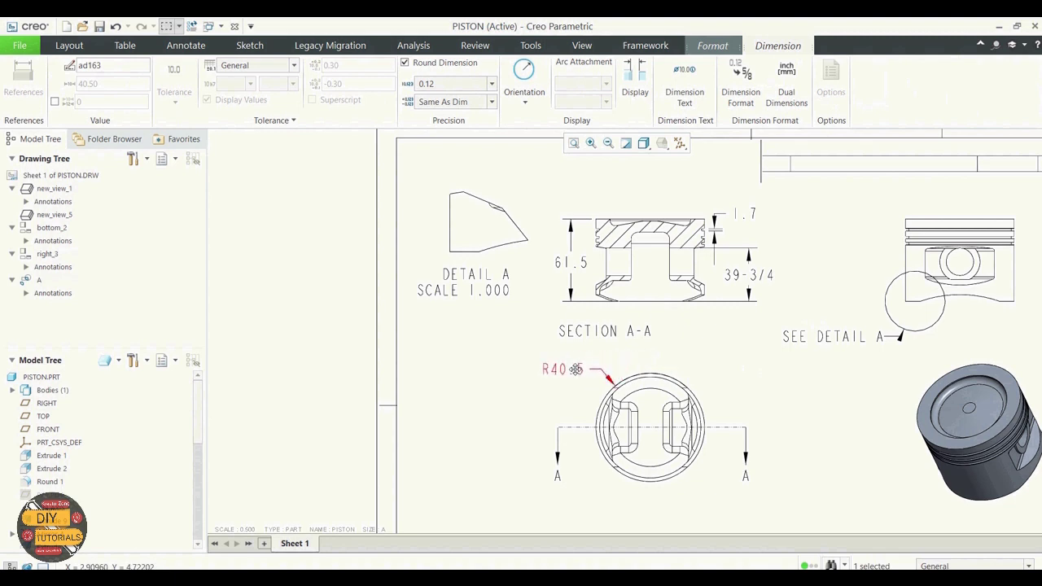
pyautogui.click(750, 370)
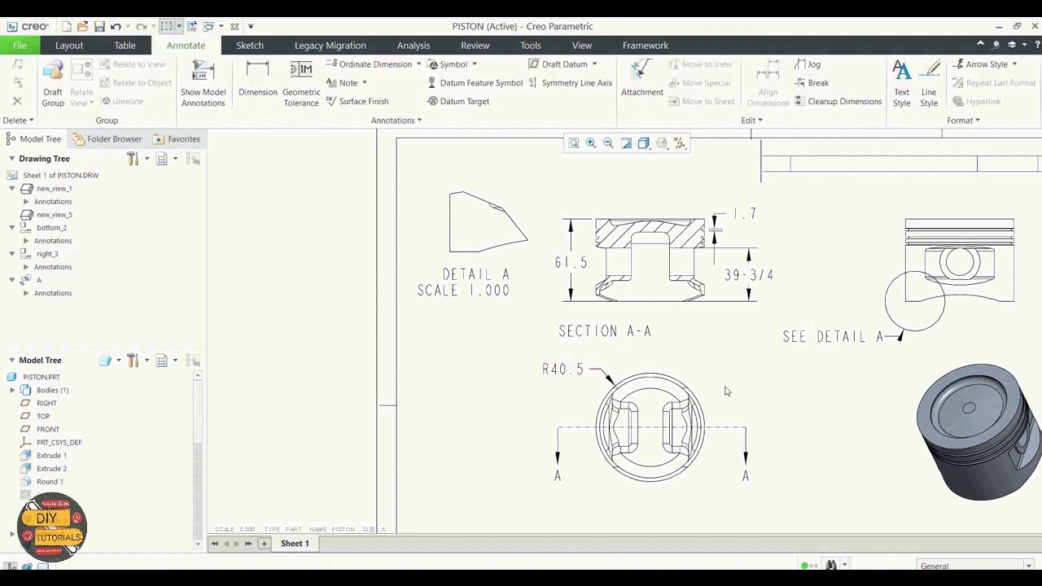
# - Flip the arrows of Section A-A's overall height dimension outward and place its value above the view
pyautogui.click(573, 305)
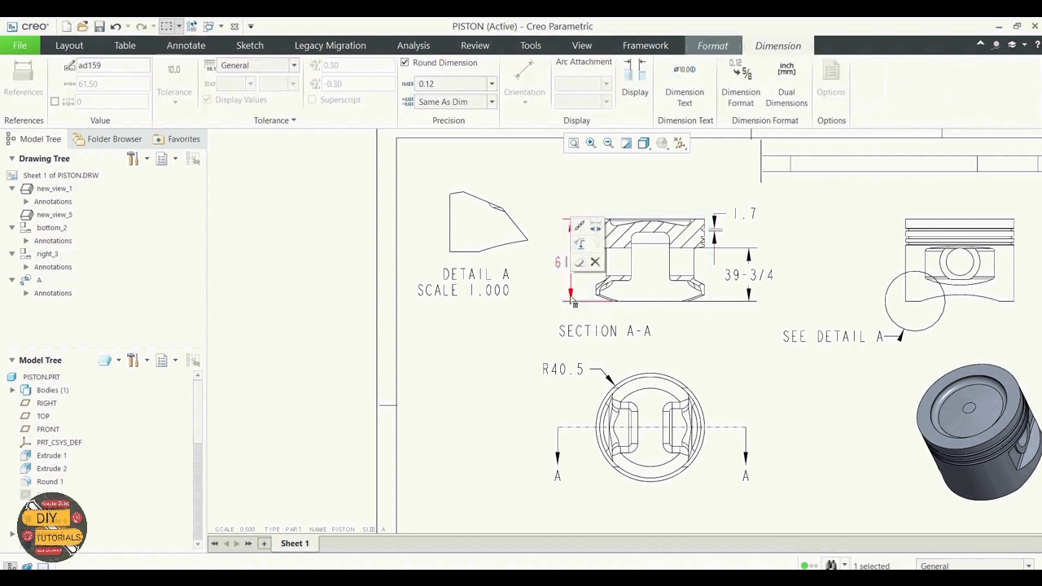
pyautogui.click(597, 232)
pyautogui.moveTo(576, 255); pyautogui.dragTo(610, 182)
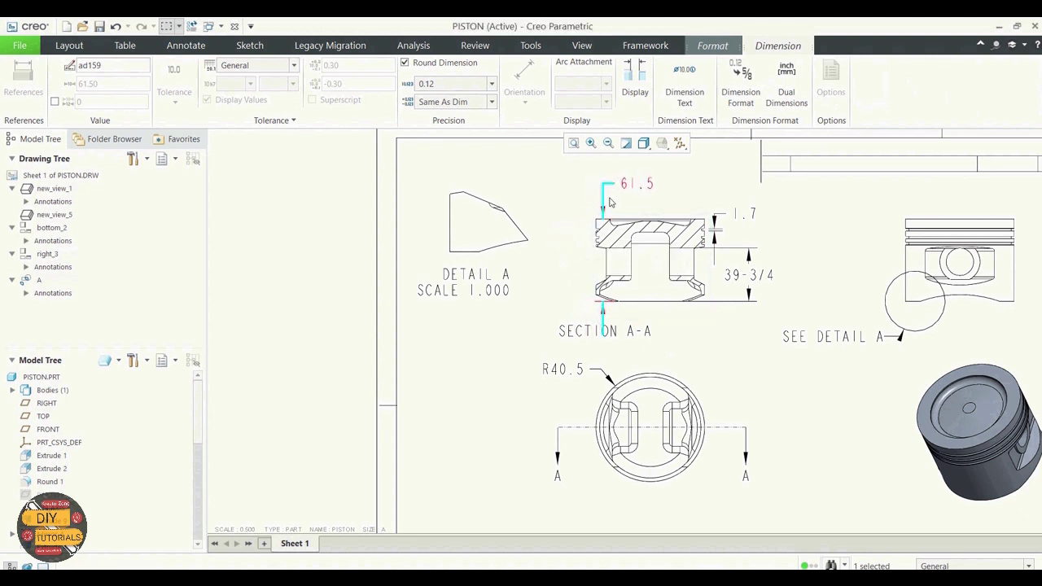
# - Move the SECTION A-A note right and slightly down, and shift the overall height dimension left, clear of the section view
pyautogui.click(637, 336)
pyautogui.moveTo(638, 339); pyautogui.dragTo(701, 348)
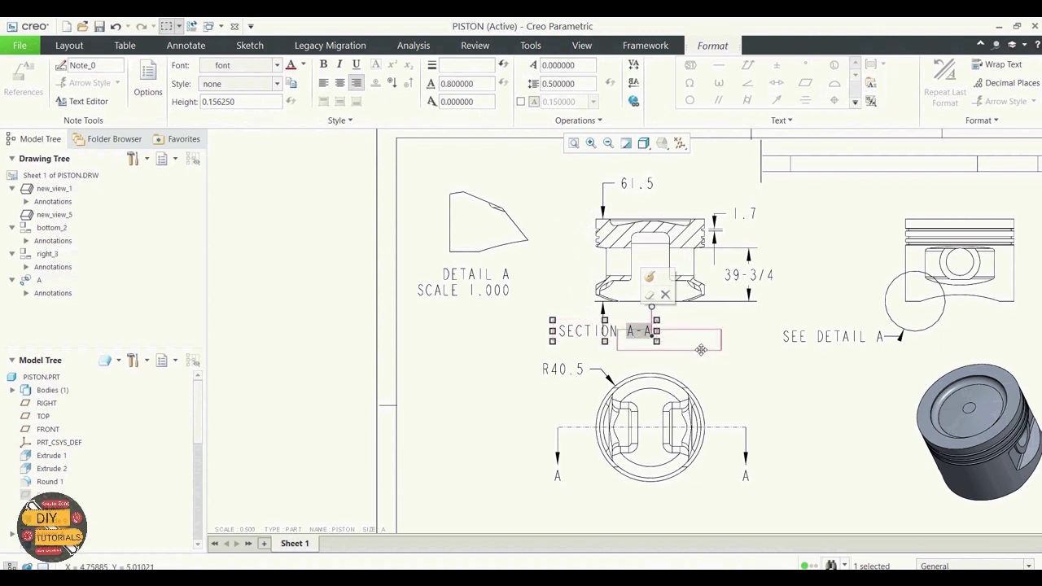
pyautogui.click(628, 184)
pyautogui.moveTo(627, 184); pyautogui.dragTo(592, 182)
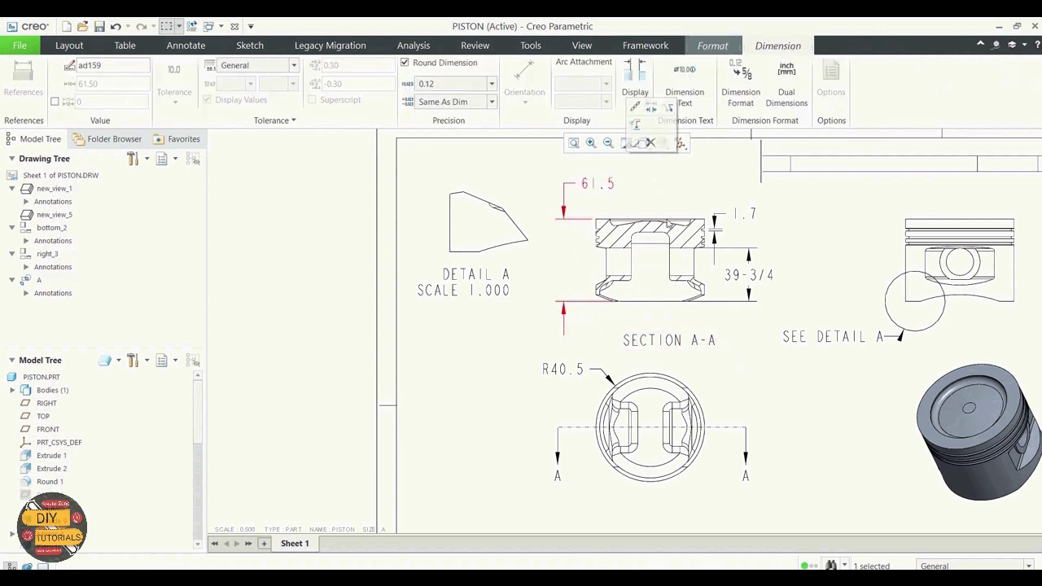
pyautogui.click(677, 198)
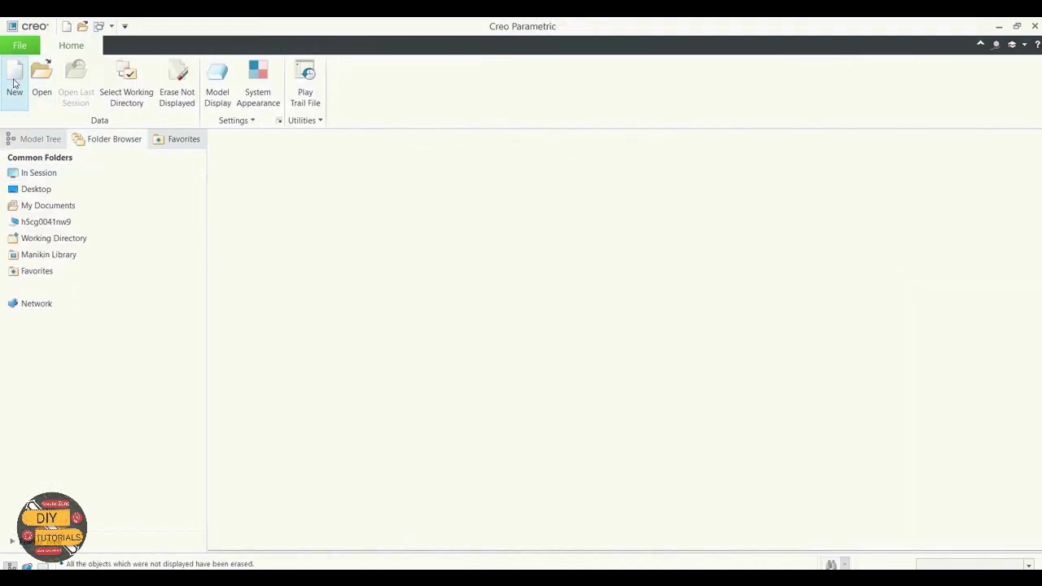
# - Erase objects not displayed from the session and start a new drawing named assembly_drawing without the default template
pyautogui.click(176, 77)
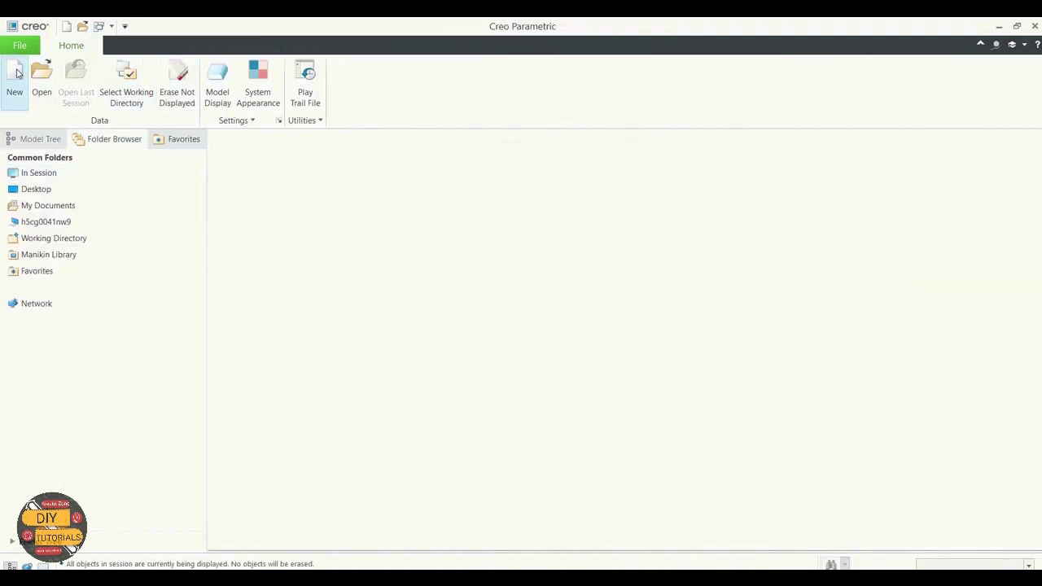
pyautogui.click(14, 81)
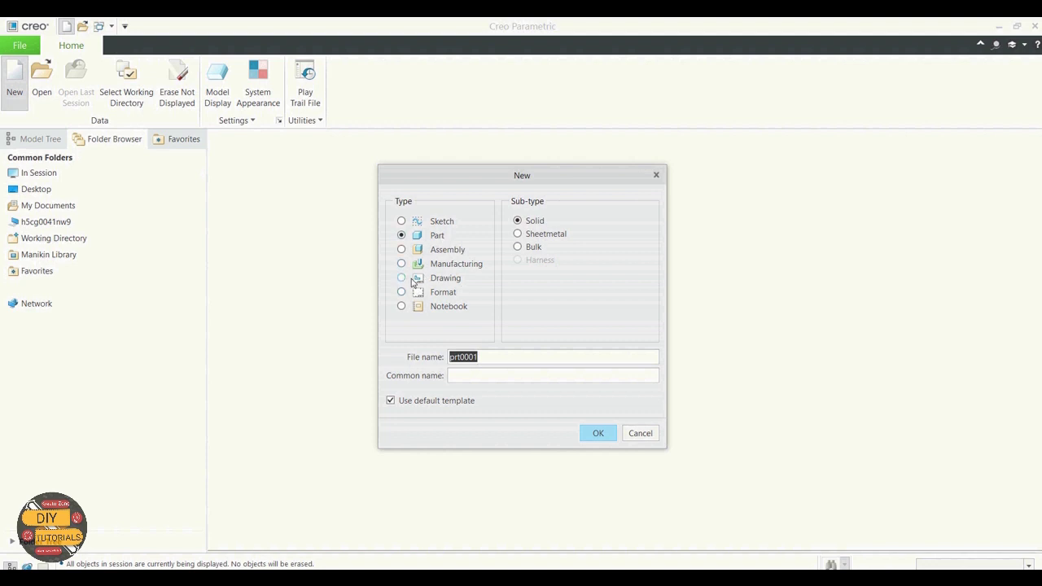
pyautogui.click(416, 278)
pyautogui.moveTo(486, 358); pyautogui.dragTo(437, 363)
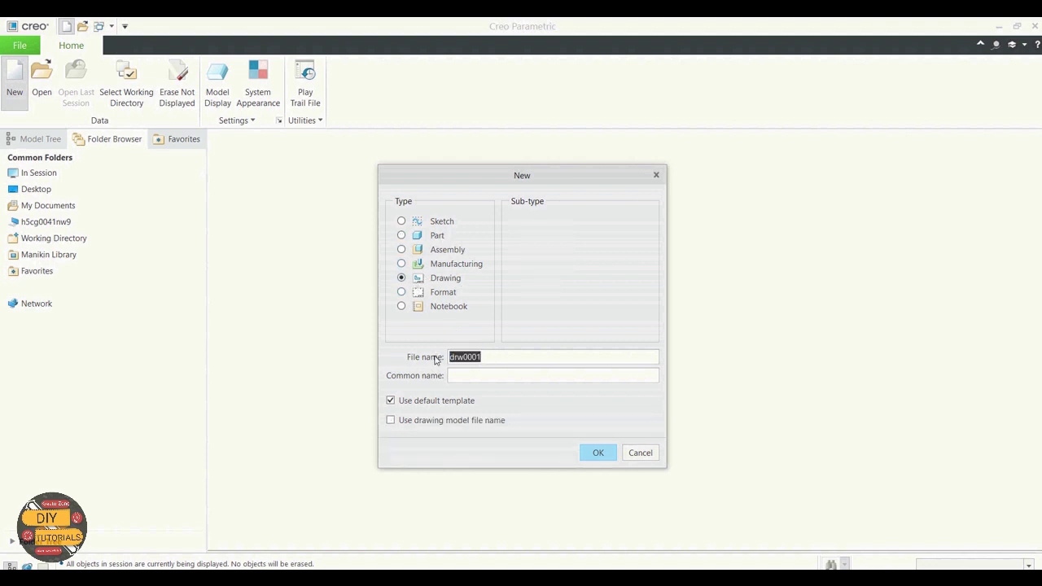
pyautogui.press('BackSpace')
pyautogui.write('assembly_drawing')
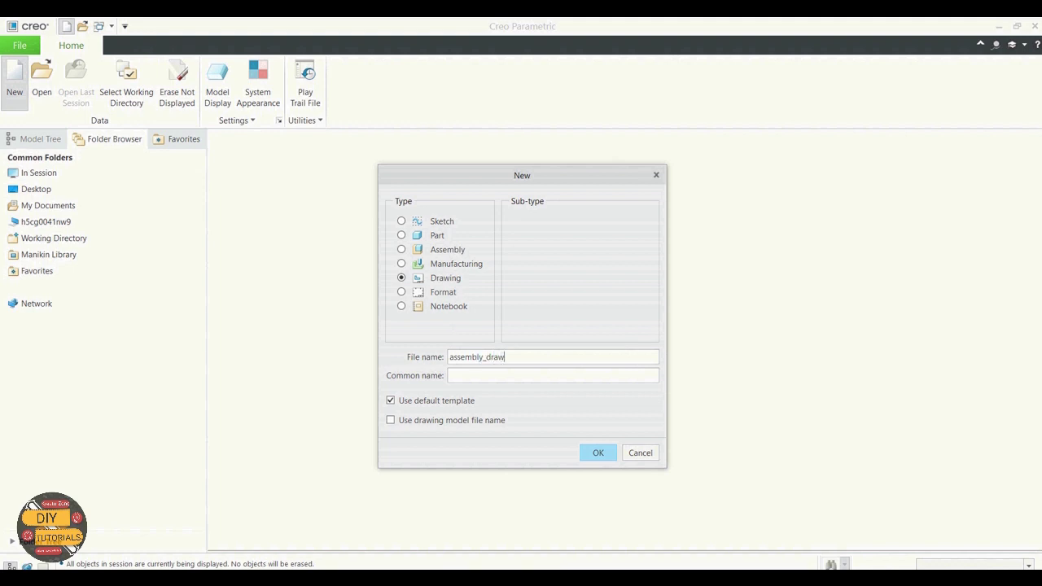
pyautogui.click(391, 401)
pyautogui.click(600, 453)
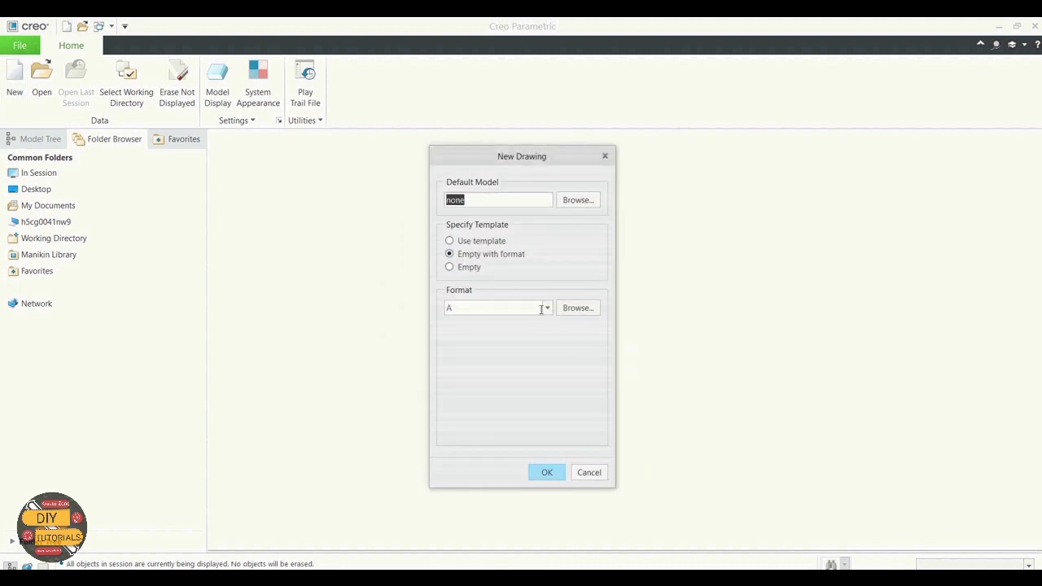
# - Choose a.frm from the System Formats folder as the new drawing's format
pyautogui.click(578, 308)
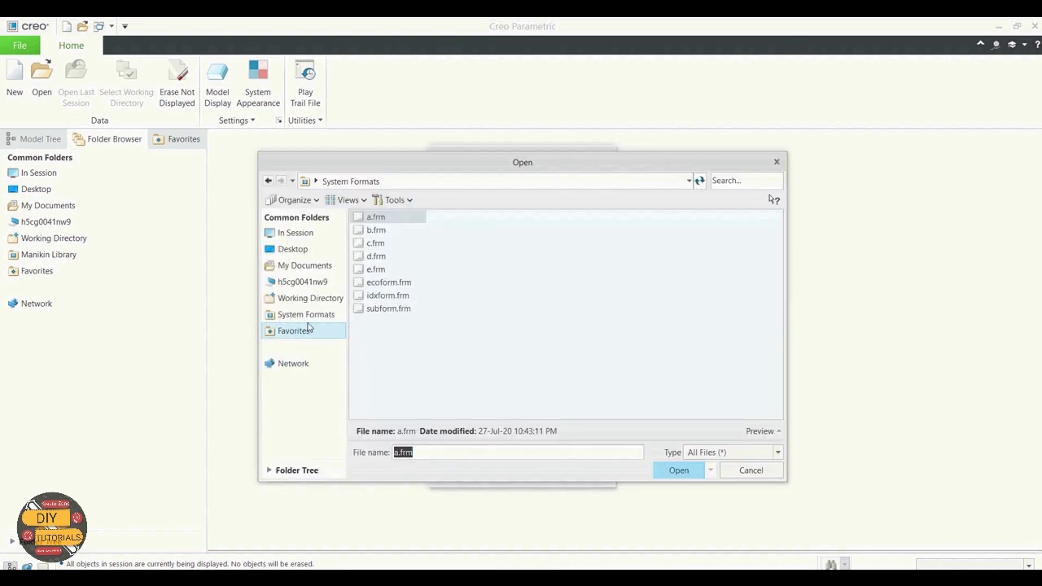
pyautogui.click(334, 300)
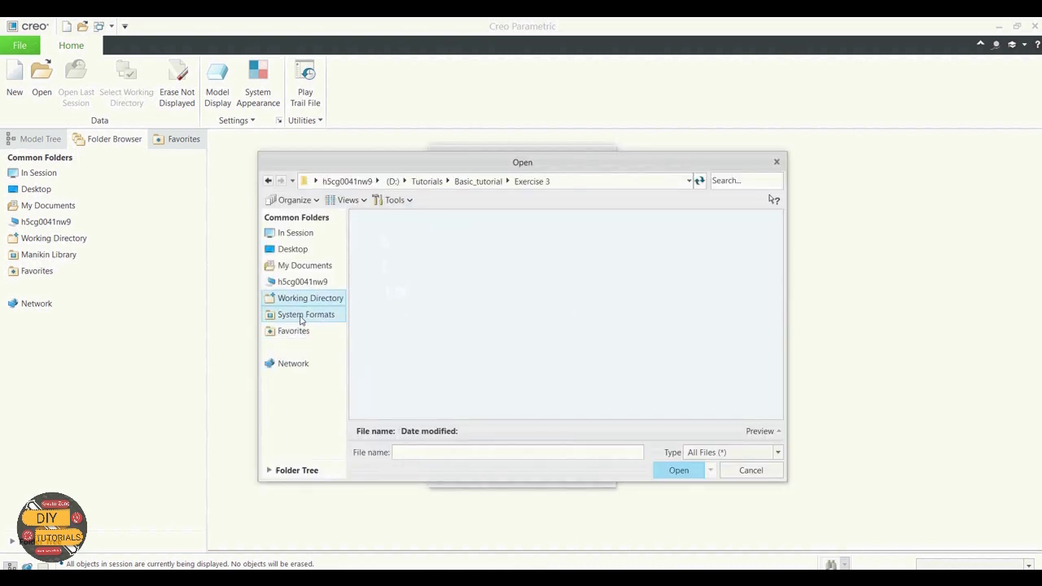
pyautogui.click(301, 315)
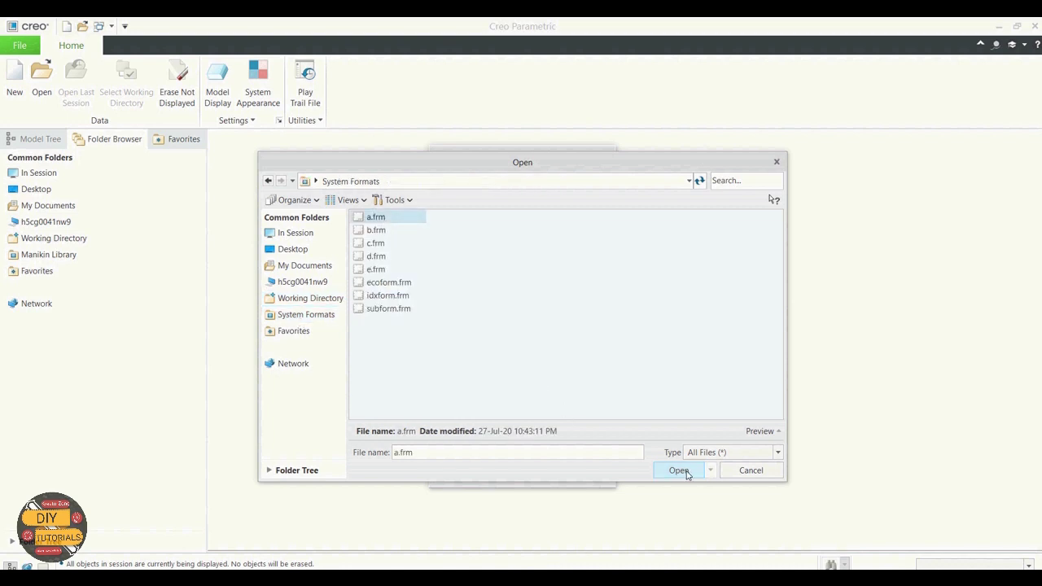
pyautogui.click(680, 470)
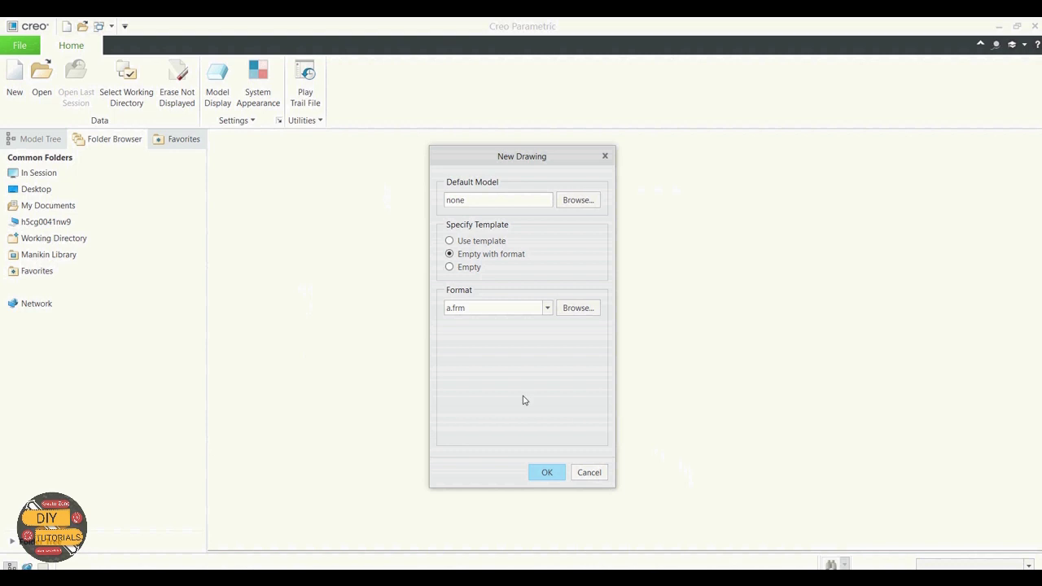
# - Set crankshaft_assembly.asm as the default model and create the drawing
pyautogui.click(577, 199)
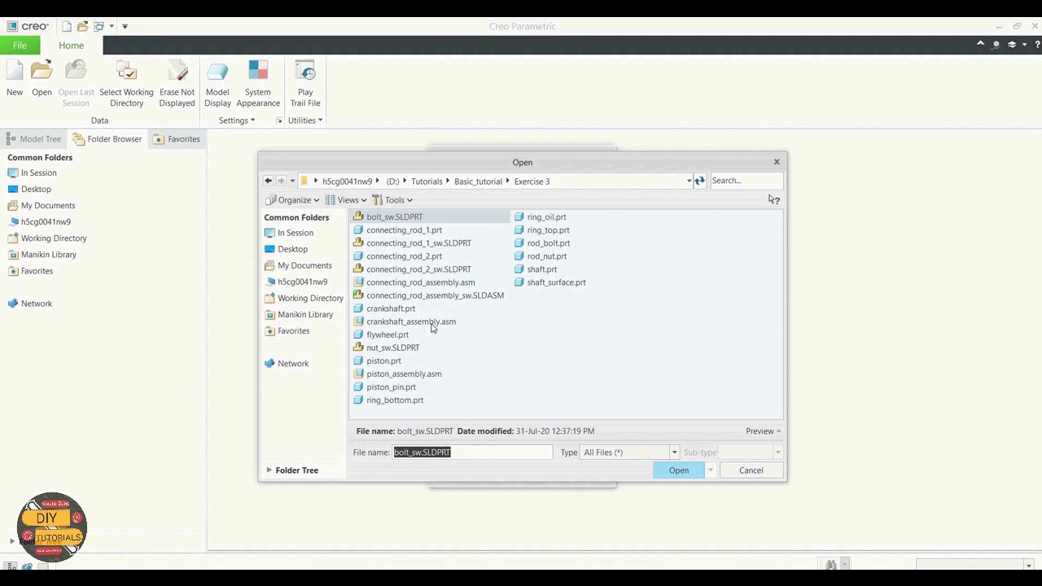
pyautogui.click(411, 322)
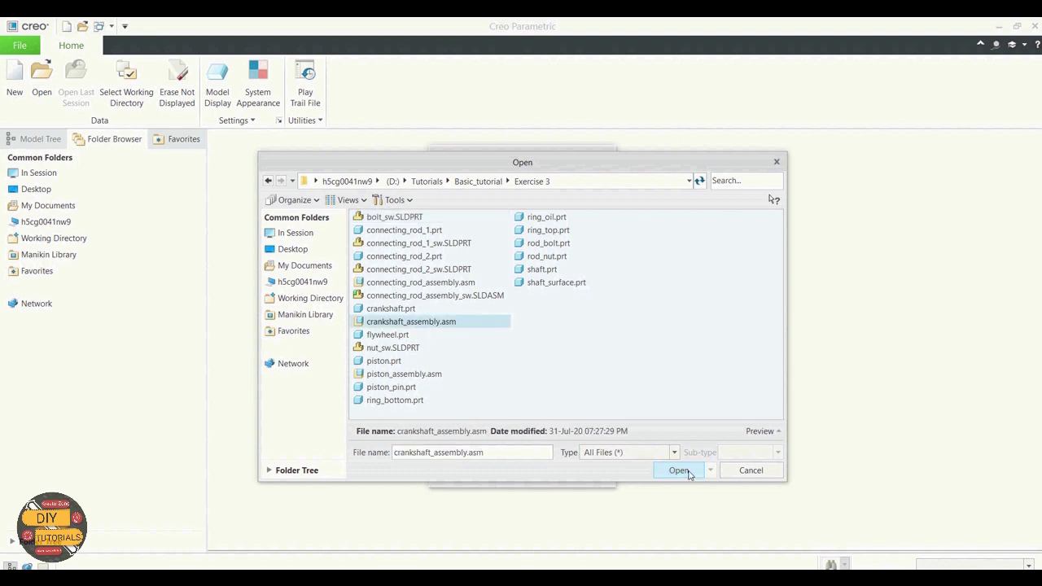
pyautogui.click(679, 469)
pyautogui.click(546, 472)
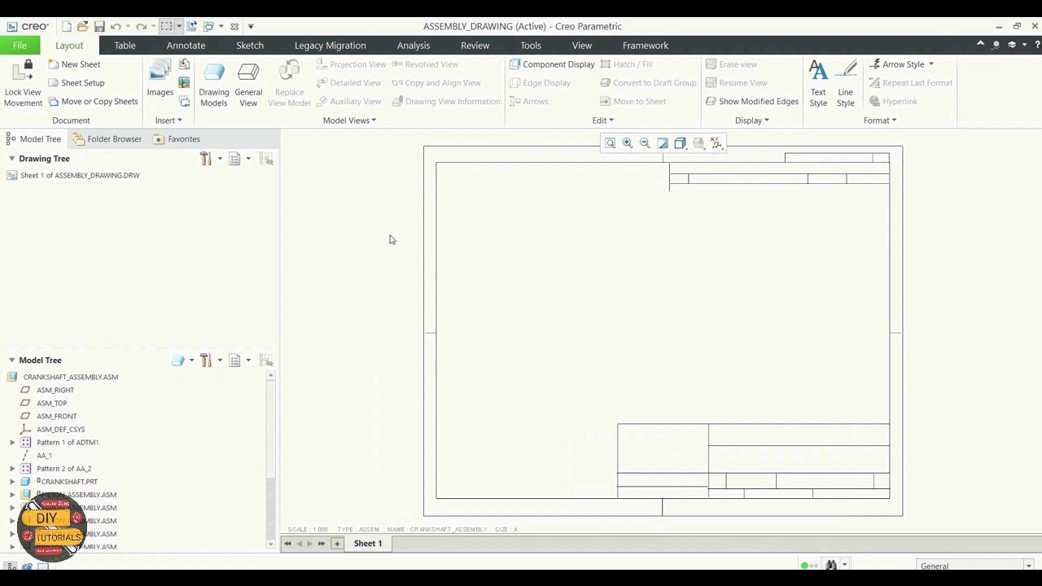
# - Place a general view of the crankshaft assembly with No Combined State in the upper-left half of the sheet
pyautogui.click(249, 88)
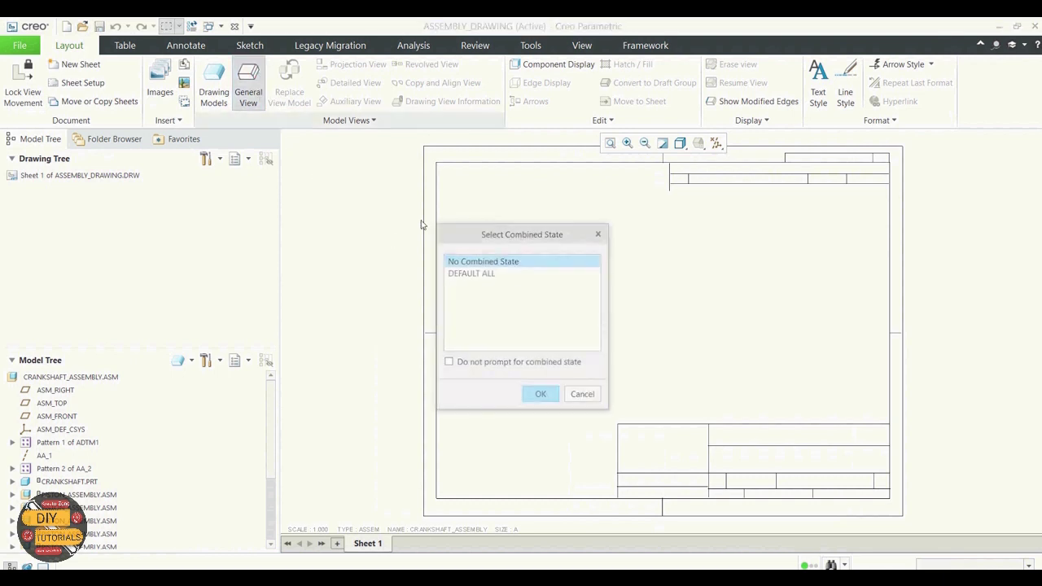
pyautogui.click(540, 394)
pyautogui.click(595, 298)
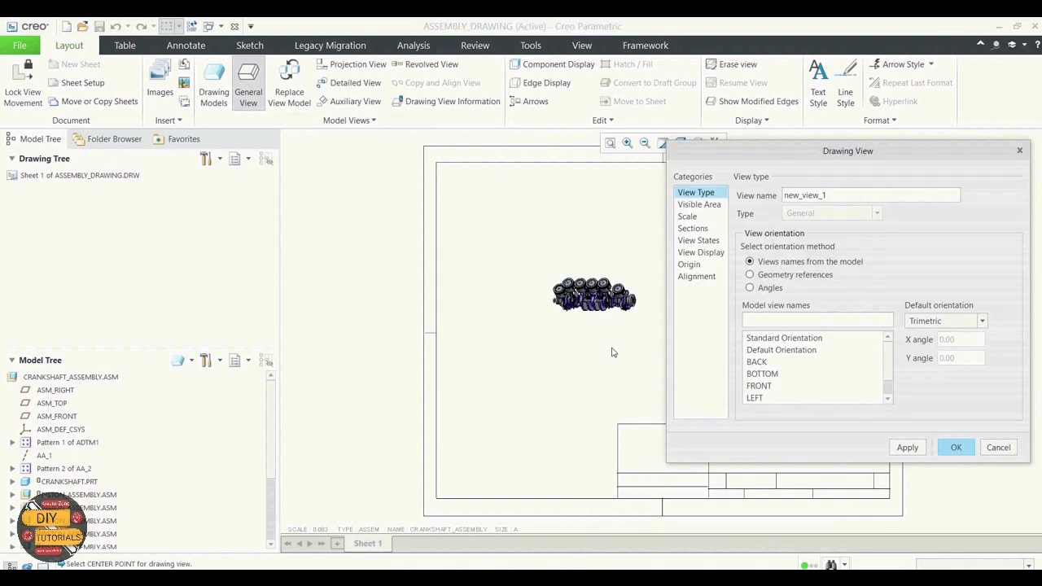
# - Switch the general view to a custom scale and set it to 0.150
pyautogui.click(697, 218)
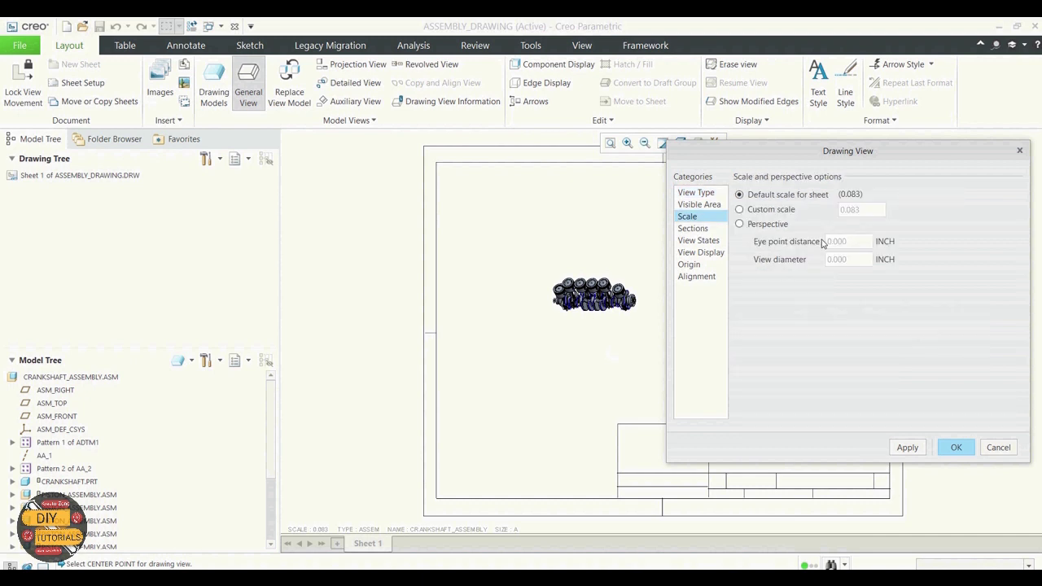
pyautogui.click(757, 210)
pyautogui.press('BackSpace')
pyautogui.press('Return')
pyautogui.click(910, 447)
# - Increase the general view's custom scale to 0.200 and finish the view definition
pyautogui.moveTo(862, 210); pyautogui.dragTo(850, 210)
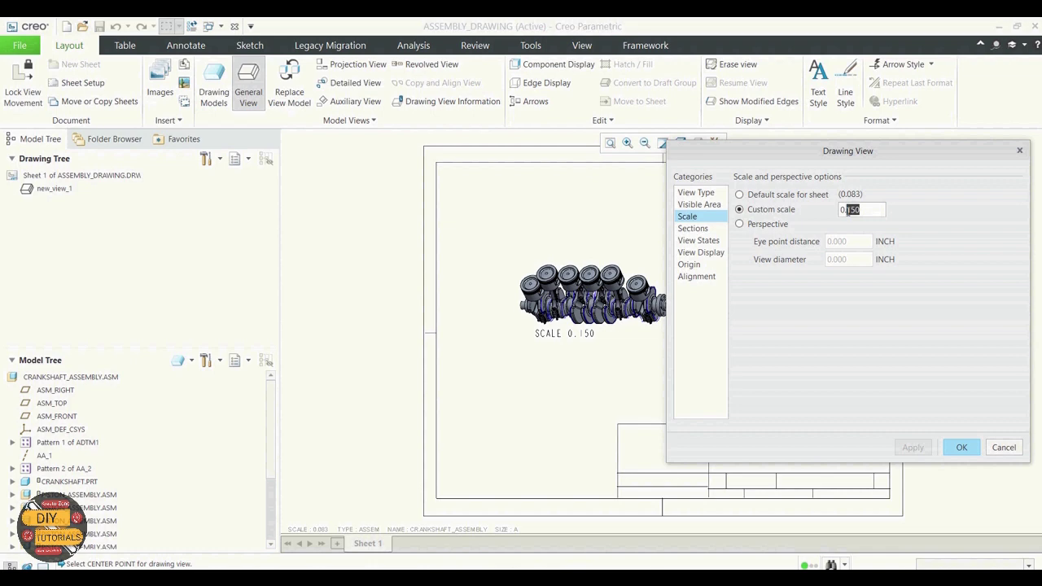
pyautogui.write('200')
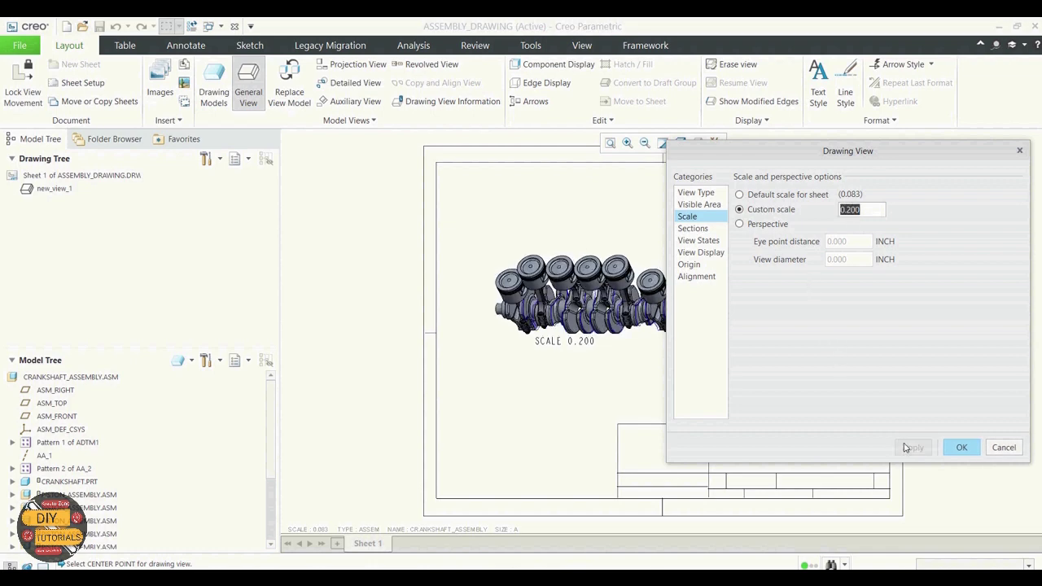
pyautogui.click(908, 447)
pyautogui.click(961, 447)
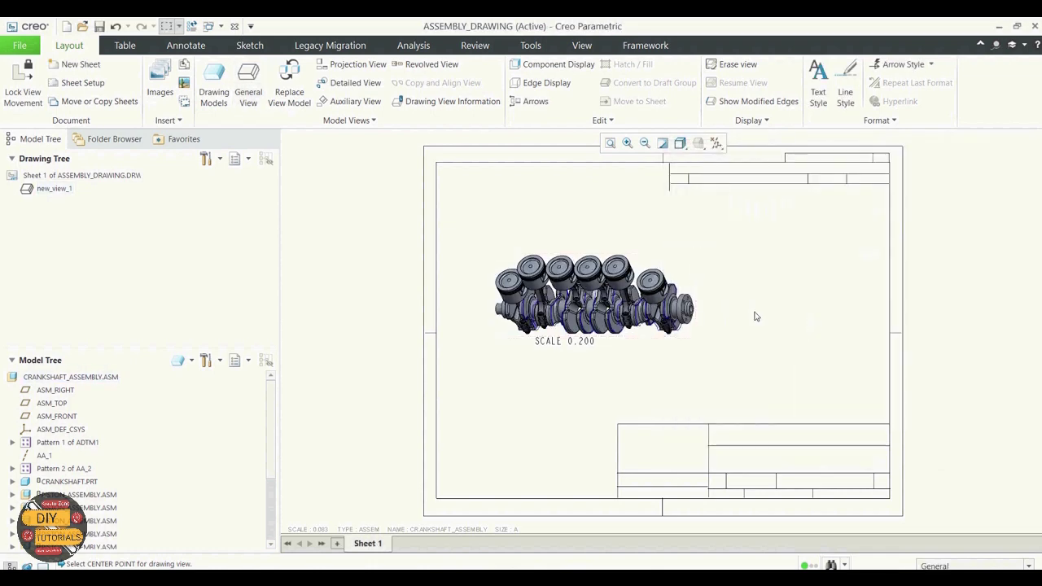
# - Reopen the crankshaft assembly view's properties and try a custom scale of 0.4
pyautogui.scroll(2, 682, 280)
pyautogui.scroll(-1, 726, 280)
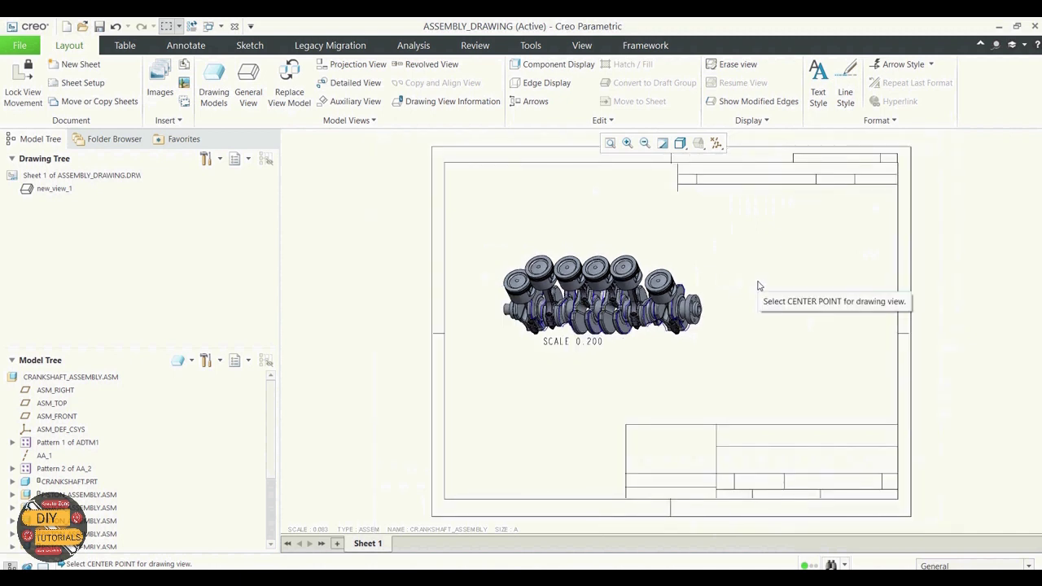
pyautogui.doubleClick(595, 274)
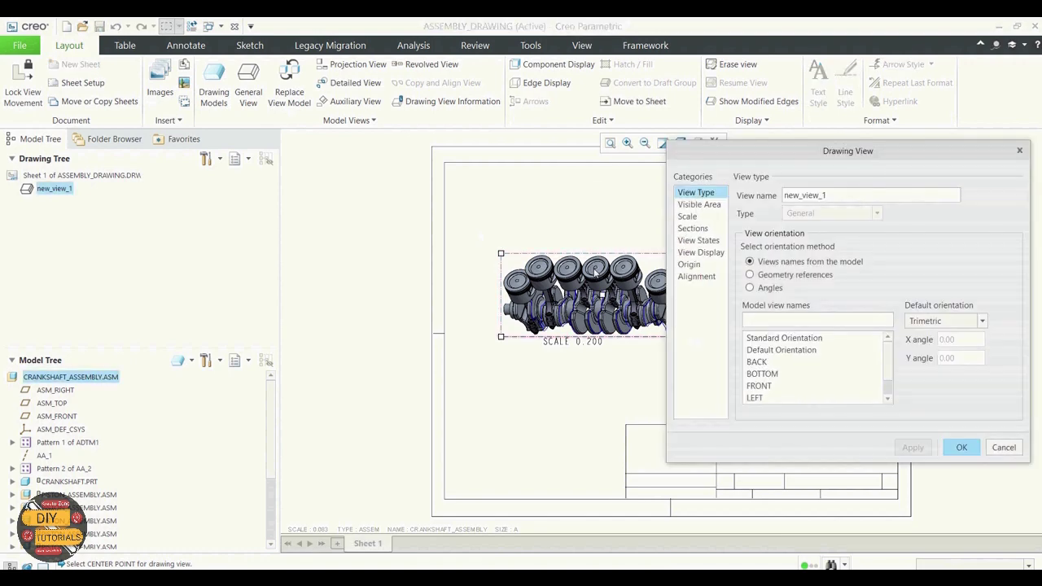
pyautogui.click(688, 217)
pyautogui.click(856, 209)
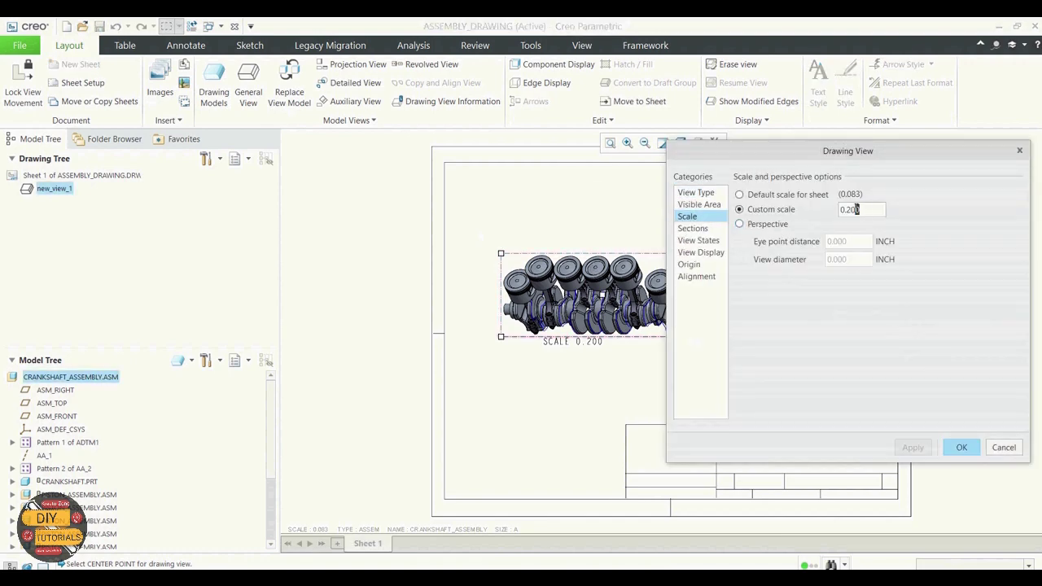
pyautogui.moveTo(858, 209); pyautogui.dragTo(847, 209)
pyautogui.write('4')
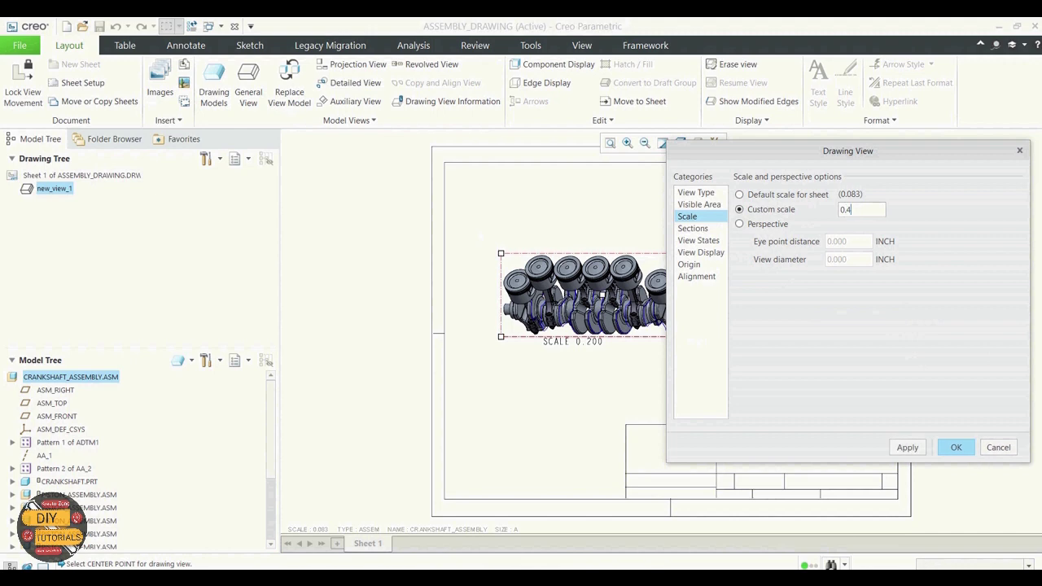
pyautogui.click(907, 447)
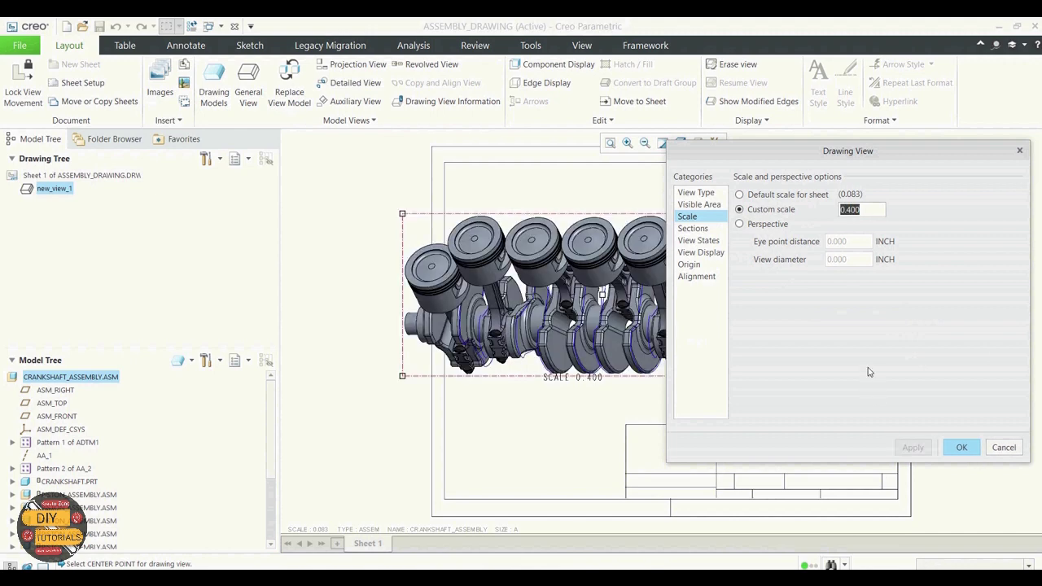
# - Set the crankshaft assembly view's custom scale to 0.25 and apply it
pyautogui.moveTo(850, 152)
pyautogui.mouseDown()
pyautogui.moveTo(496, 193)
pyautogui.moveTo(366, 156)
pyautogui.moveTo(375, 152)
pyautogui.mouseUp()
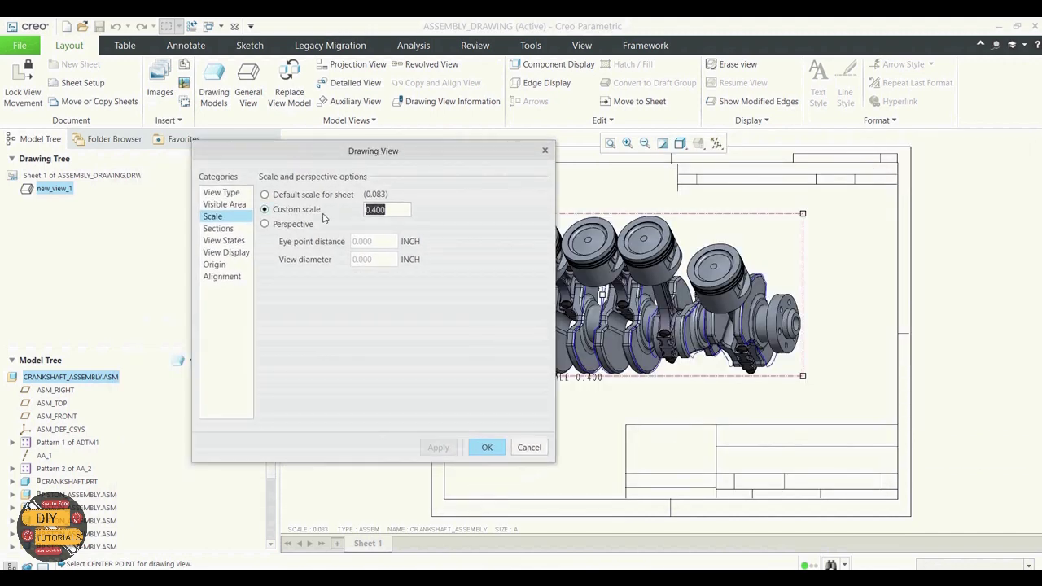
pyautogui.moveTo(384, 209); pyautogui.dragTo(369, 210)
pyautogui.write('25')
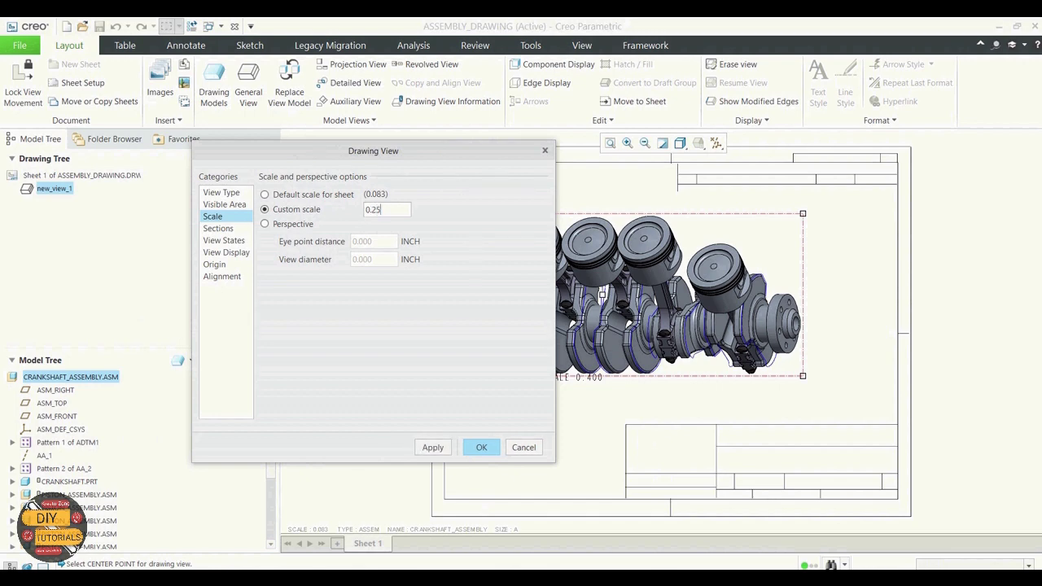
pyautogui.press('Return')
pyautogui.click(432, 450)
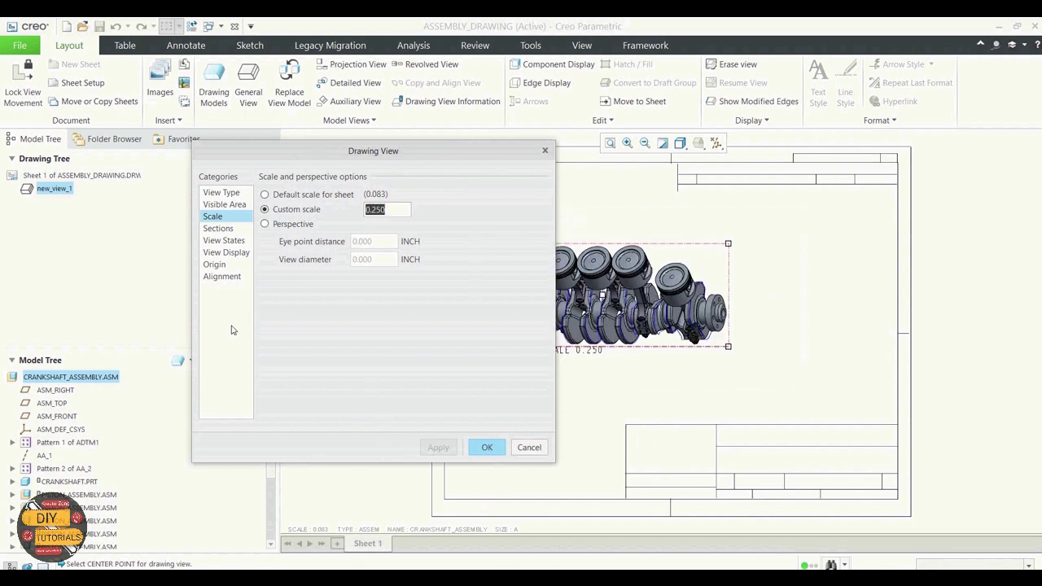
# - Review the general view's state, section, display and visible-area settings
pyautogui.click(224, 242)
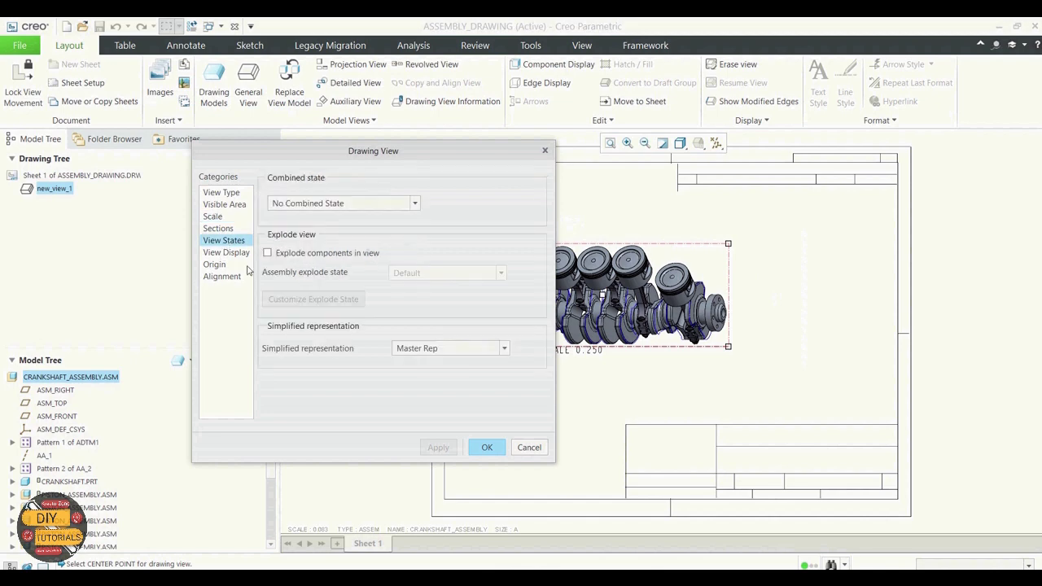
pyautogui.click(428, 348)
pyautogui.click(428, 348)
pyautogui.click(218, 228)
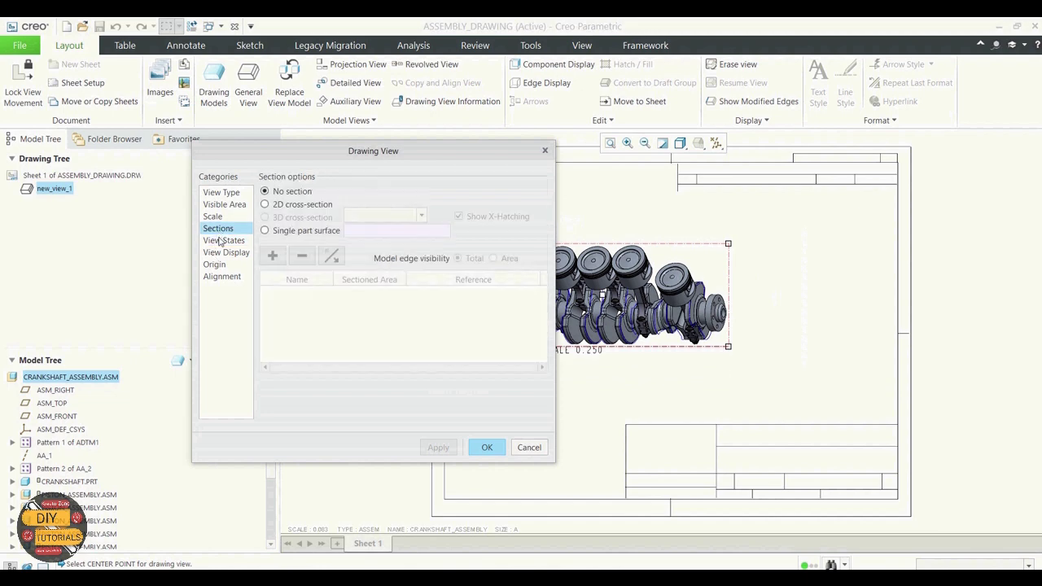
pyautogui.click(222, 240)
pyautogui.click(226, 253)
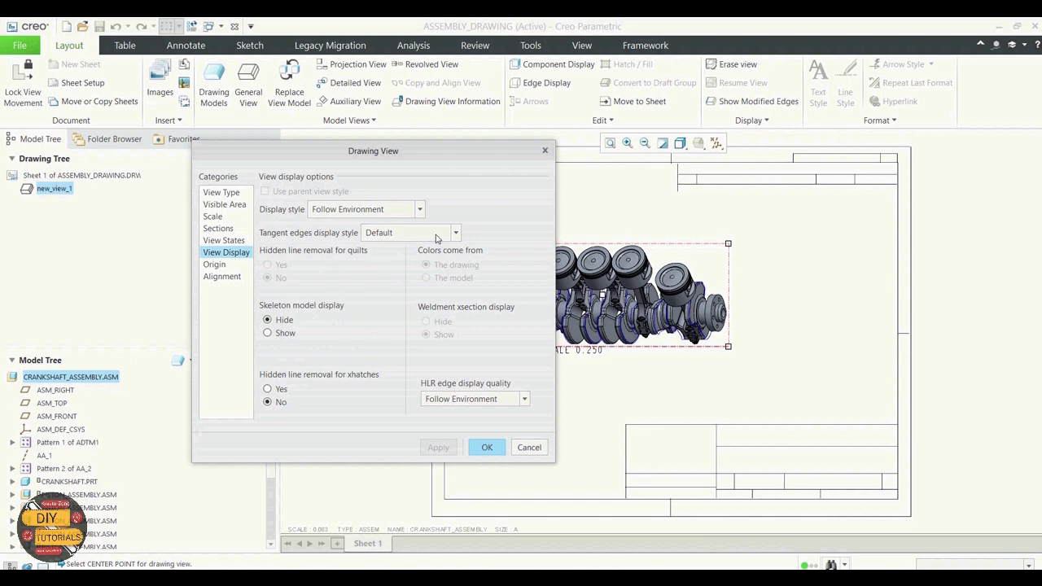
pyautogui.click(225, 206)
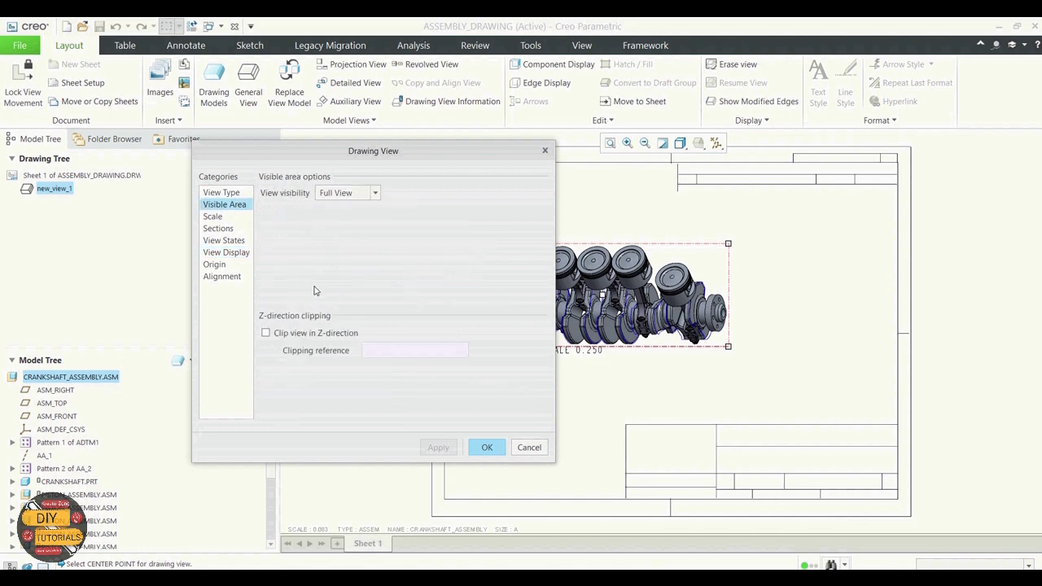
# - Apply the Default Orientation model view to the general view, finish its properties, and shift the view slightly right on the sheet
pyautogui.click(223, 193)
pyautogui.scroll(-1, 312, 355)
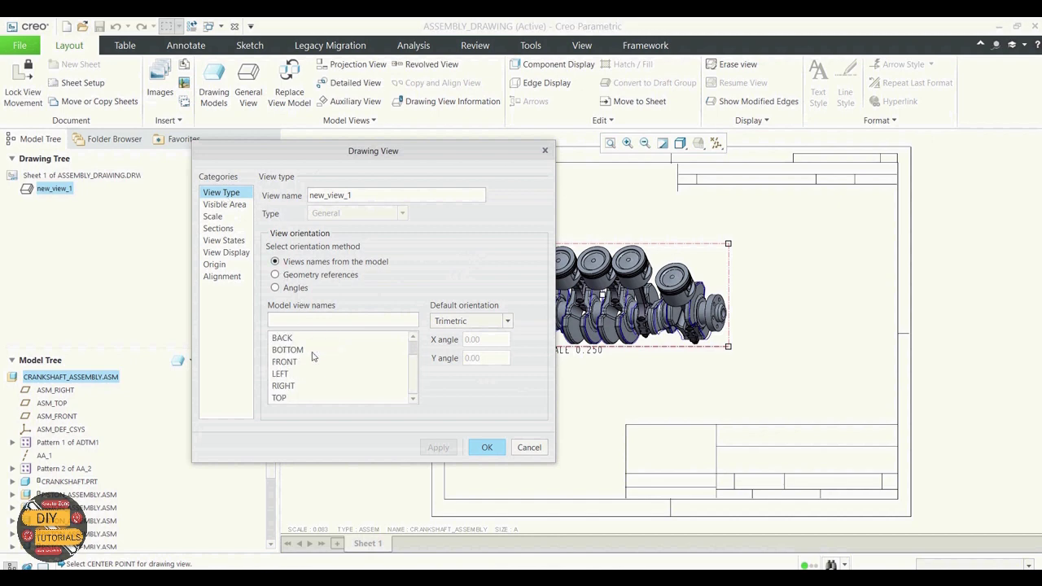
pyautogui.scroll(1, 313, 355)
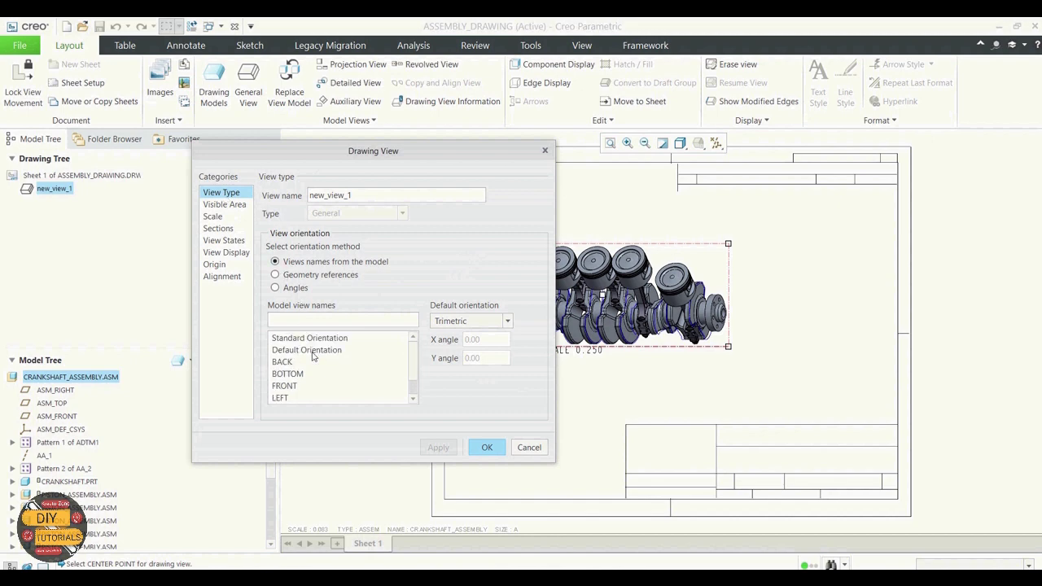
pyautogui.click(321, 338)
pyautogui.click(320, 350)
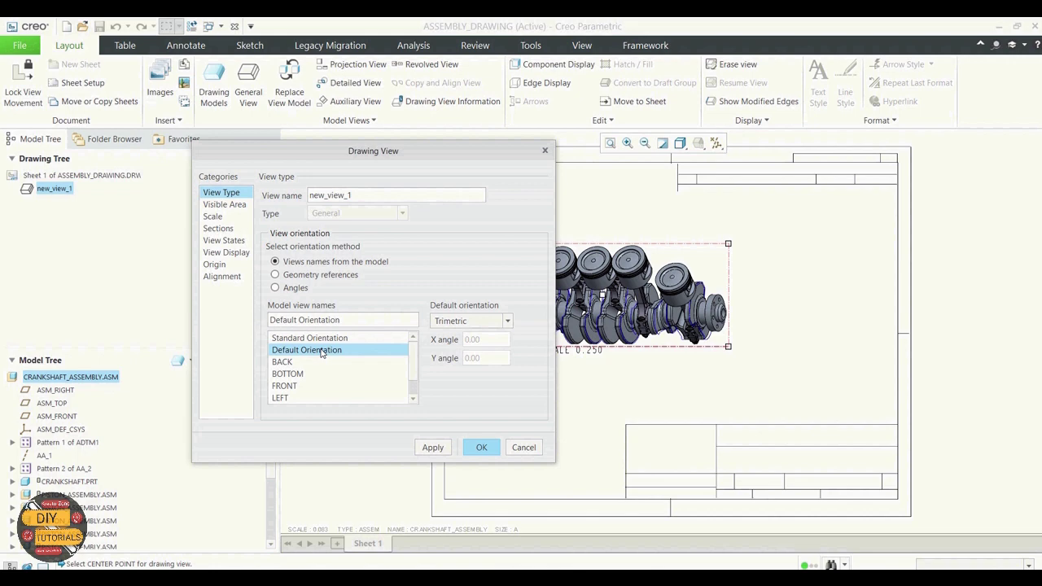
pyautogui.click(432, 448)
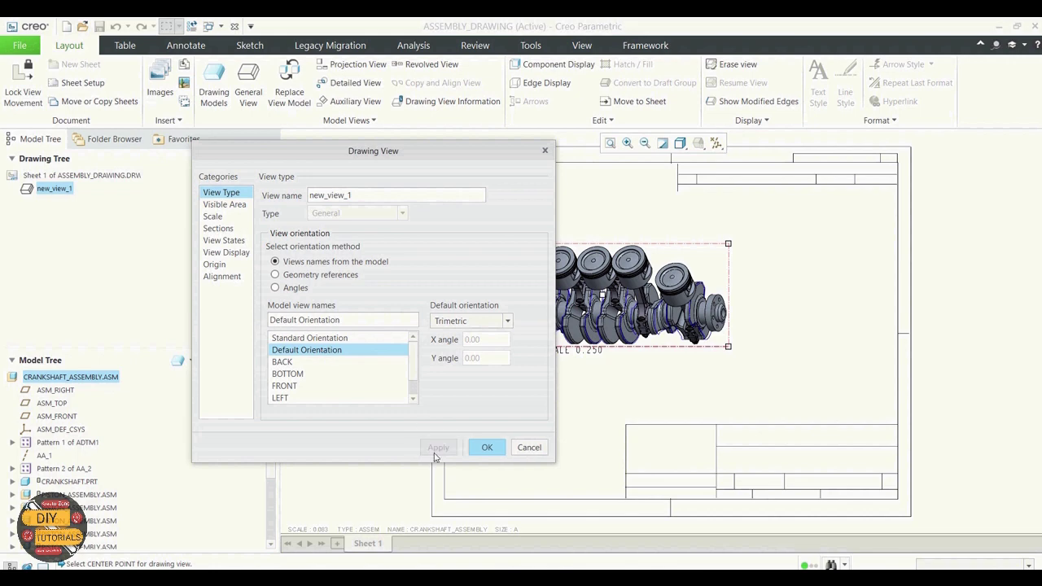
pyautogui.click(479, 447)
pyautogui.moveTo(582, 316); pyautogui.dragTo(654, 319)
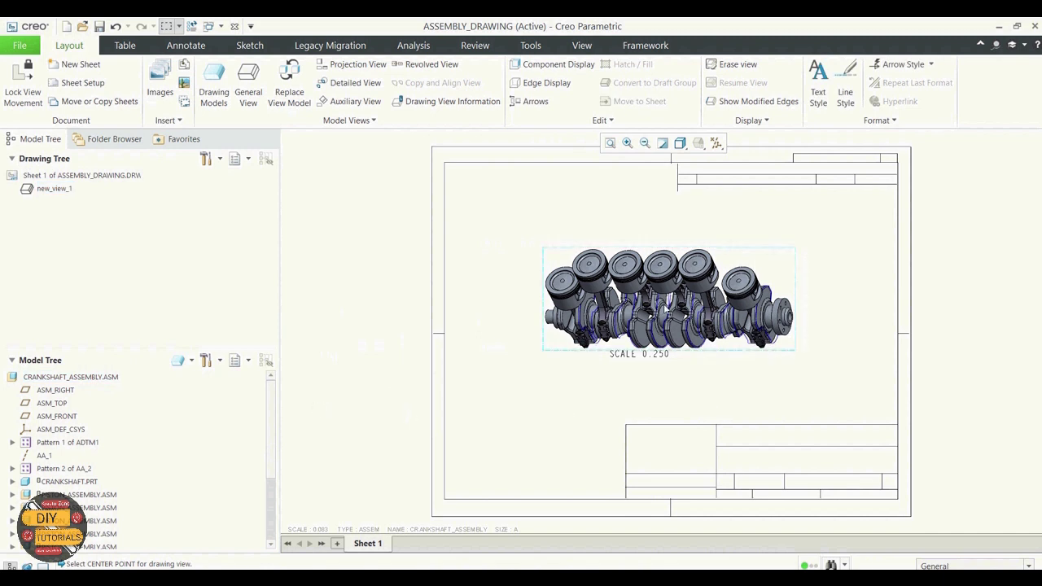
# - Open CRANKSHAFT_ASSEMBLY.ASM from the drawing and switch between it and ASSEMBLY_DRAWING.DRW, ending in the assembly
pyautogui.rightClick(38, 379)
pyautogui.click(69, 389)
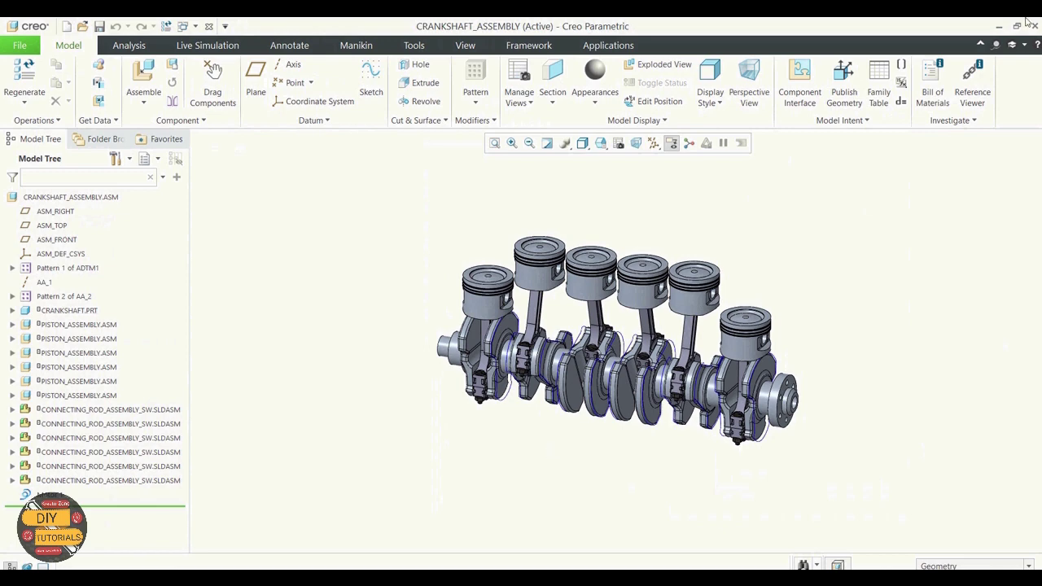
pyautogui.click(184, 26)
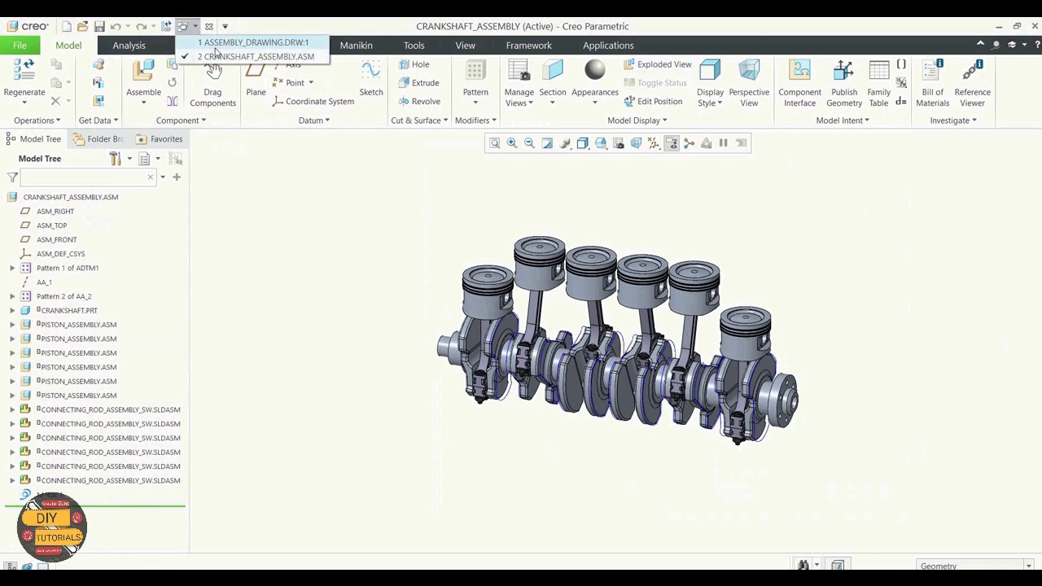
pyautogui.click(216, 47)
pyautogui.click(209, 26)
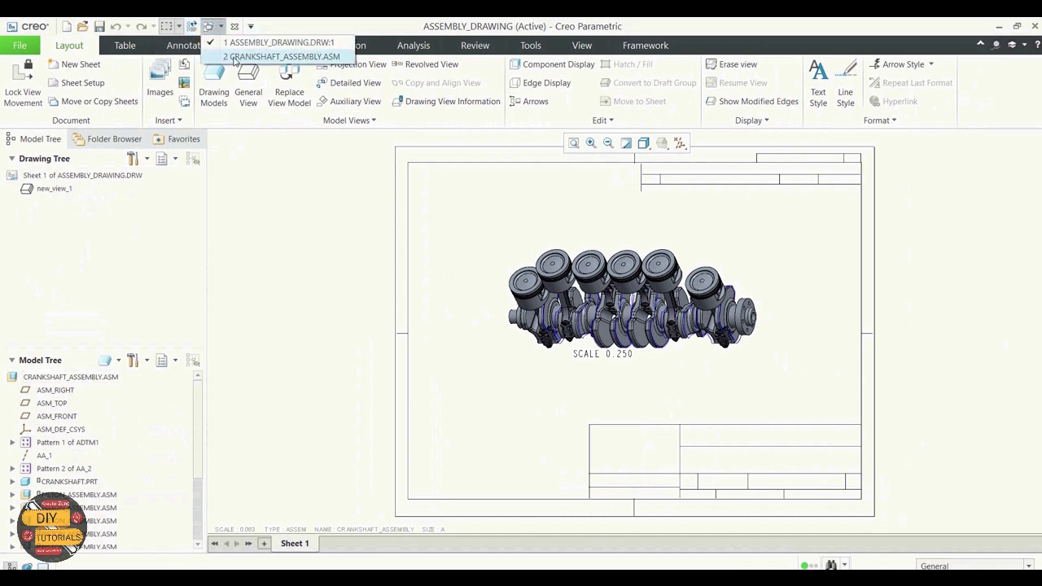
pyautogui.click(235, 57)
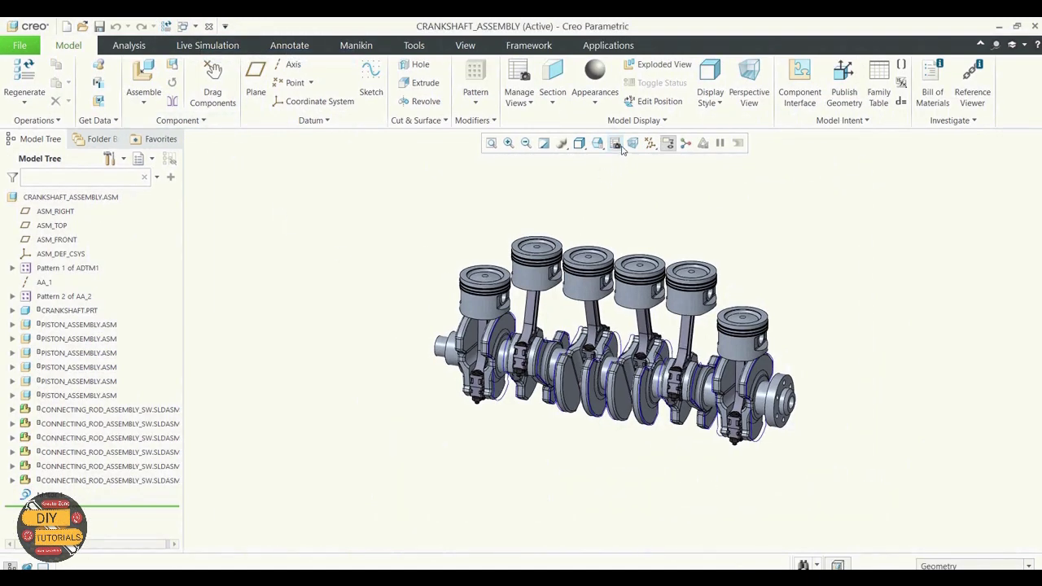
# - Explode the crankshaft assembly using its default explode state
pyautogui.click(663, 69)
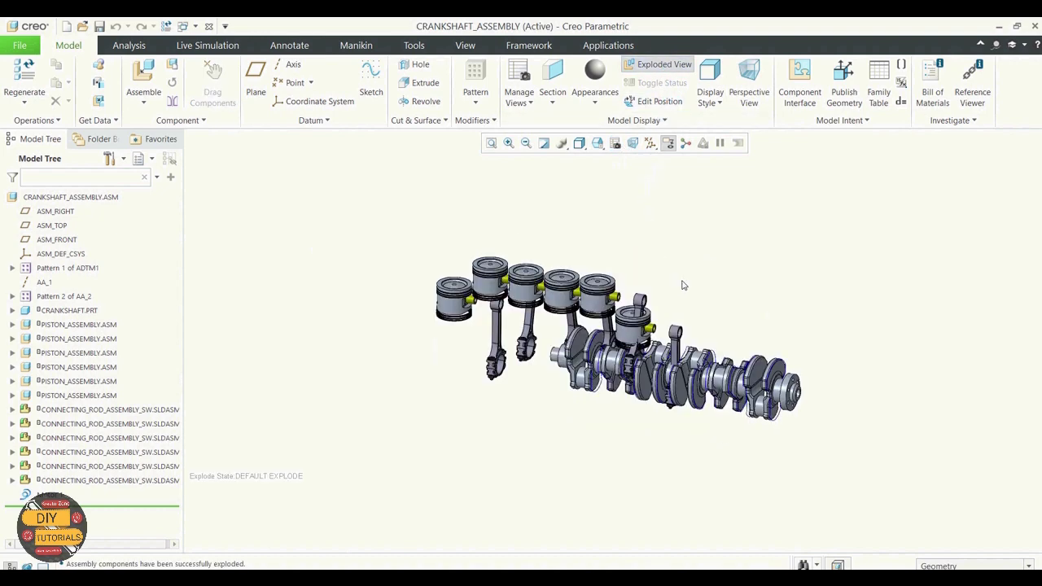
pyautogui.scroll(-2, 683, 285)
pyautogui.scroll(3, 708, 269)
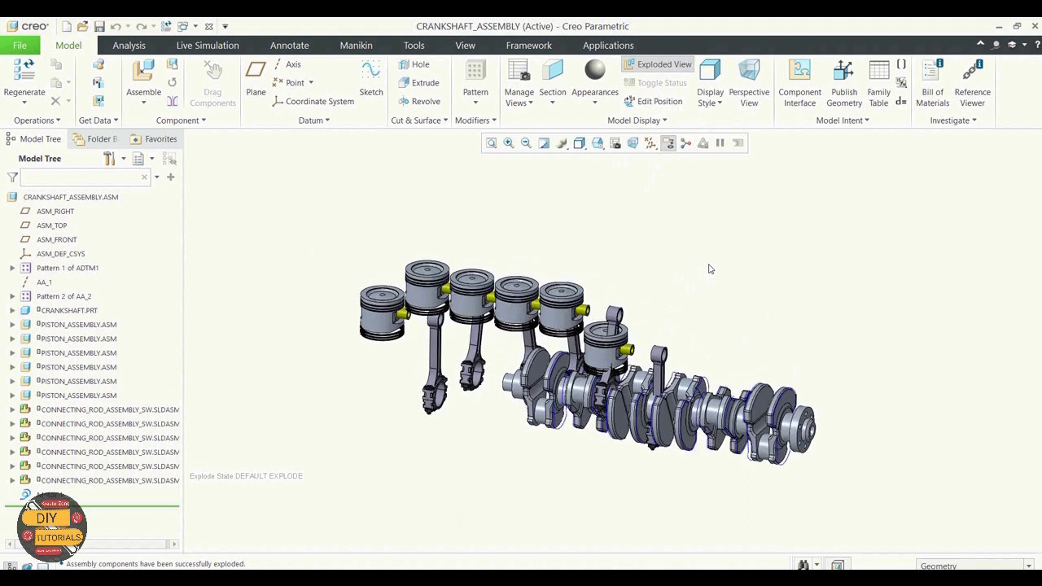
# - Edit the exploded positions by moving the crankshaft about 283 along its axis under the pistons and about 160 down below the connecting rods
pyautogui.click(664, 107)
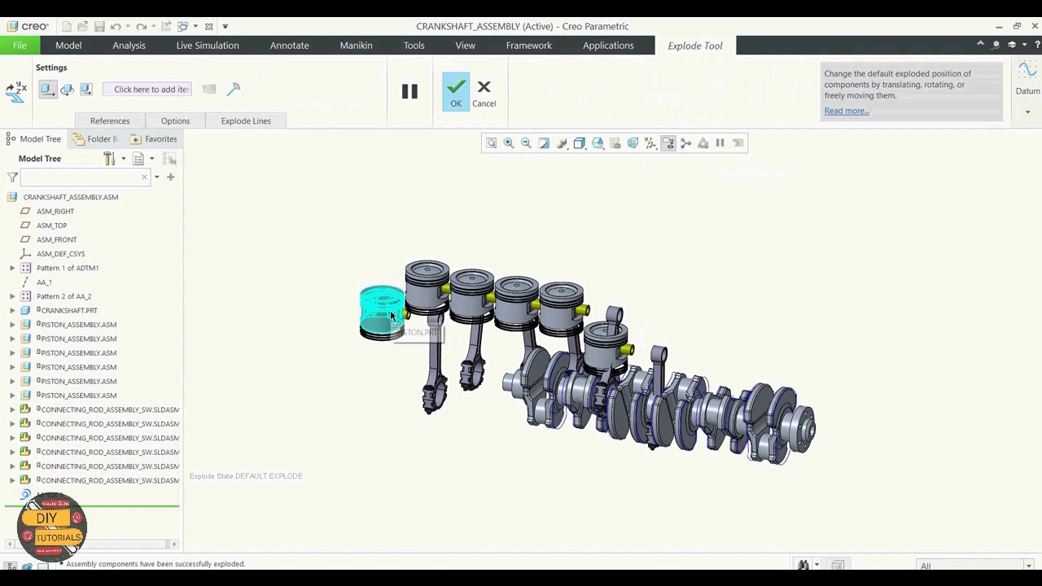
pyautogui.click(599, 403)
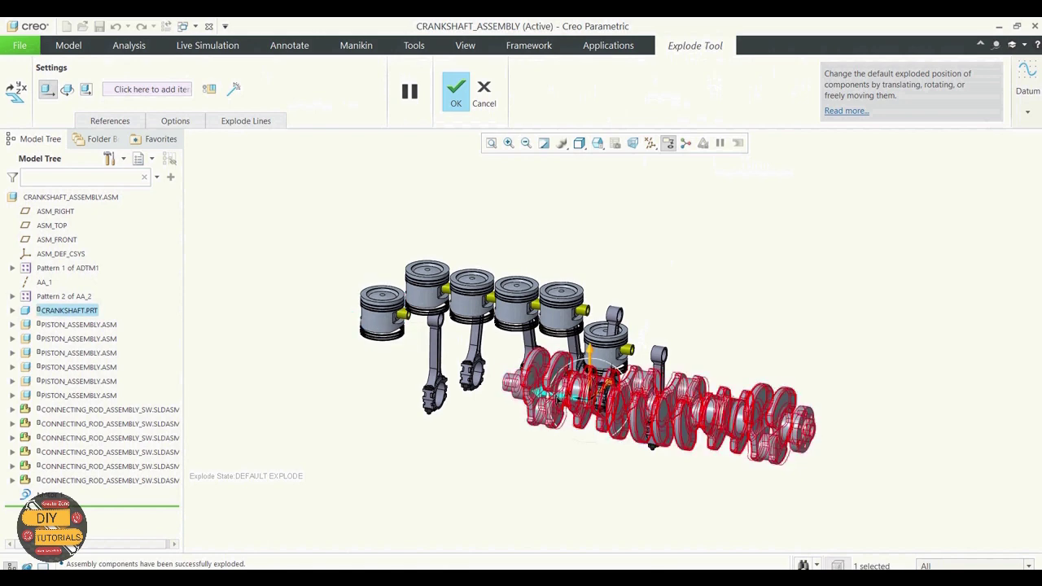
pyautogui.moveTo(598, 403); pyautogui.dragTo(411, 397)
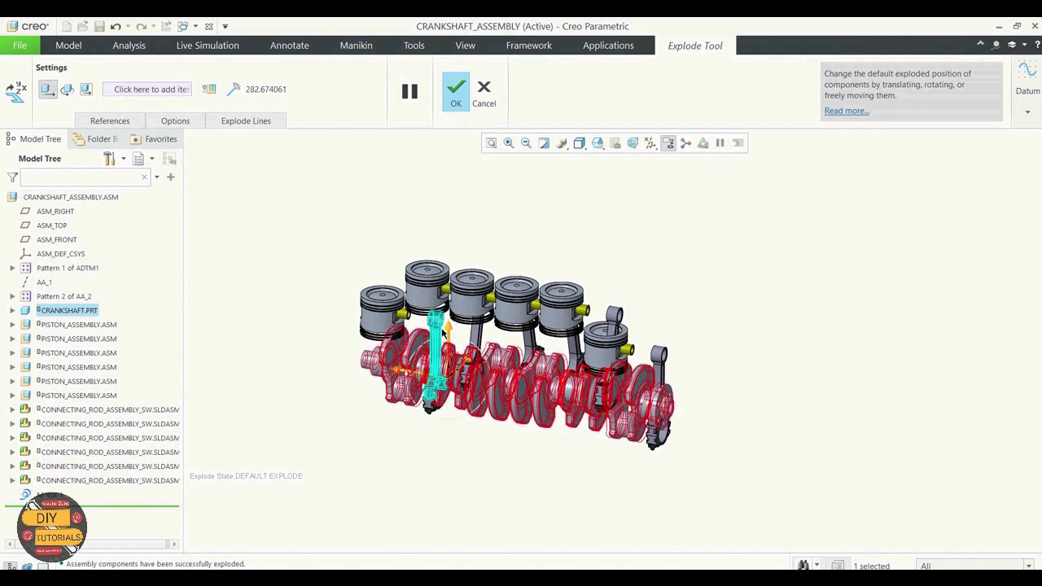
pyautogui.moveTo(446, 333); pyautogui.dragTo(447, 414)
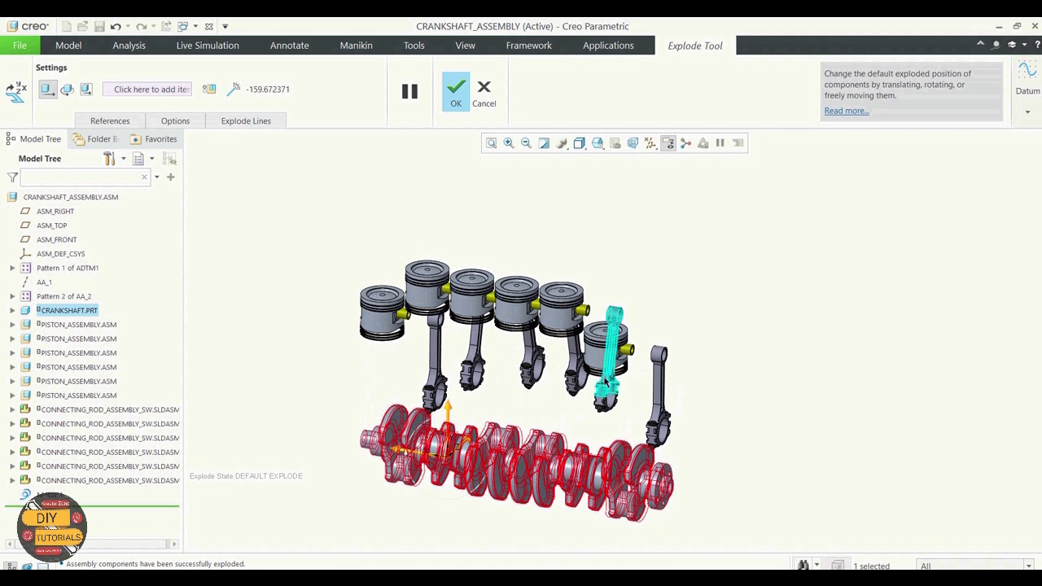
# - Raise the rightmost piston about 224 above its rings and connecting rod in the exploded view
pyautogui.click(608, 381)
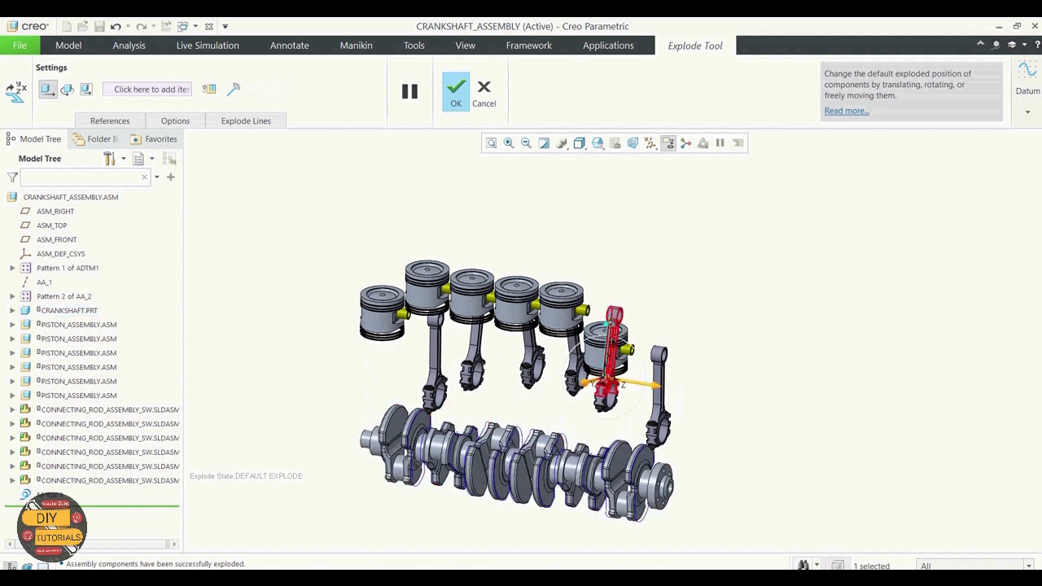
pyautogui.moveTo(608, 346)
pyautogui.mouseDown()
pyautogui.moveTo(596, 425)
pyautogui.moveTo(607, 352)
pyautogui.mouseUp()
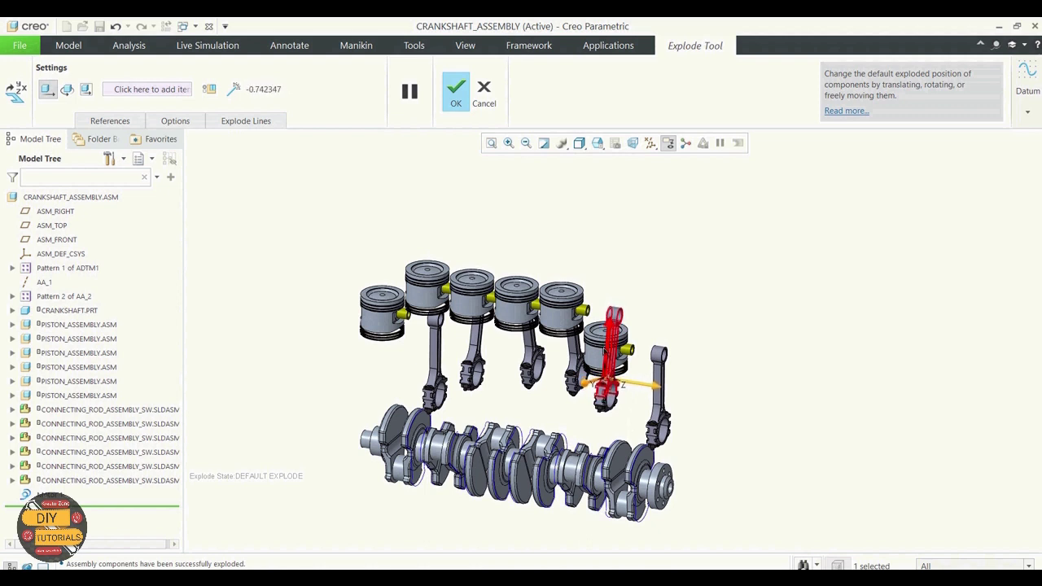
pyautogui.click(606, 338)
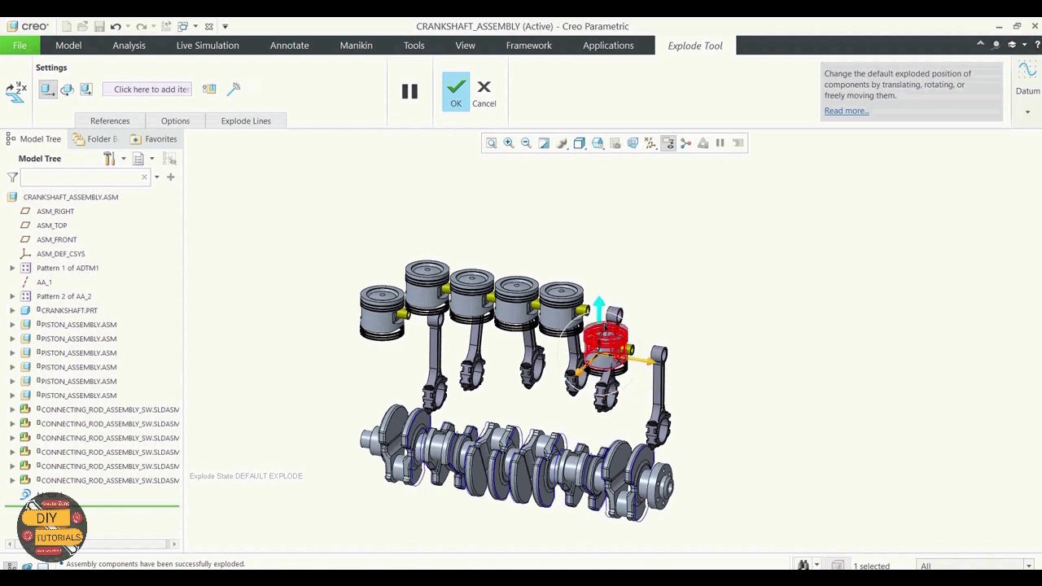
pyautogui.moveTo(603, 314); pyautogui.dragTo(605, 181)
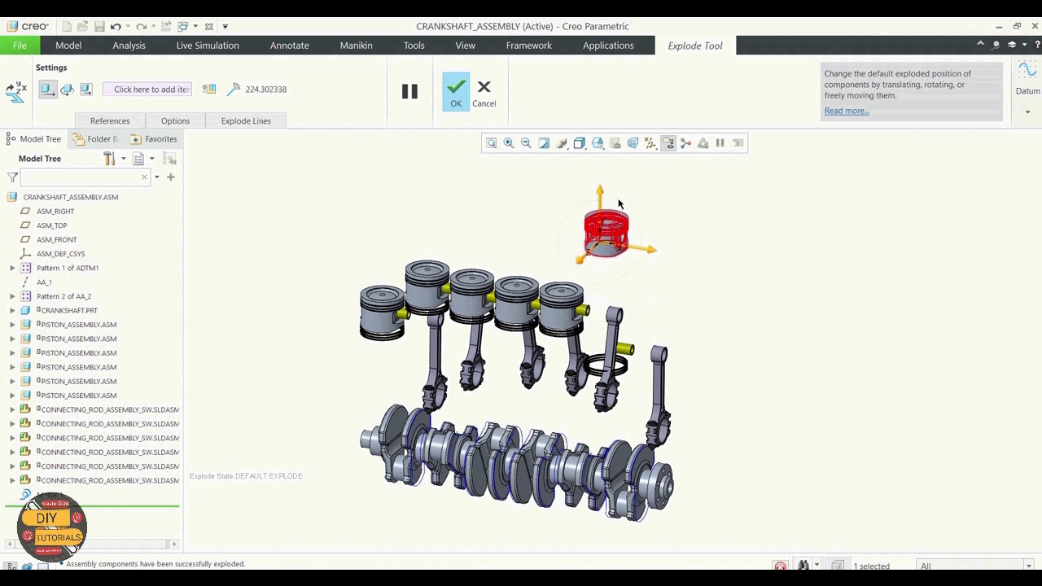
# - Raise the three rings of the rightmost piston by about 177, 155 and 133, spacing them out below the piston
pyautogui.click(603, 372)
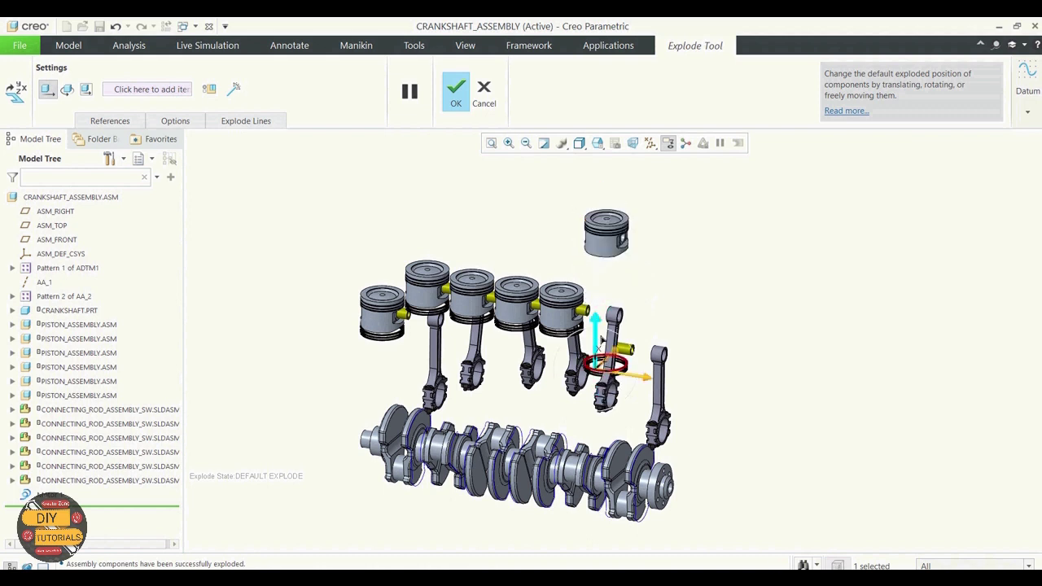
pyautogui.moveTo(595, 315); pyautogui.dragTo(598, 230)
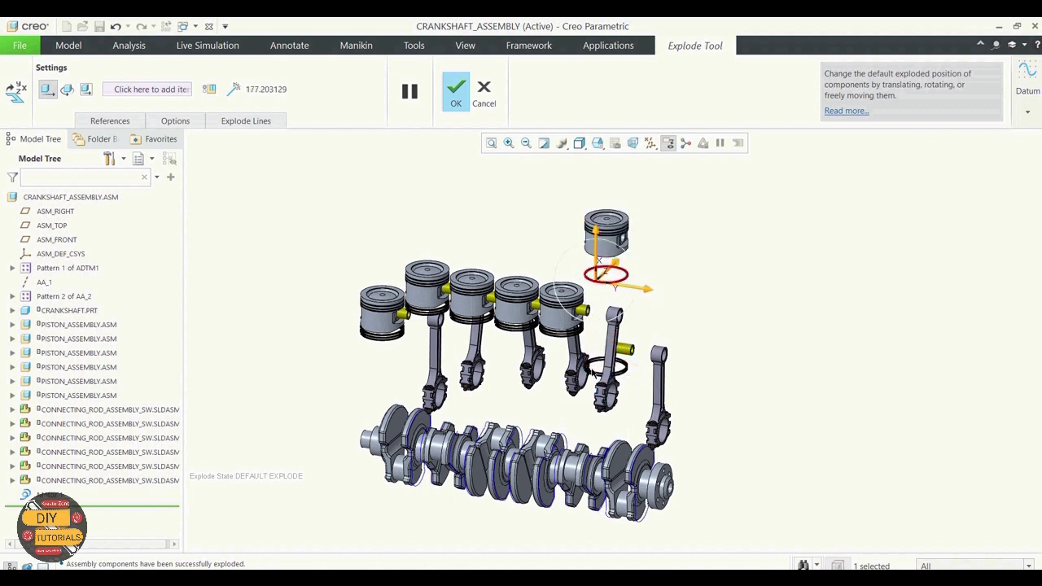
pyautogui.click(598, 368)
pyautogui.moveTo(597, 350); pyautogui.dragTo(607, 275)
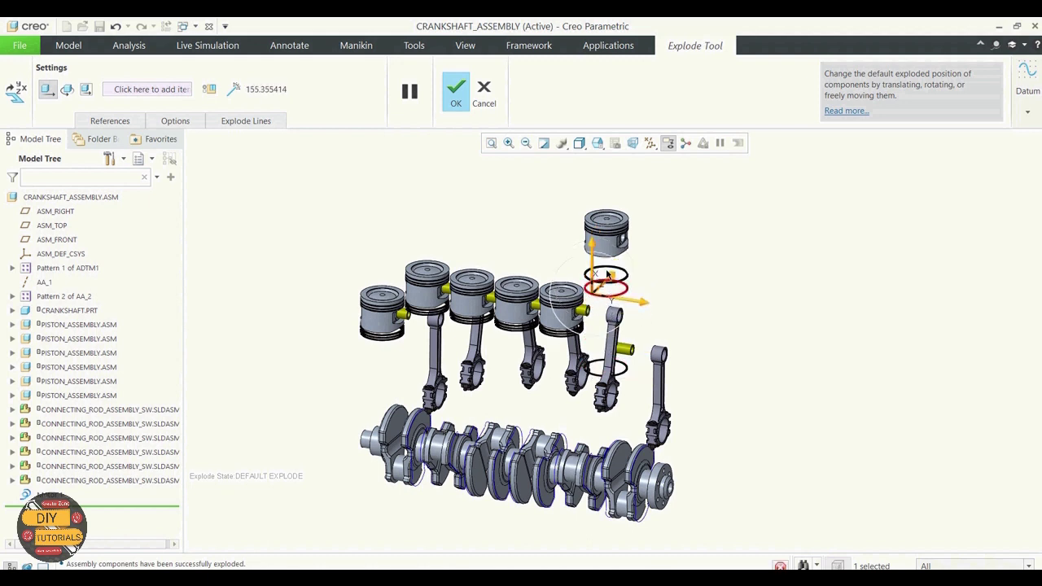
pyautogui.click(600, 368)
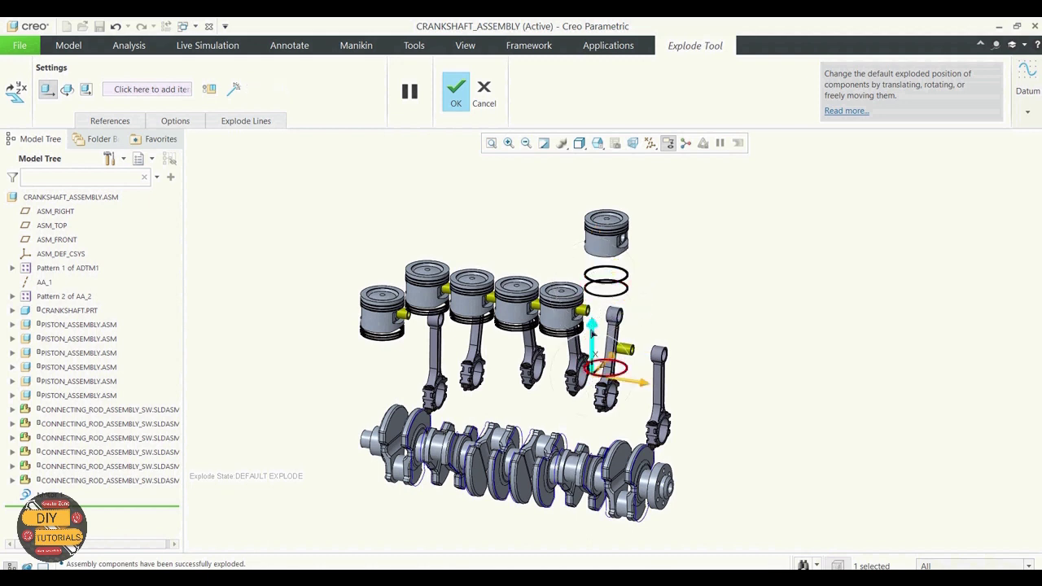
pyautogui.moveTo(591, 328); pyautogui.dragTo(594, 261)
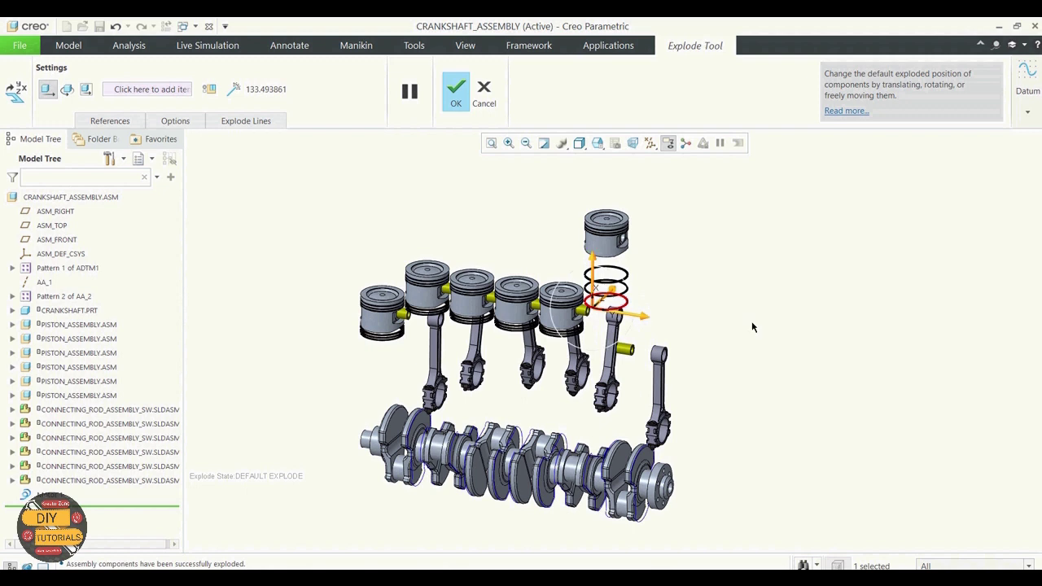
# - Move the rightmost piston's pin outward and about 81 up so it sits beside the raised piston, and accept the exploded positions
pyautogui.click(625, 350)
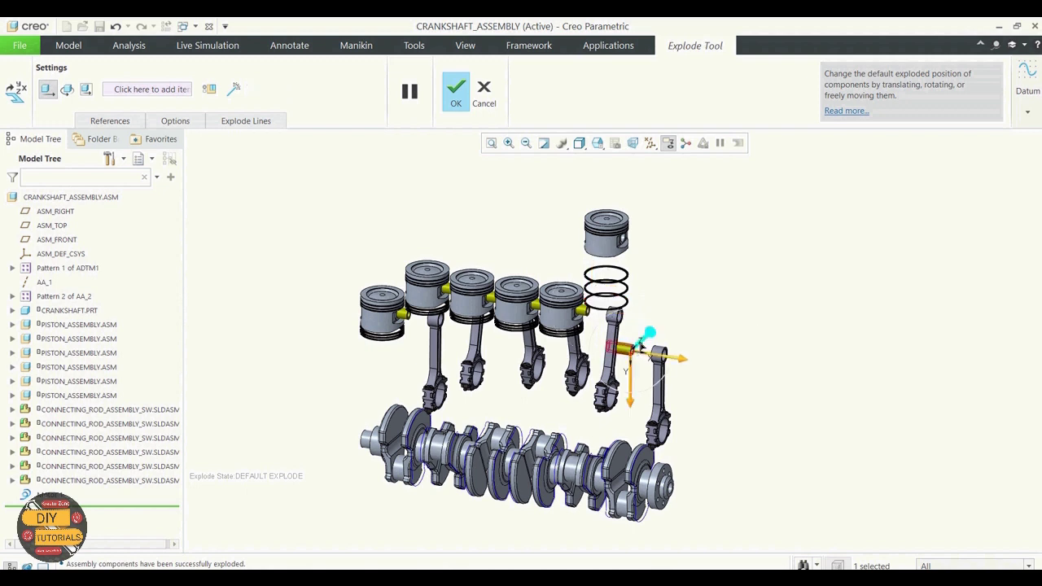
pyautogui.moveTo(627, 348); pyautogui.dragTo(711, 268)
pyautogui.moveTo(703, 325); pyautogui.dragTo(701, 252)
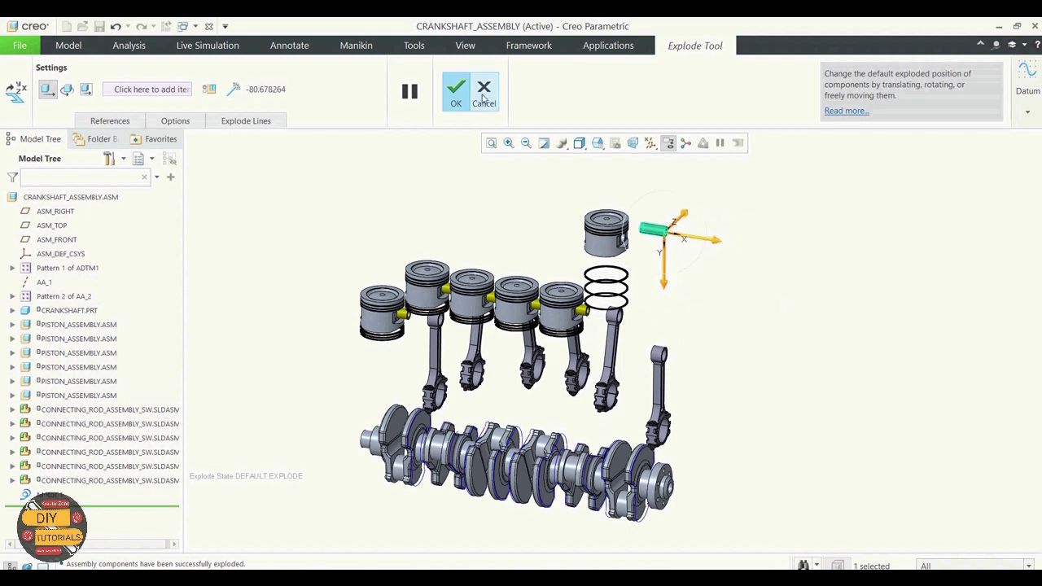
pyautogui.click(455, 93)
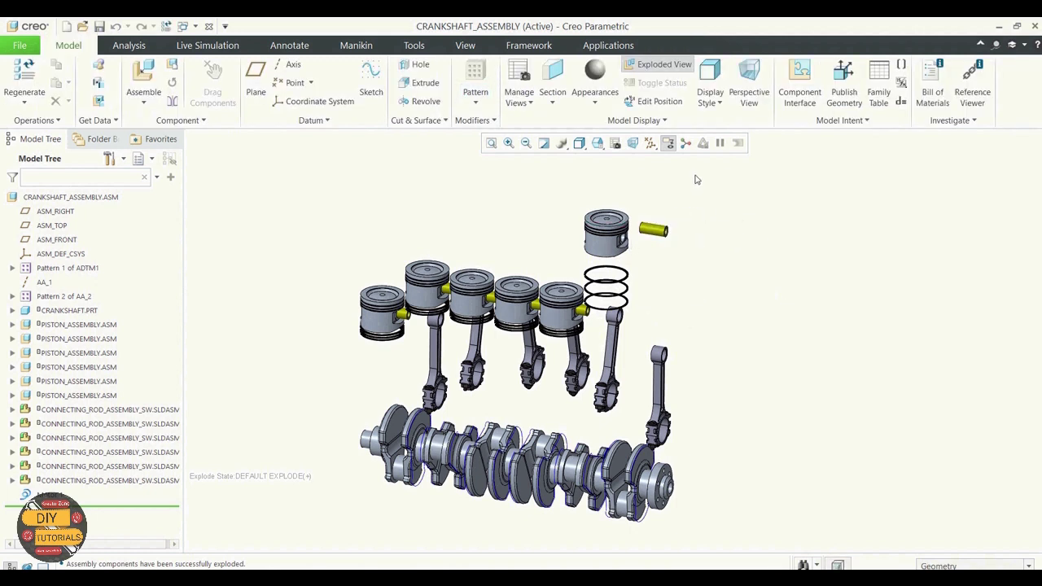
# - Create a new simplified representation named ISO for the crankshaft assembly
pyautogui.click(614, 143)
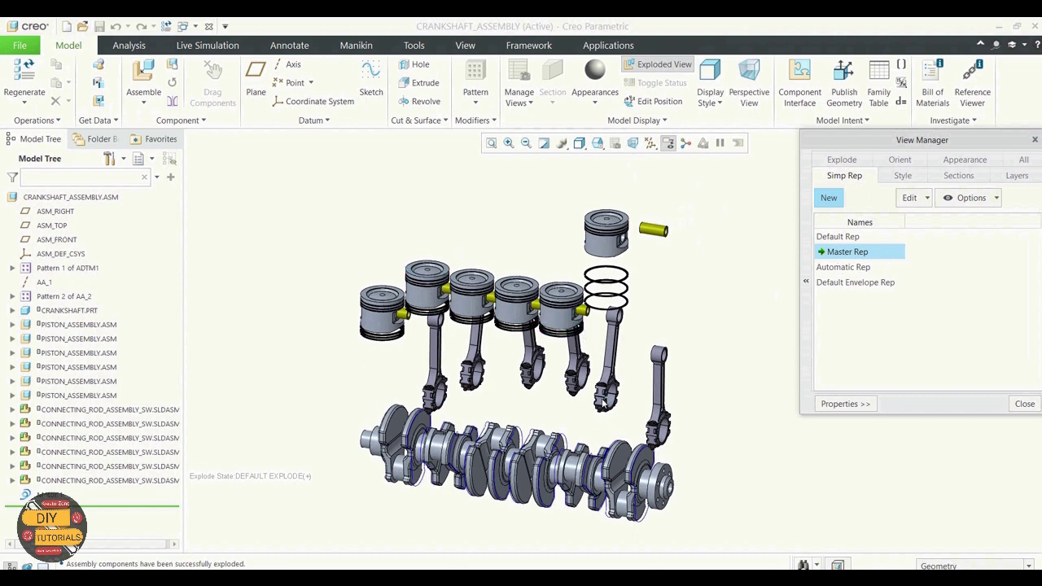
pyautogui.click(838, 202)
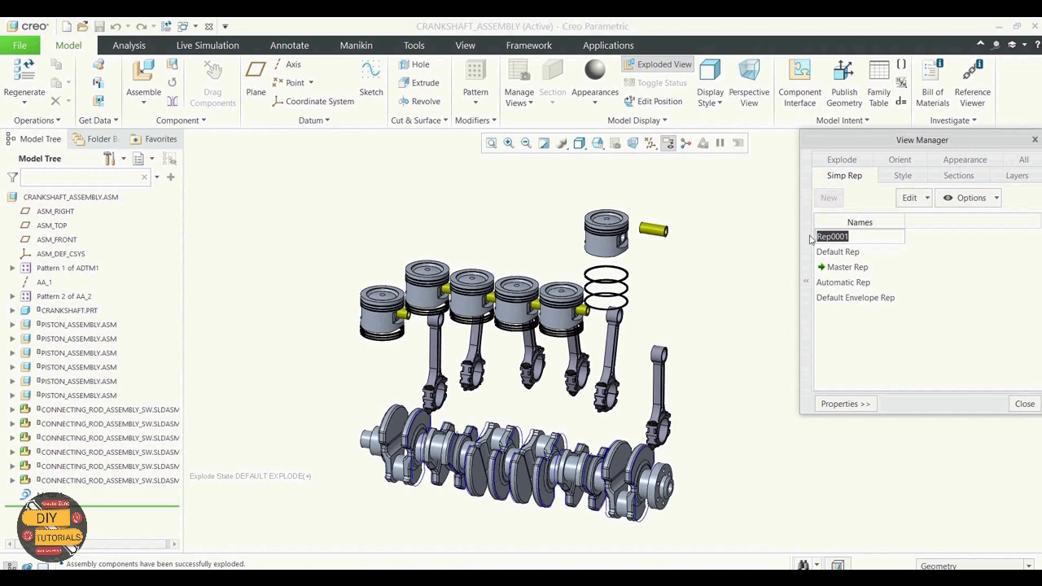
pyautogui.press('BackSpace')
pyautogui.press('Return')
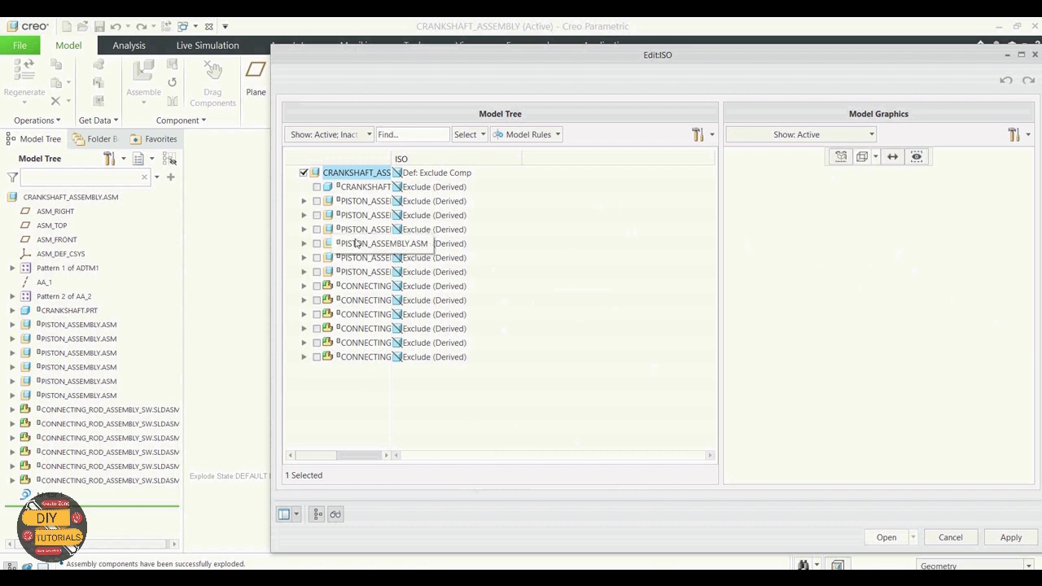
# - Include the crankshaft, the first piston assembly and the first connecting rod assembly in the ISO representation as Master Rep
pyautogui.click(315, 187)
pyautogui.click(315, 201)
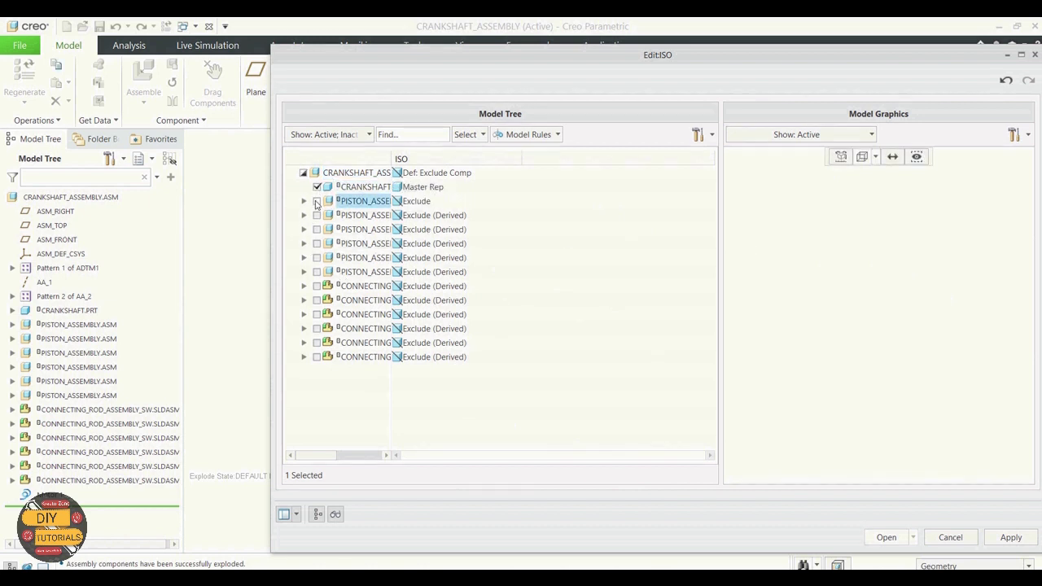
pyautogui.click(317, 202)
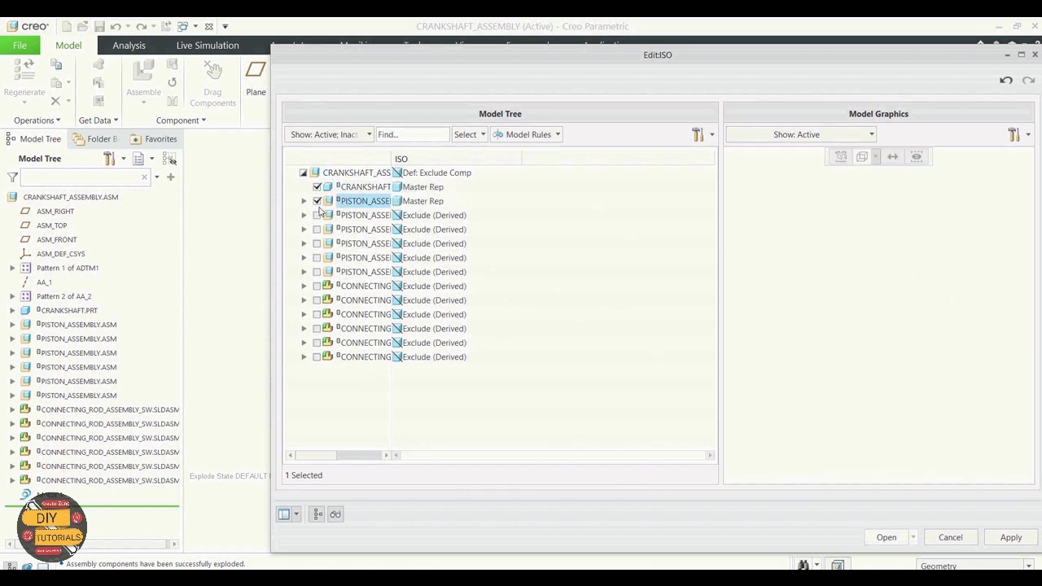
pyautogui.click(318, 288)
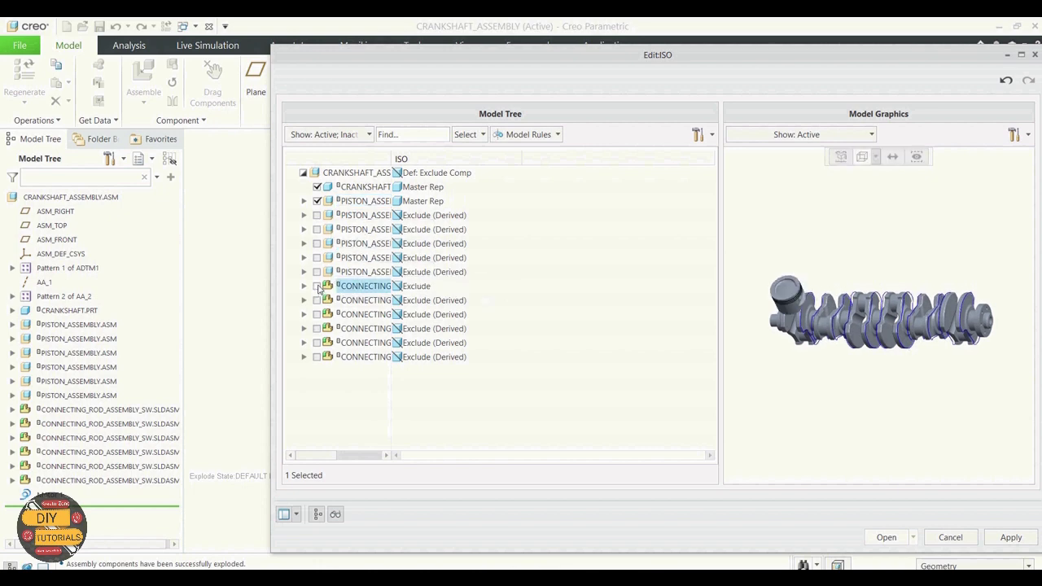
pyautogui.click(316, 287)
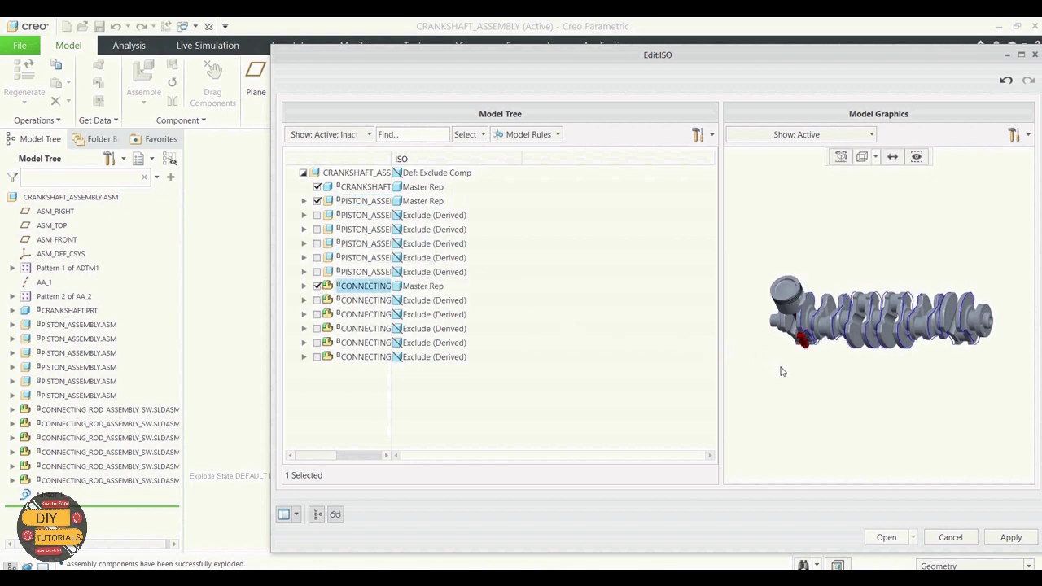
# - Include the last connecting rod and last piston assemblies as Master Rep, then apply and open the ISO representation
pyautogui.click(320, 359)
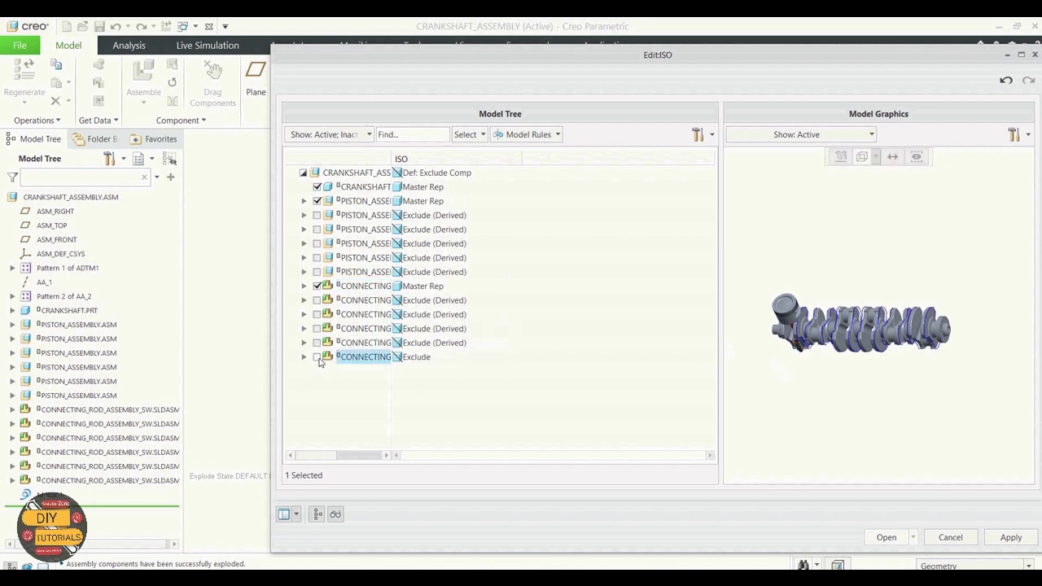
pyautogui.click(317, 358)
pyautogui.click(318, 273)
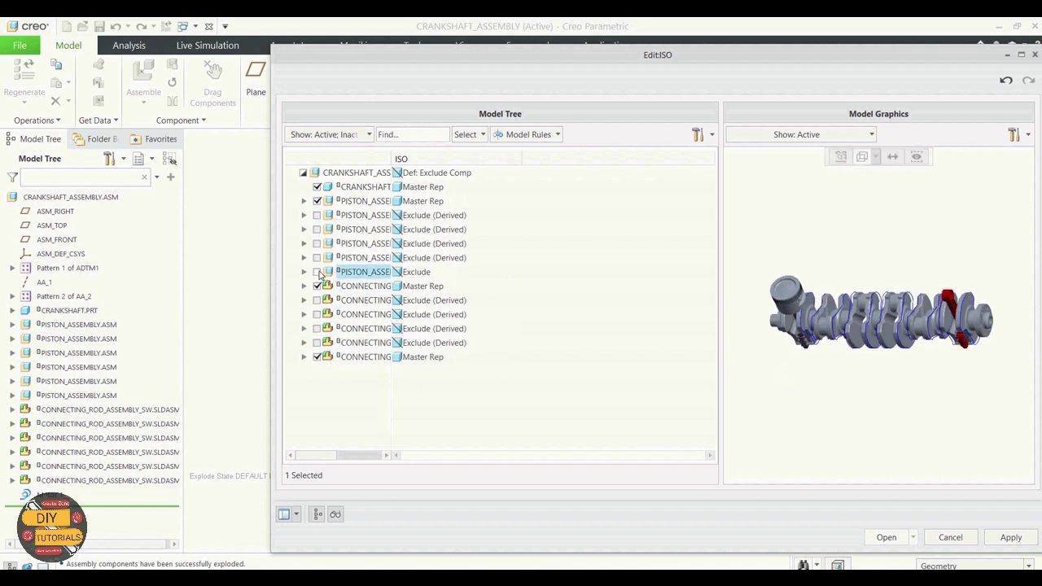
pyautogui.click(317, 271)
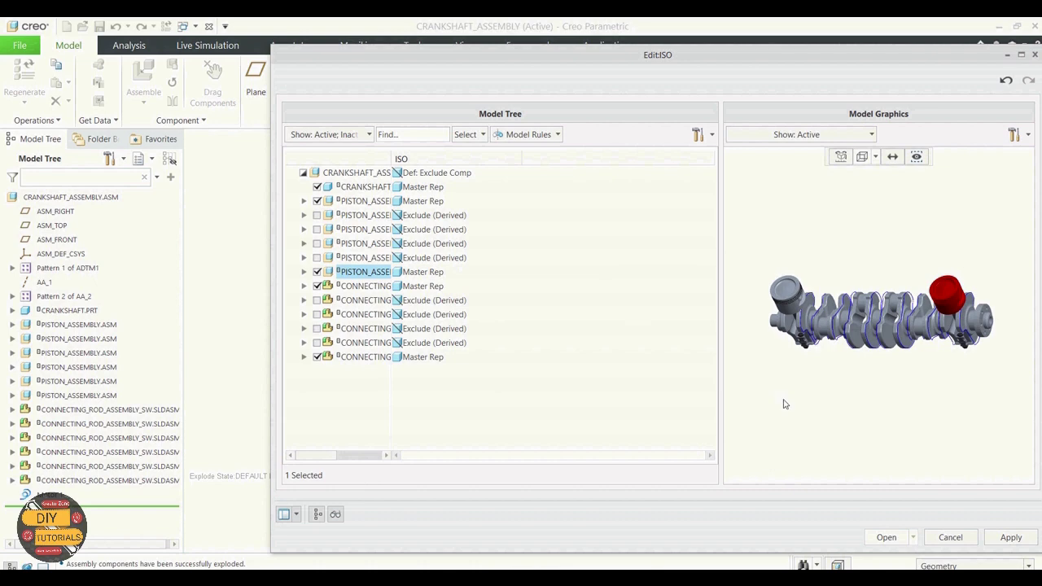
pyautogui.click(1011, 537)
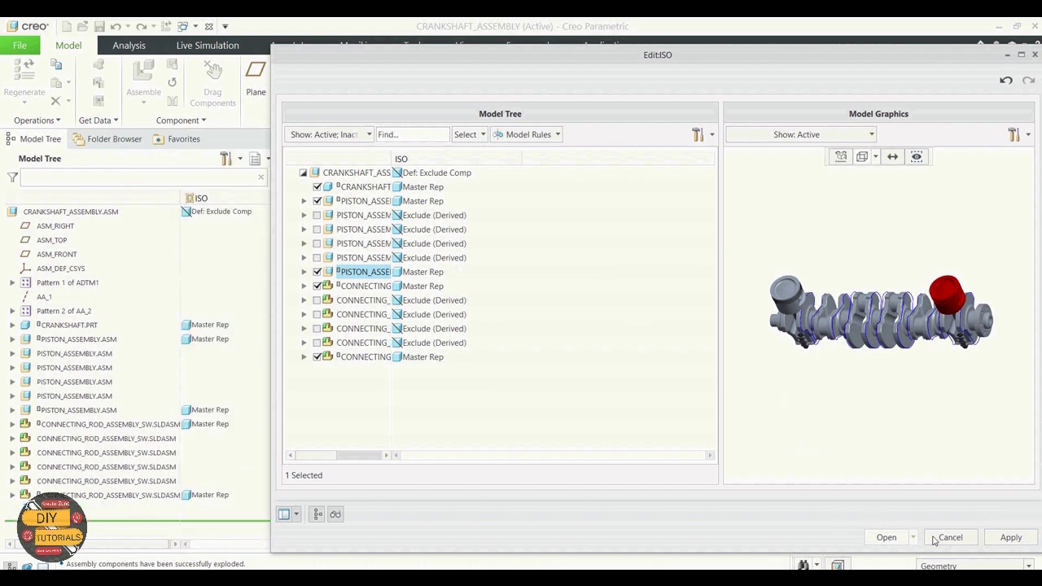
pyautogui.click(887, 537)
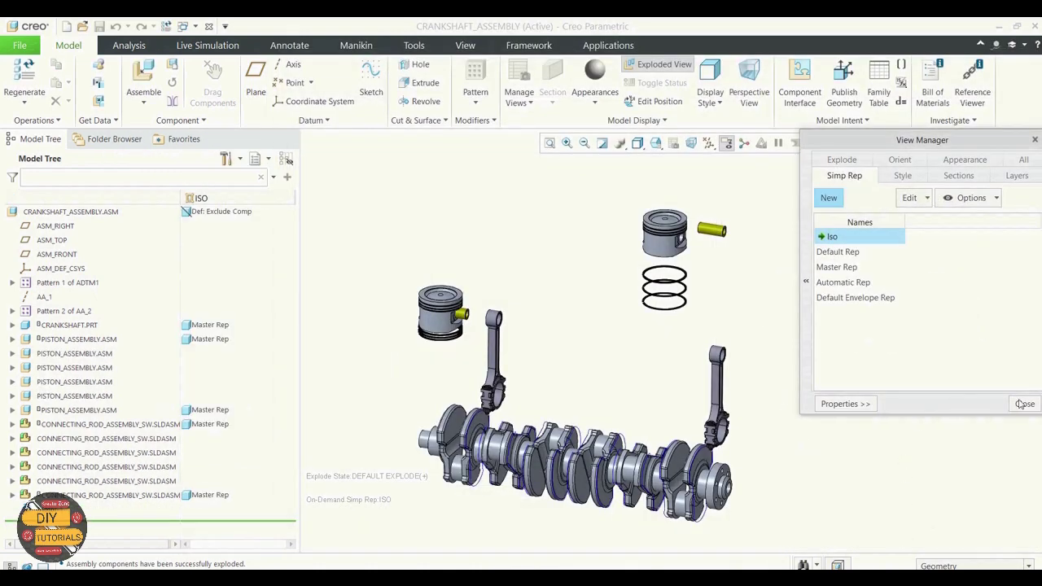
pyautogui.click(1023, 403)
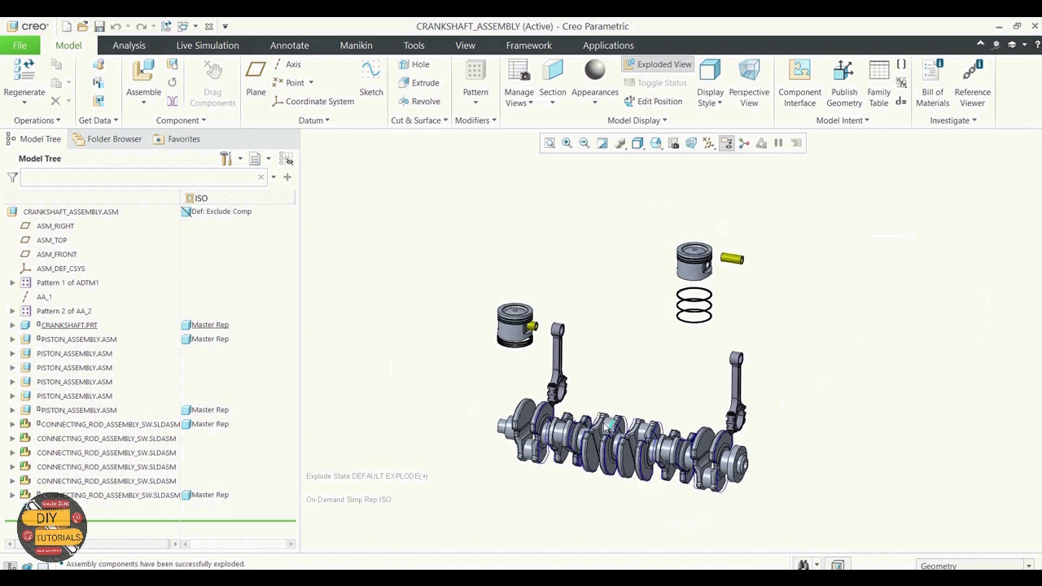
# - Edit the exploded positions by raising the leftmost piston about 96 above its rings
pyautogui.scroll(2, 581, 418)
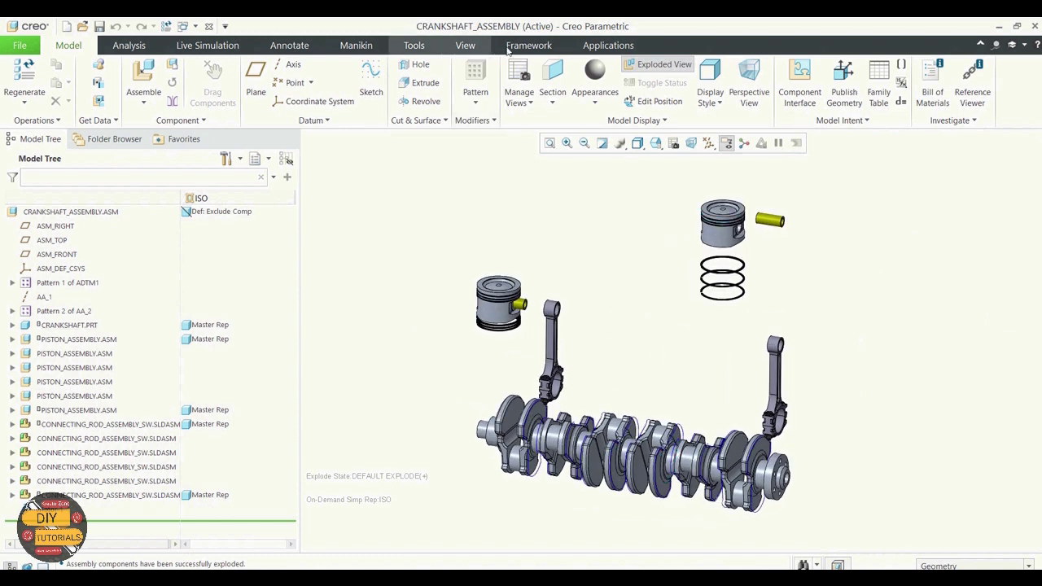
pyautogui.click(654, 103)
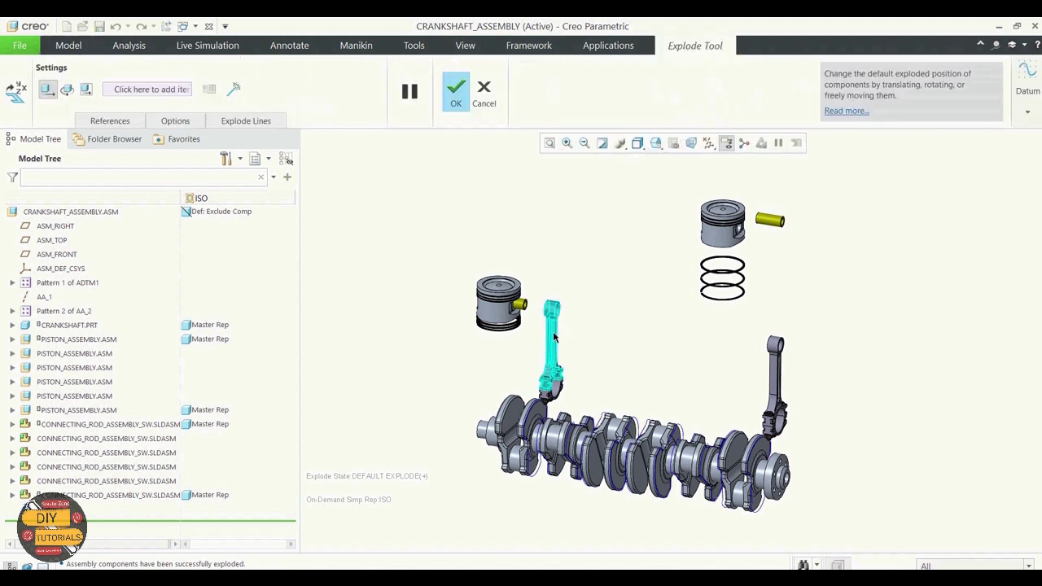
pyautogui.click(560, 335)
pyautogui.click(575, 341)
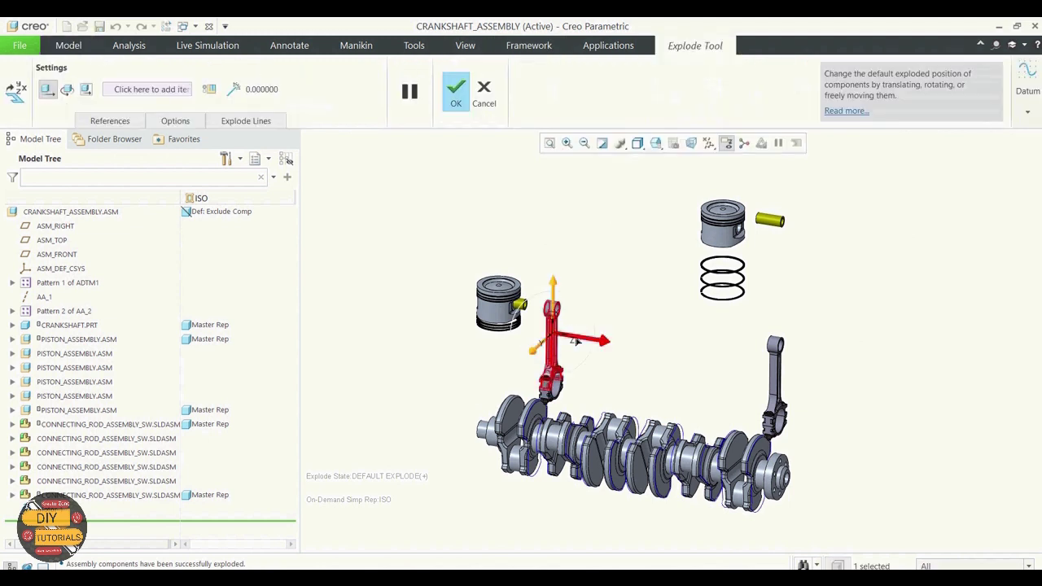
pyautogui.click(498, 305)
pyautogui.moveTo(483, 273); pyautogui.dragTo(492, 216)
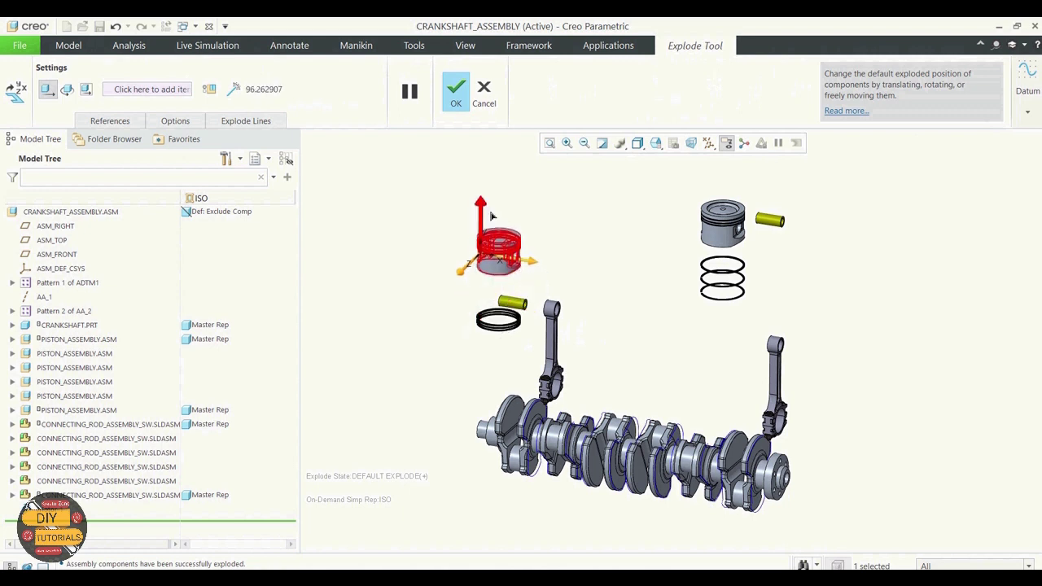
# - Move the leftmost piston's pin outward and up so it sits beside the raised piston, and accept the exploded positions
pyautogui.click(513, 303)
pyautogui.moveTo(537, 284); pyautogui.dragTo(570, 245)
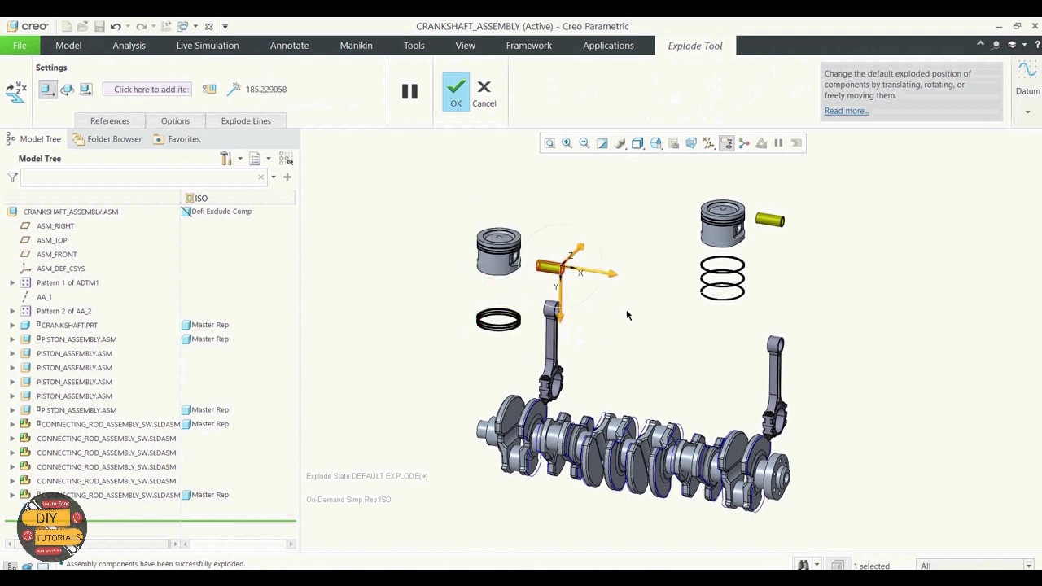
pyautogui.click(456, 92)
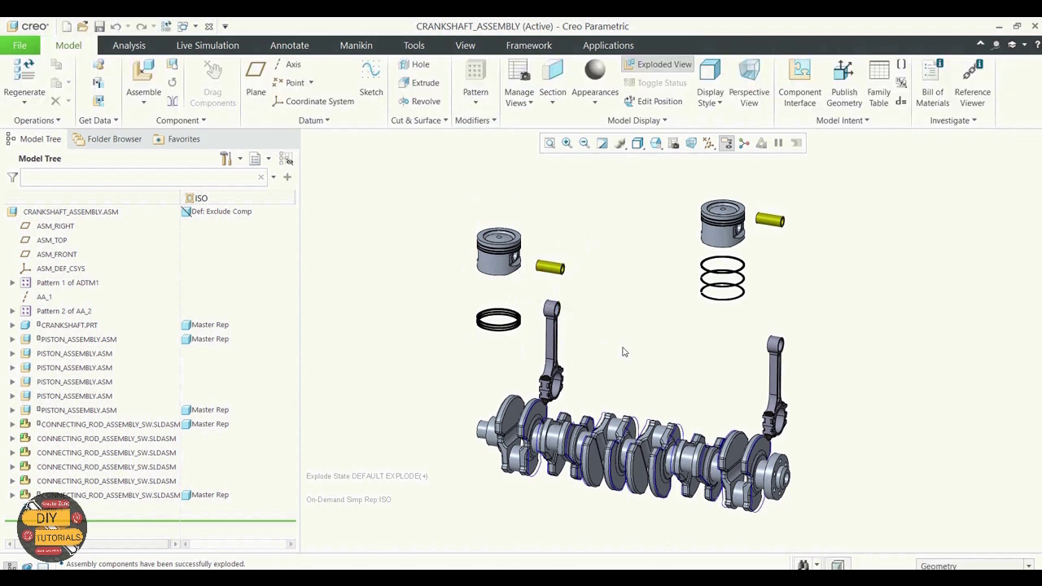
# - Save the current exploded view orientation as ISO_VIEW, using the Dynamic orient type
pyautogui.scroll(-1, 610, 350)
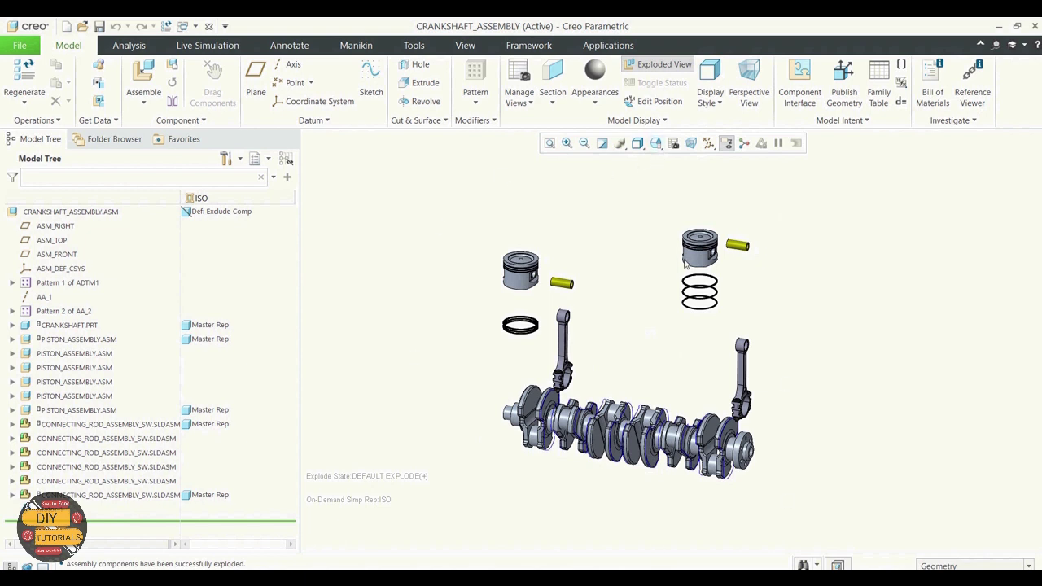
pyautogui.click(637, 144)
pyautogui.click(656, 143)
pyautogui.click(656, 143)
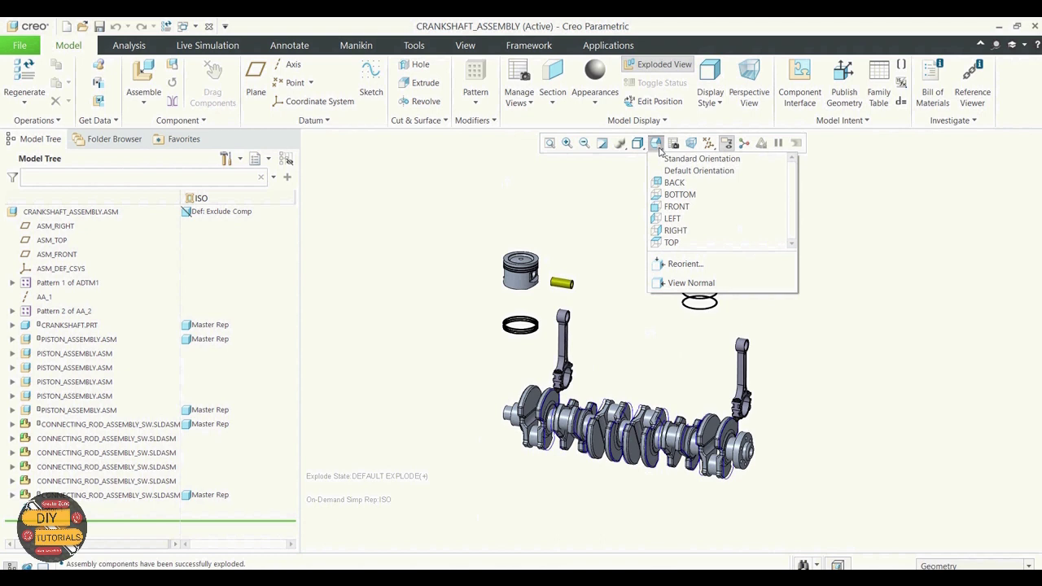
pyautogui.click(689, 265)
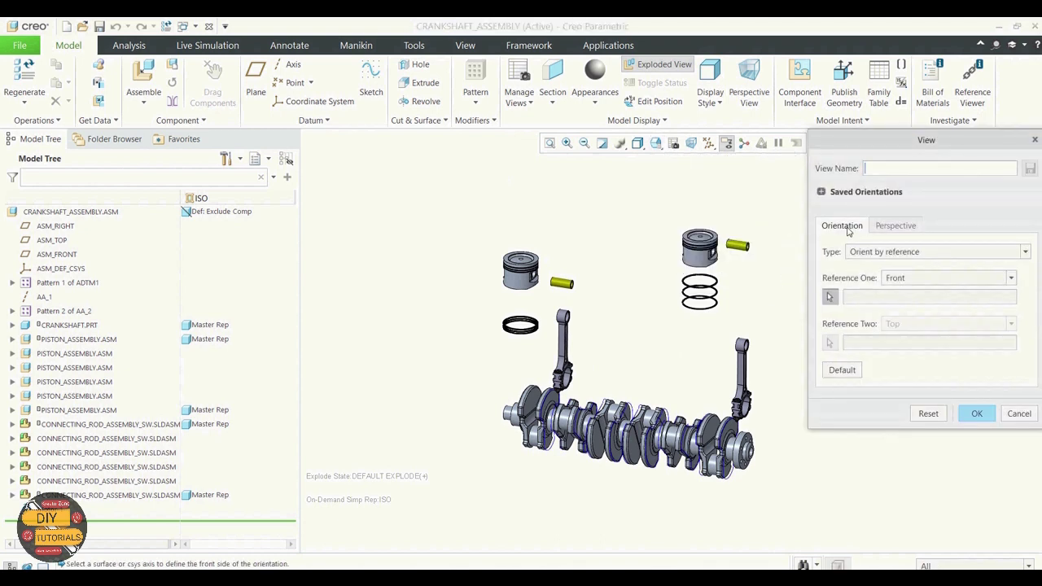
pyautogui.click(883, 253)
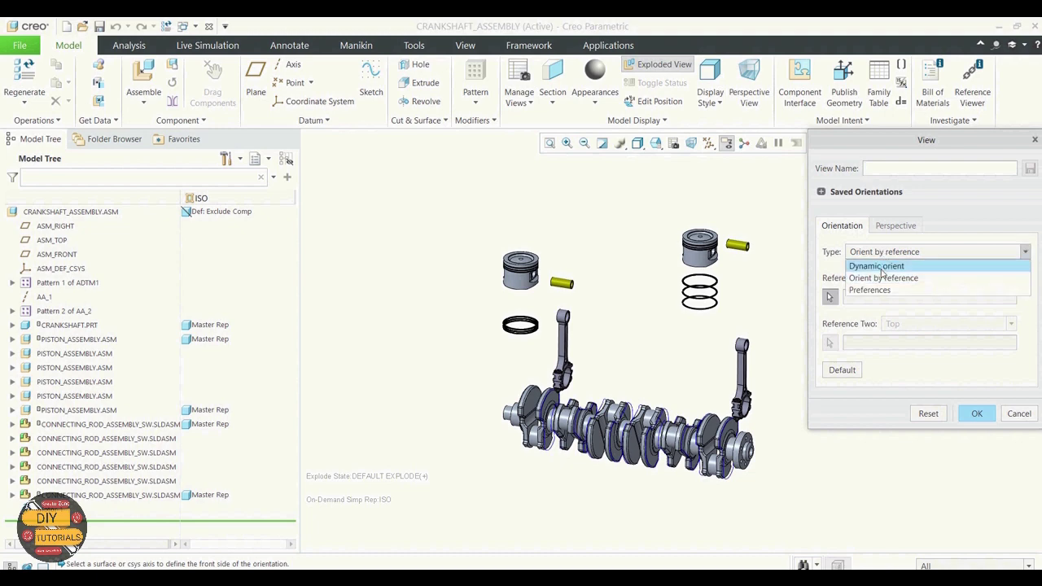
pyautogui.click(879, 266)
pyautogui.moveTo(901, 143); pyautogui.dragTo(801, 94)
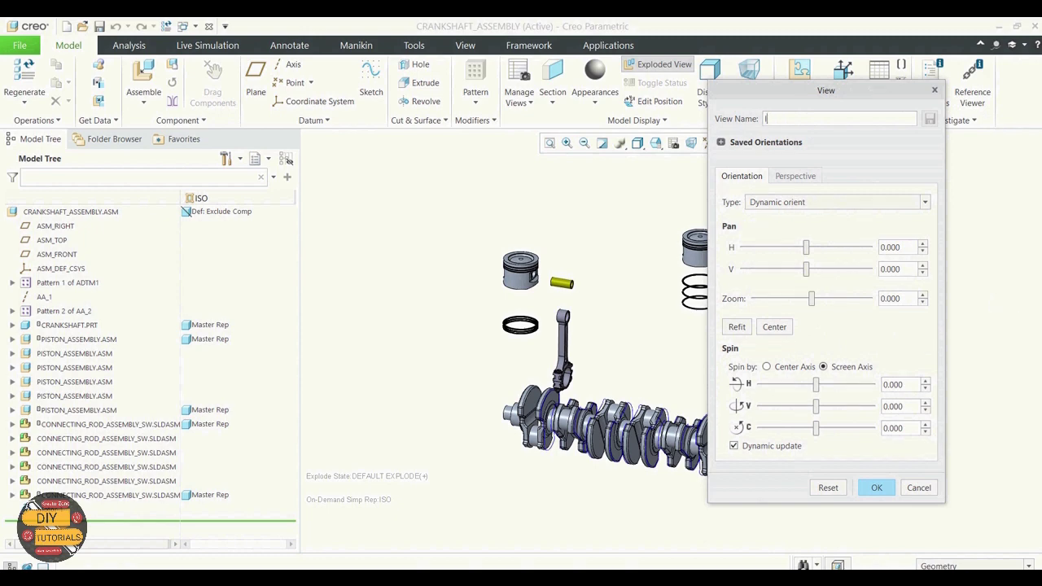
pyautogui.write('ISO_VIEW')
pyautogui.click(930, 120)
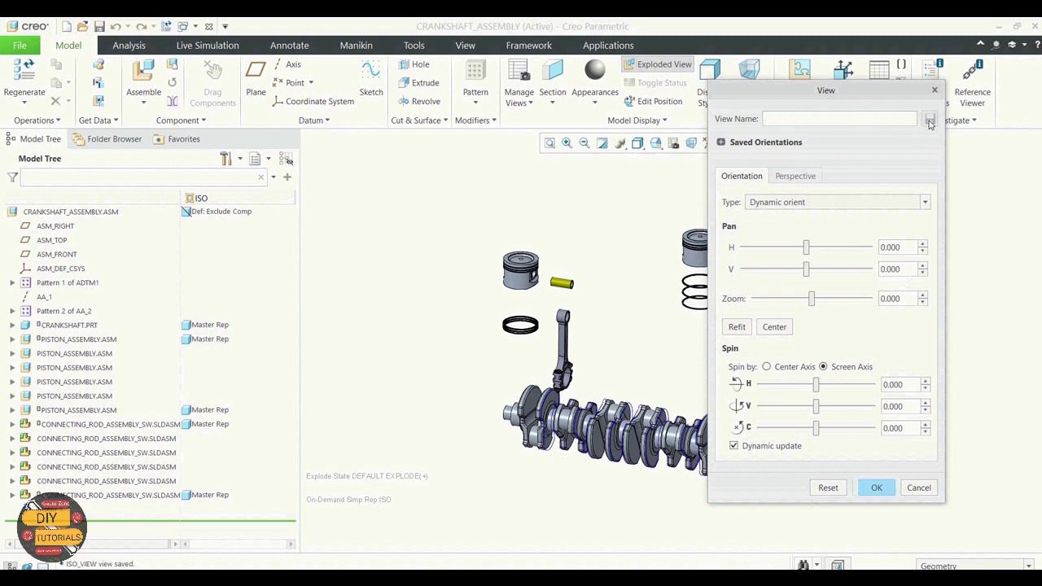
pyautogui.click(876, 488)
# - Check the saved ISO_VIEW orientation by recalling it, switching to FRONT and returning to ISO_VIEW
pyautogui.click(657, 144)
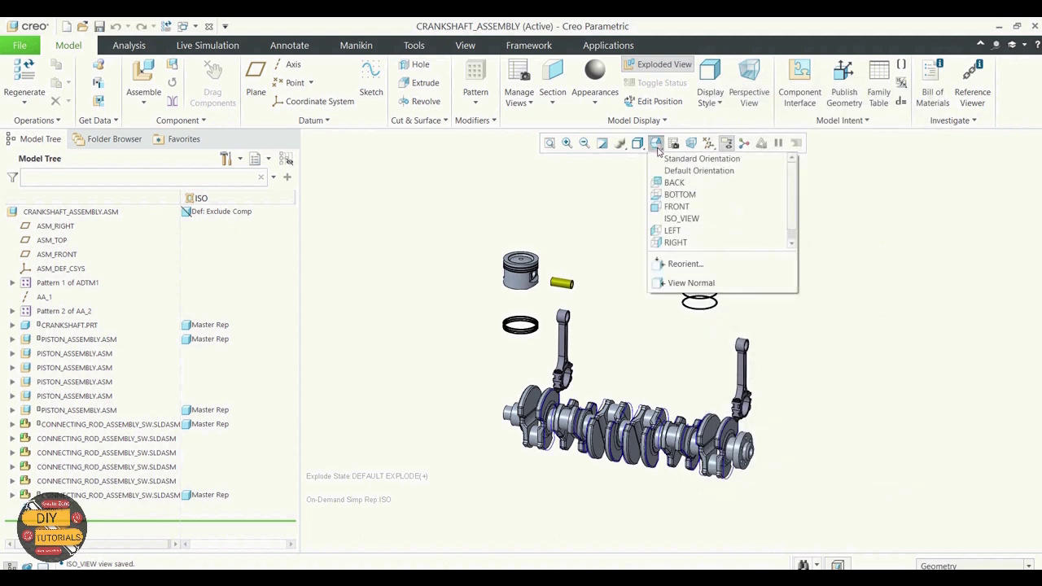
pyautogui.click(689, 217)
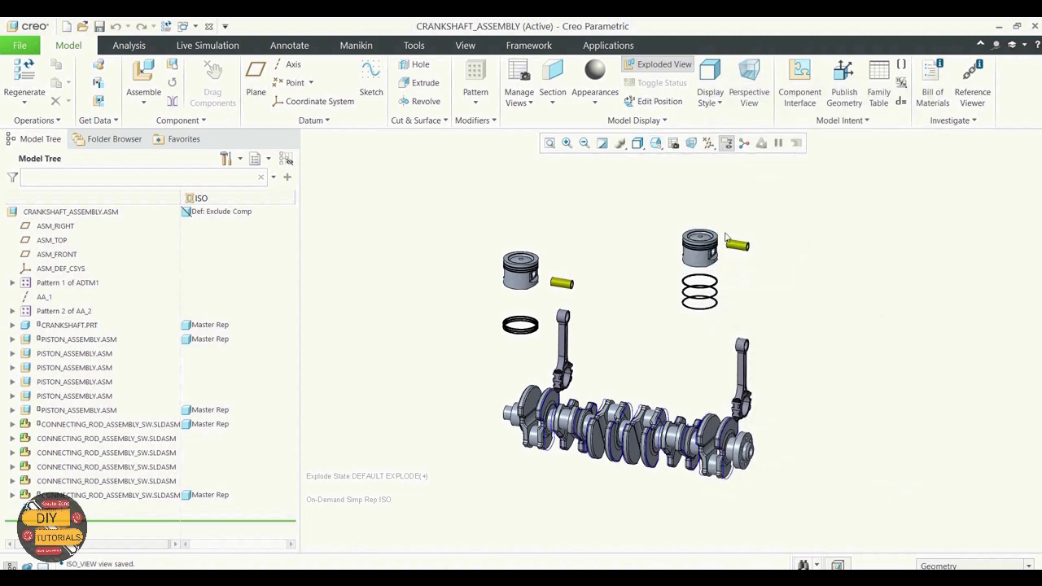
pyautogui.click(656, 143)
pyautogui.click(677, 204)
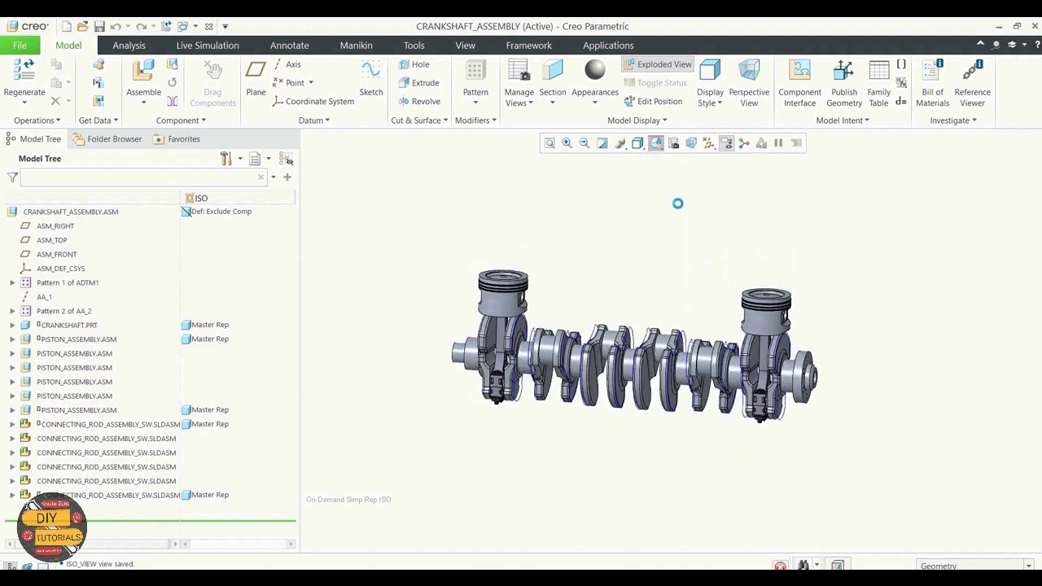
pyautogui.click(656, 144)
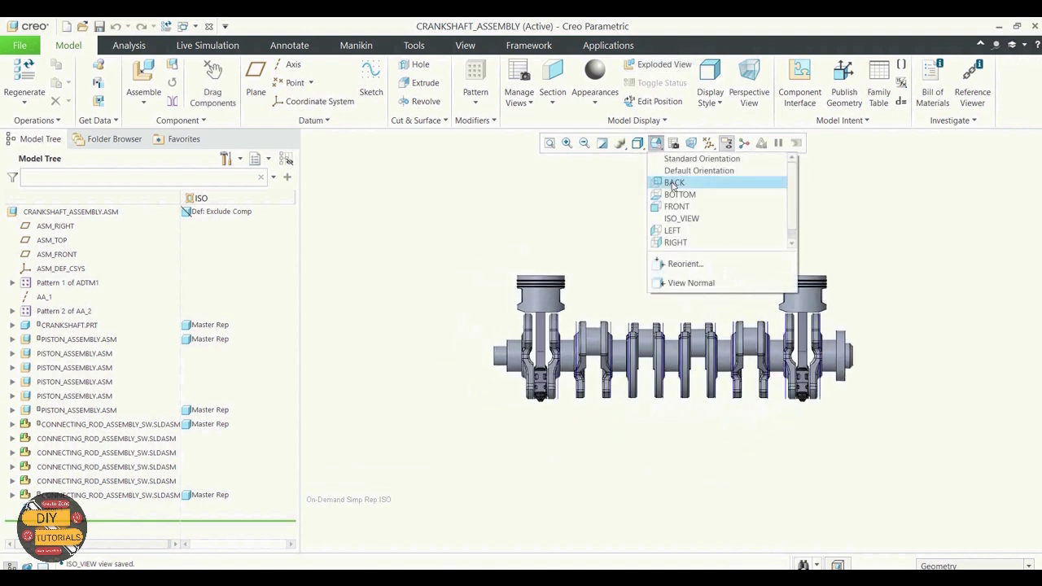
pyautogui.click(680, 218)
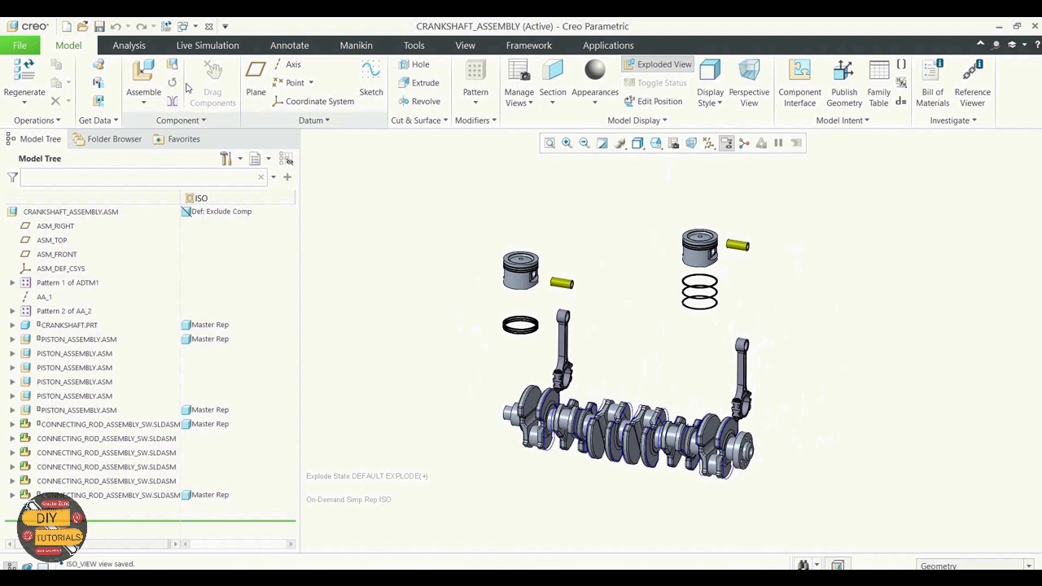
# - Switch to ASSEMBLY_DRAWING and set the general view's orientation to the saved ISO_VIEW
pyautogui.click(184, 26)
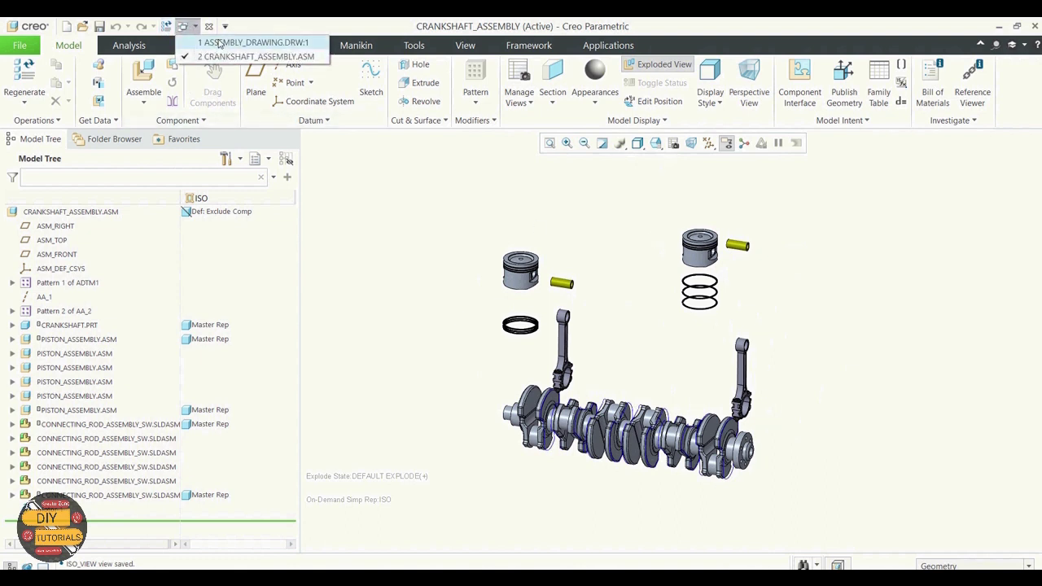
pyautogui.click(244, 43)
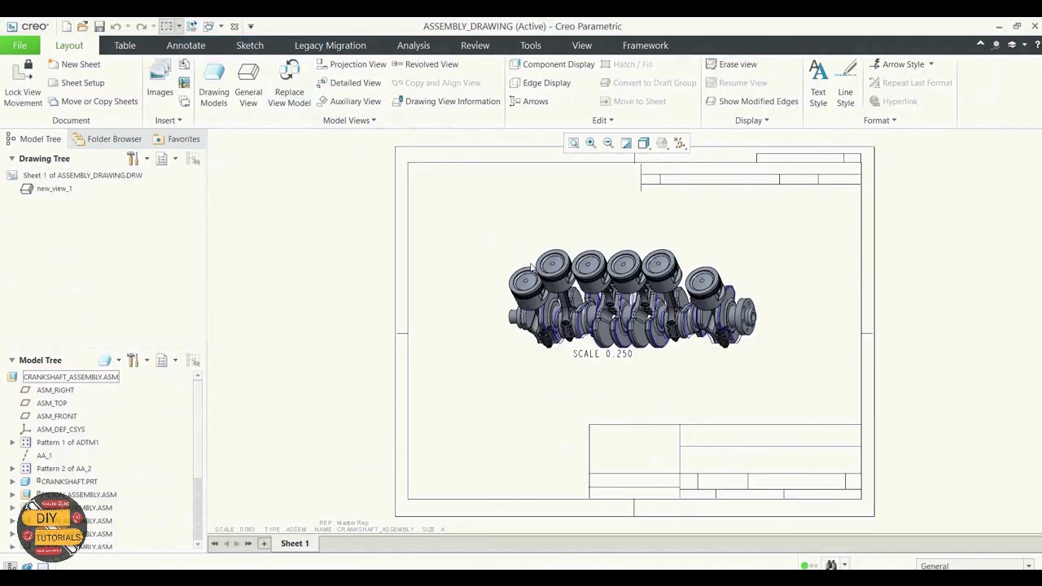
pyautogui.doubleClick(594, 291)
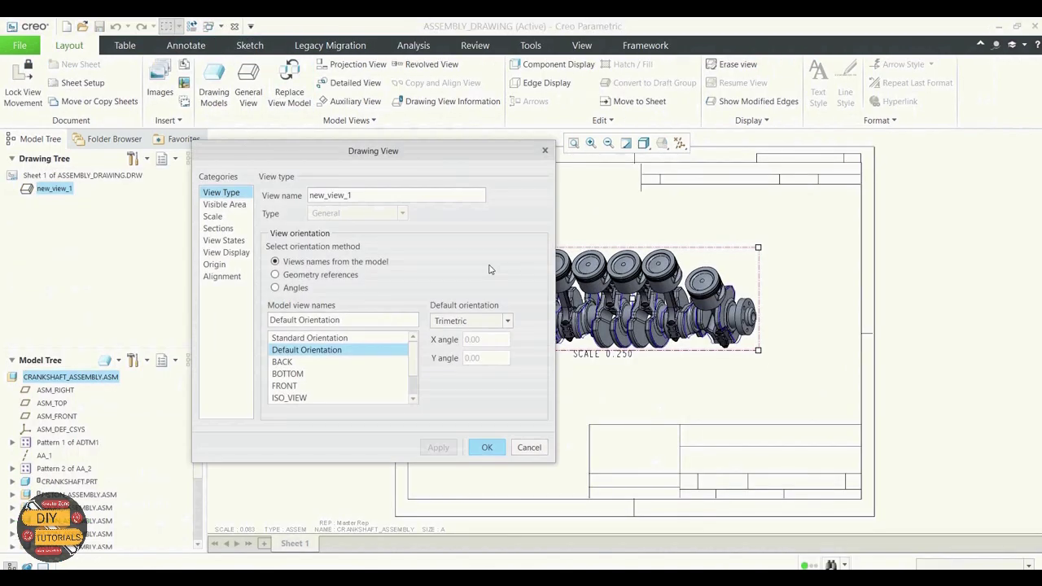
pyautogui.click(289, 398)
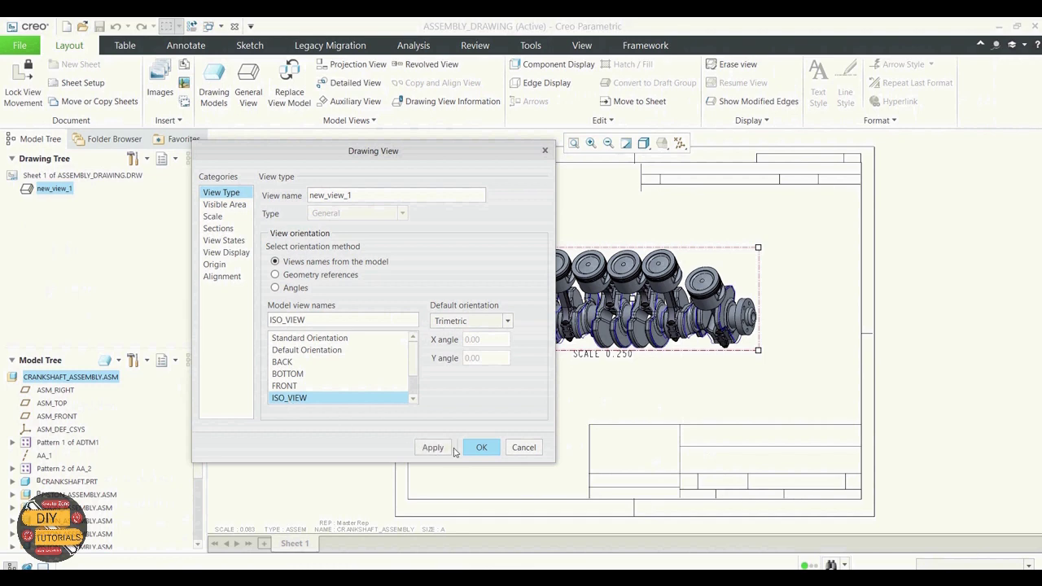
pyautogui.click(440, 447)
pyautogui.click(483, 448)
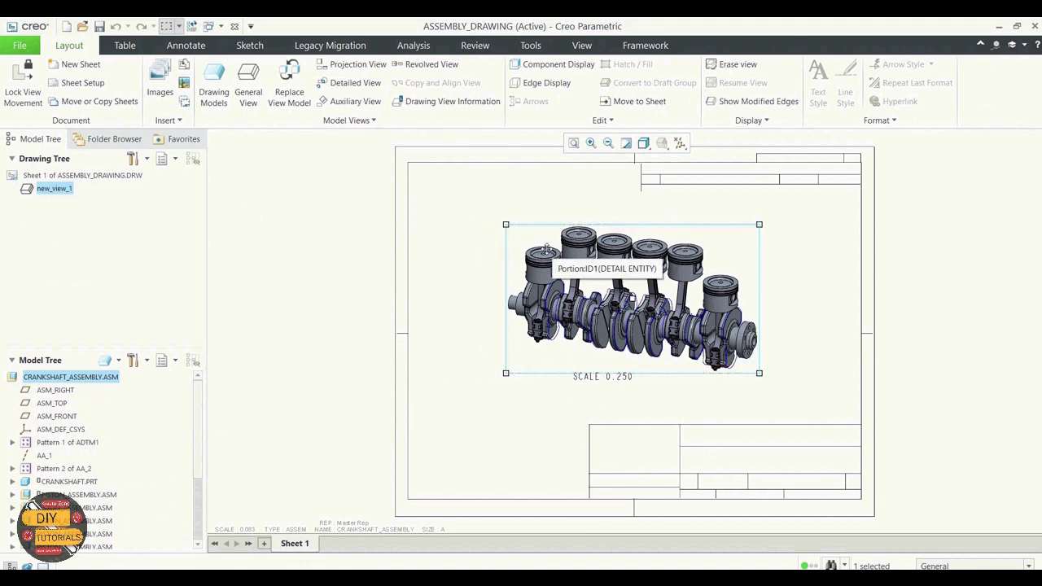
# - Set the general view's simplified representation to ISO in its view states and accept the change
pyautogui.click(474, 268)
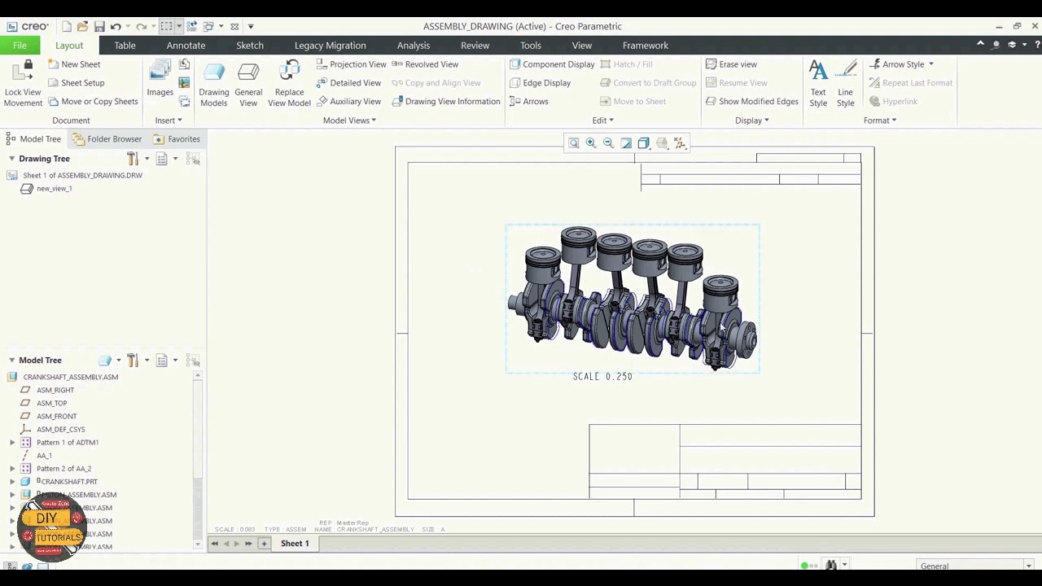
pyautogui.doubleClick(618, 265)
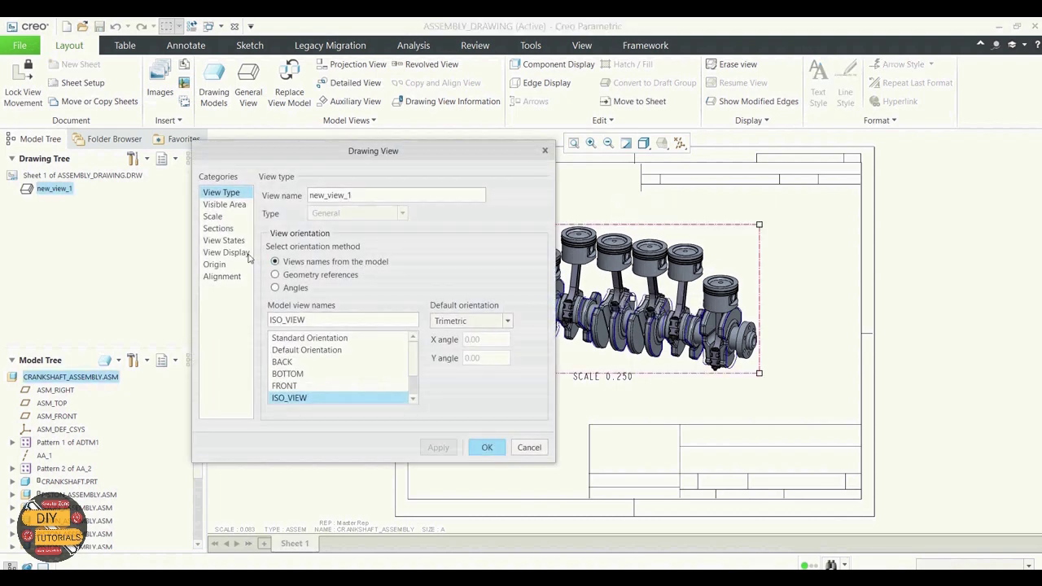
pyautogui.click(218, 241)
pyautogui.click(471, 348)
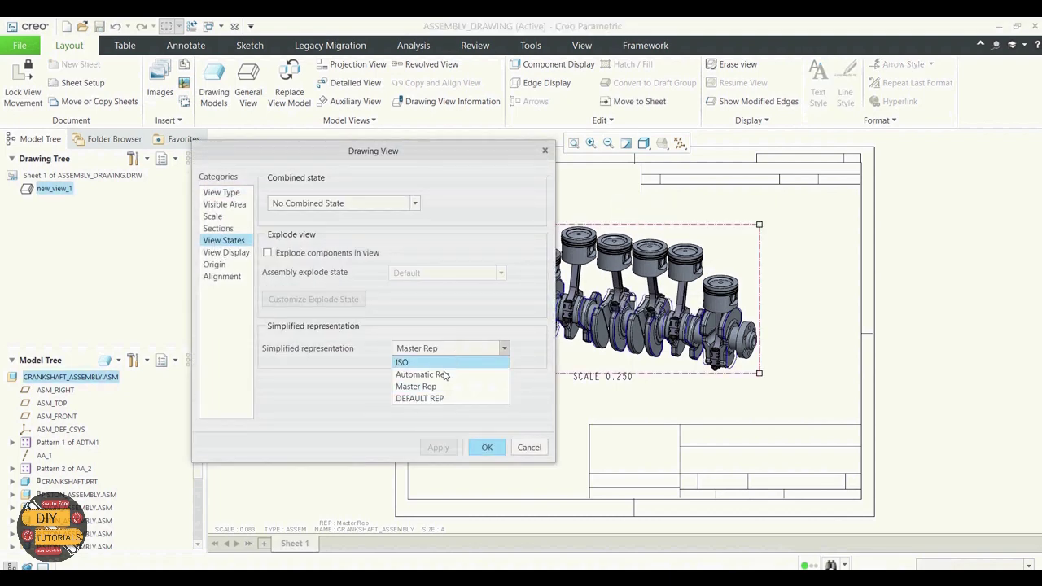
pyautogui.click(434, 363)
pyautogui.click(432, 447)
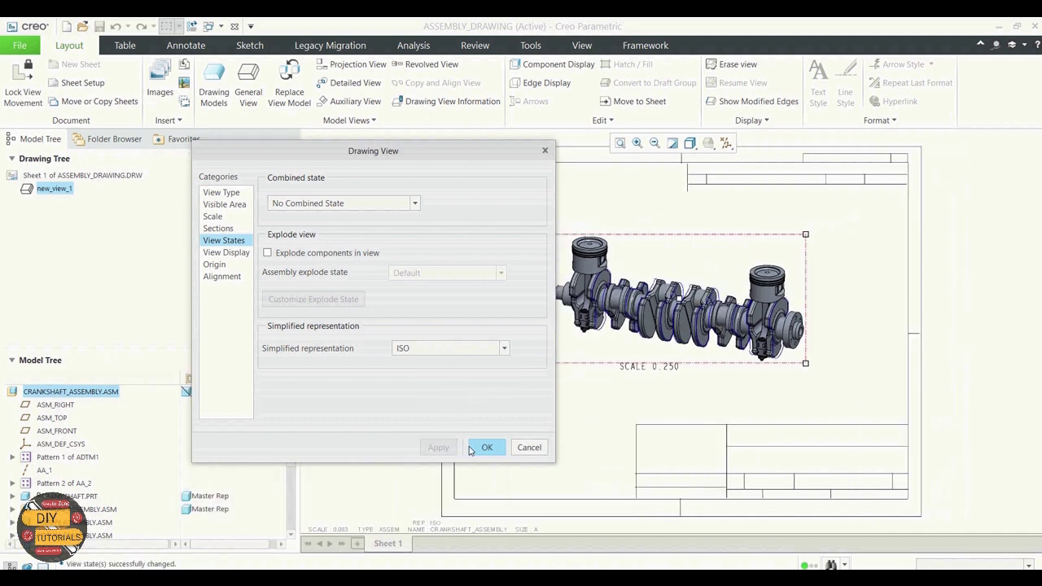
pyautogui.click(482, 447)
pyautogui.click(497, 337)
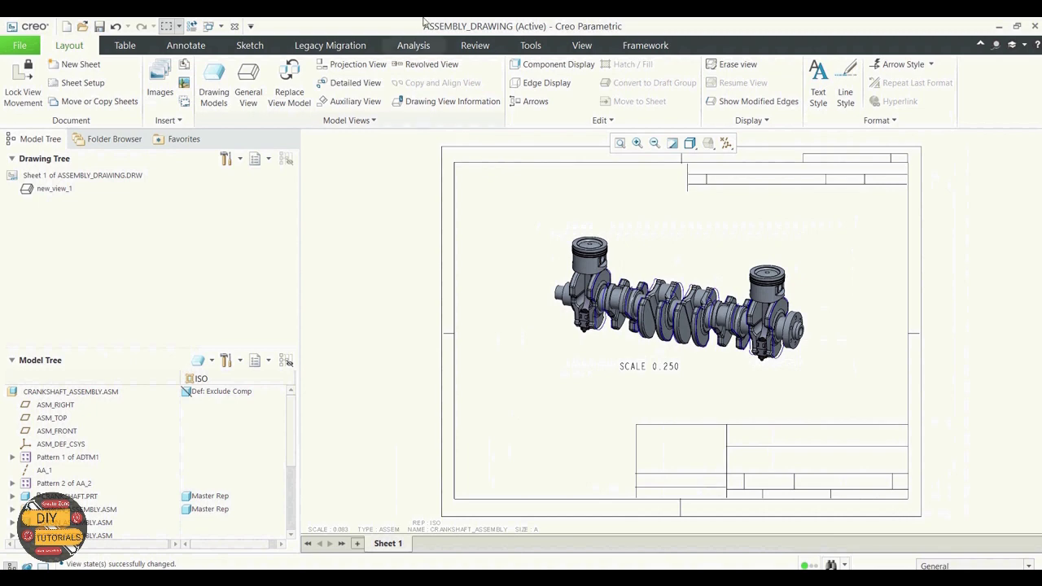
# - Explode the components in the general view using the Default assembly explode state
pyautogui.doubleClick(662, 259)
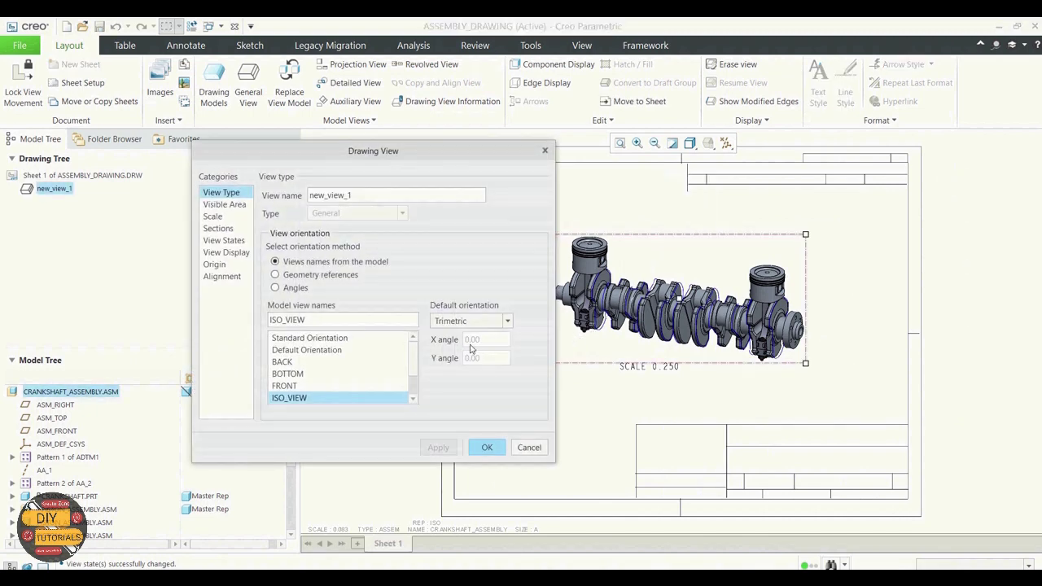
pyautogui.scroll(-2, 411, 352)
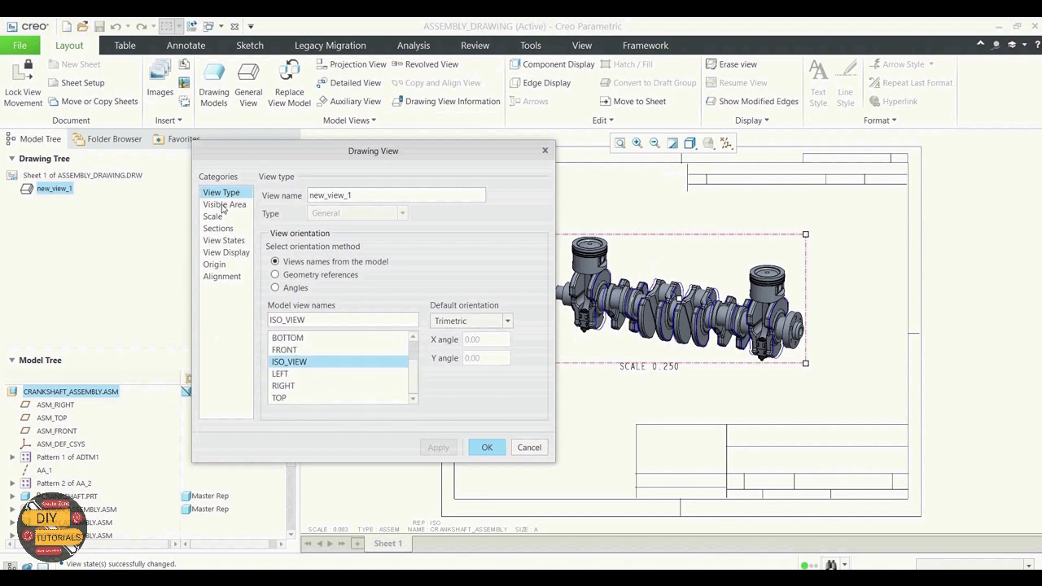
pyautogui.click(223, 240)
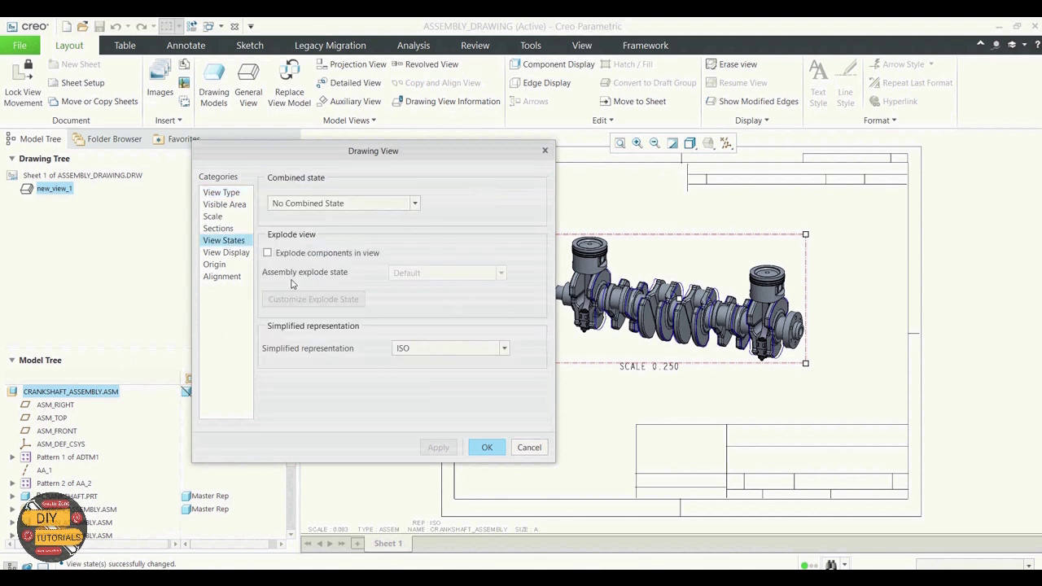
pyautogui.click(267, 253)
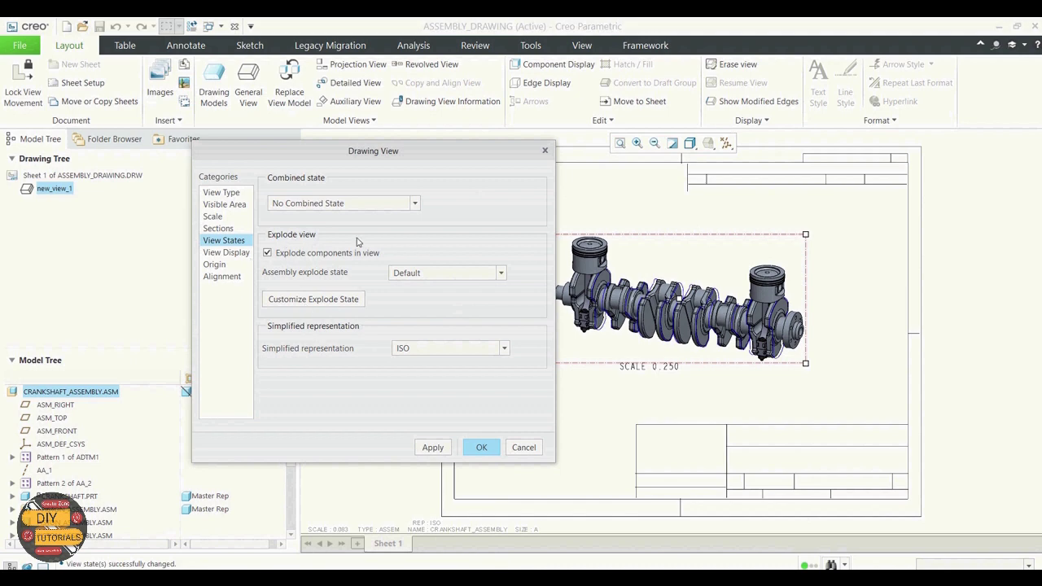
pyautogui.click(429, 446)
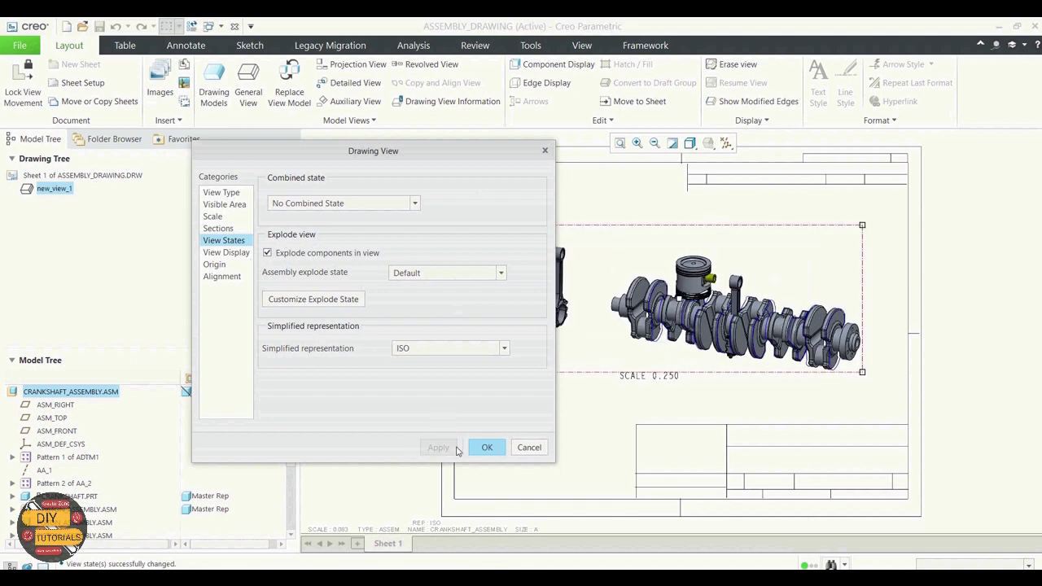
pyautogui.click(478, 449)
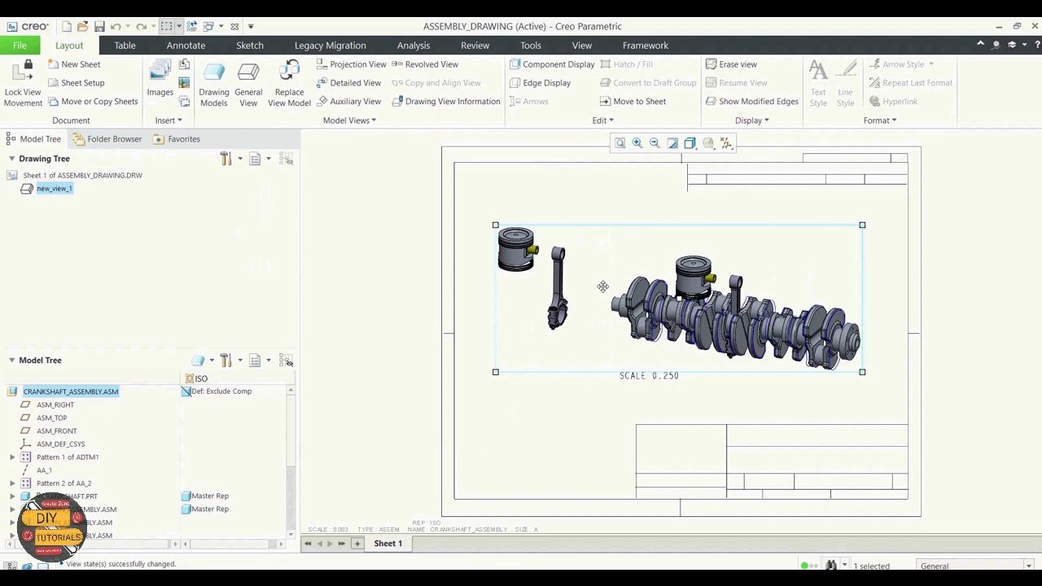
# - Turn off the exploded display of components in the general view, keeping the ISO simplified representation
pyautogui.doubleClick(602, 287)
pyautogui.click(224, 241)
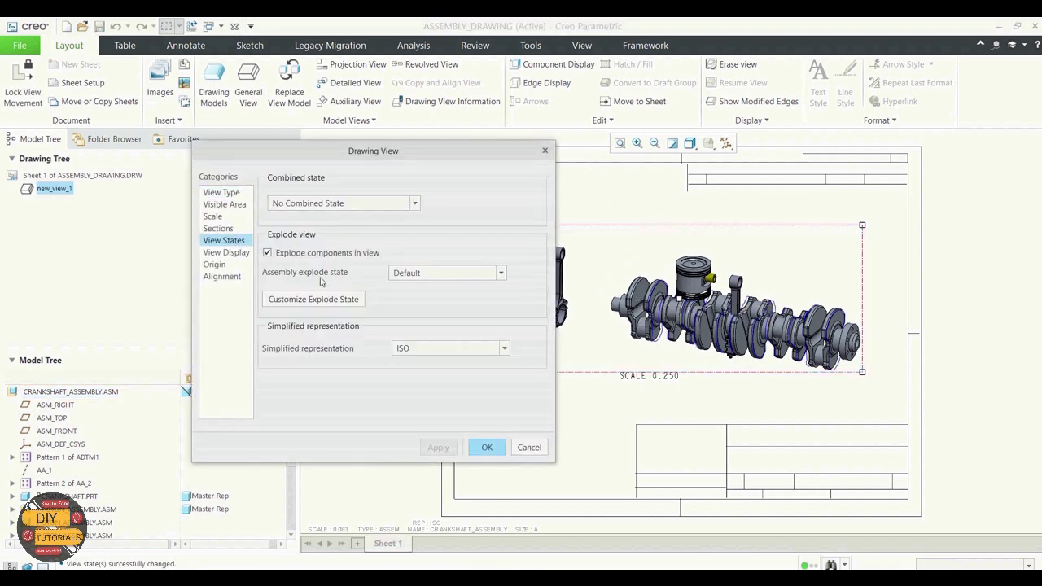
pyautogui.click(420, 278)
pyautogui.click(420, 278)
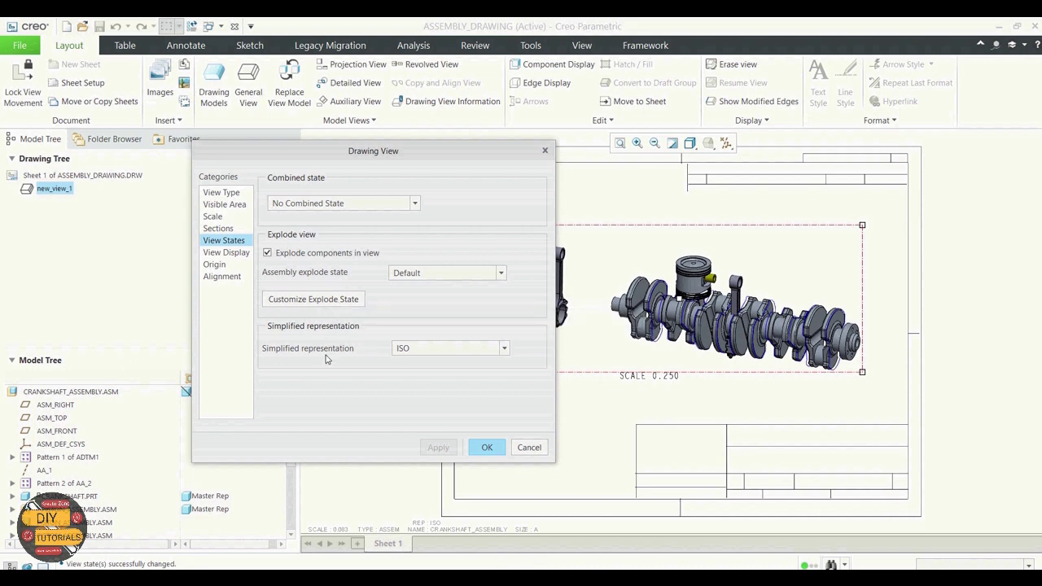
pyautogui.click(267, 253)
pyautogui.click(437, 446)
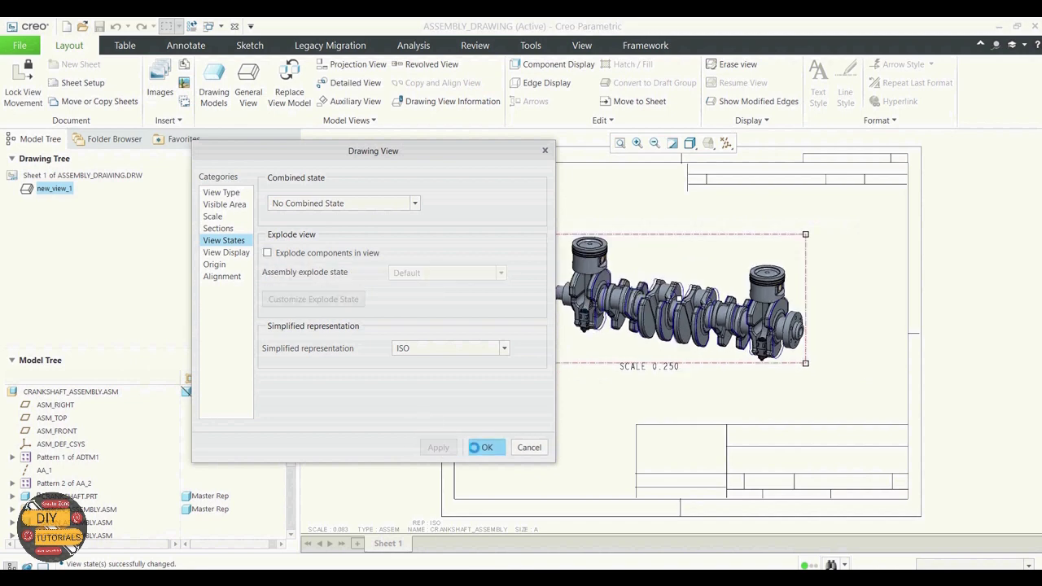
pyautogui.click(480, 447)
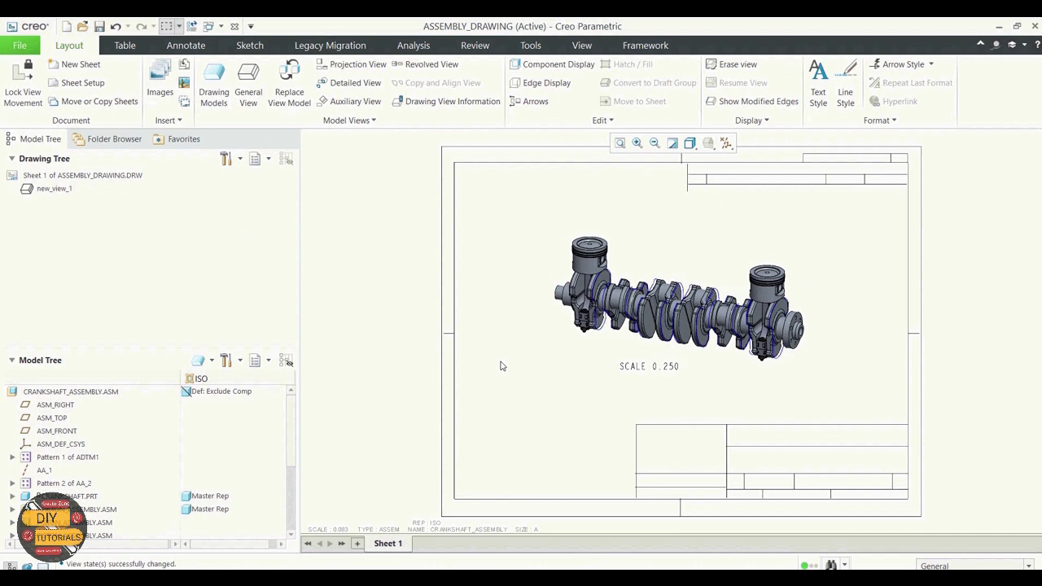
# - Insert the bom_description_down.tbl table from the Assembly folder of the system tables, just below the crankshaft view
pyautogui.click(124, 45)
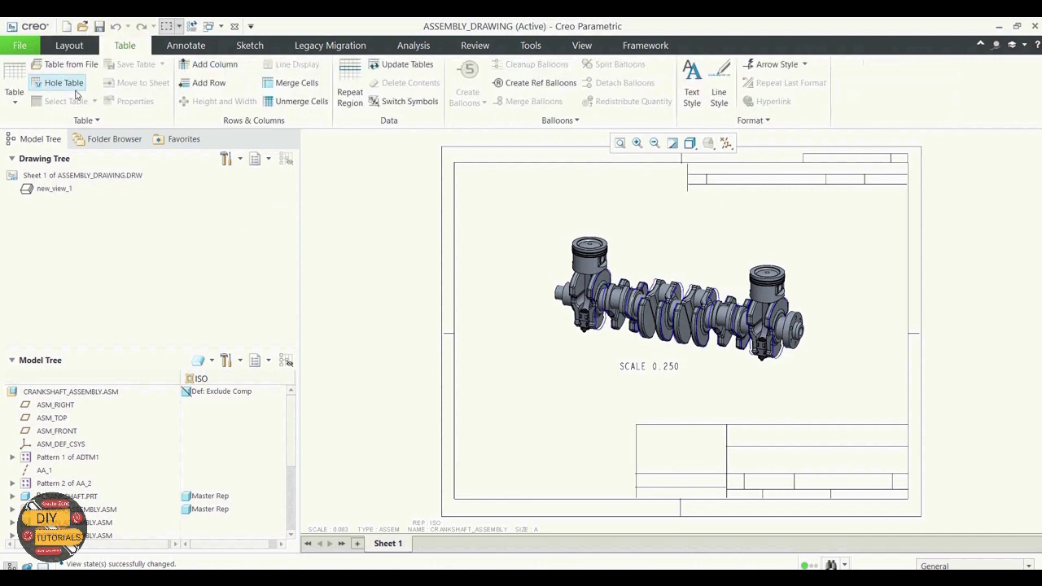
pyautogui.click(72, 64)
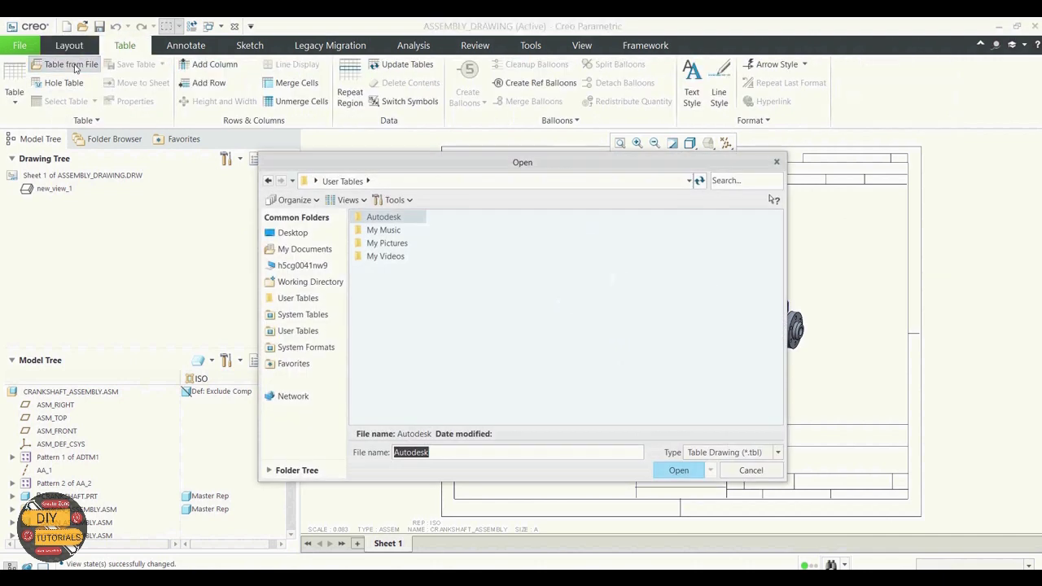
pyautogui.click(318, 319)
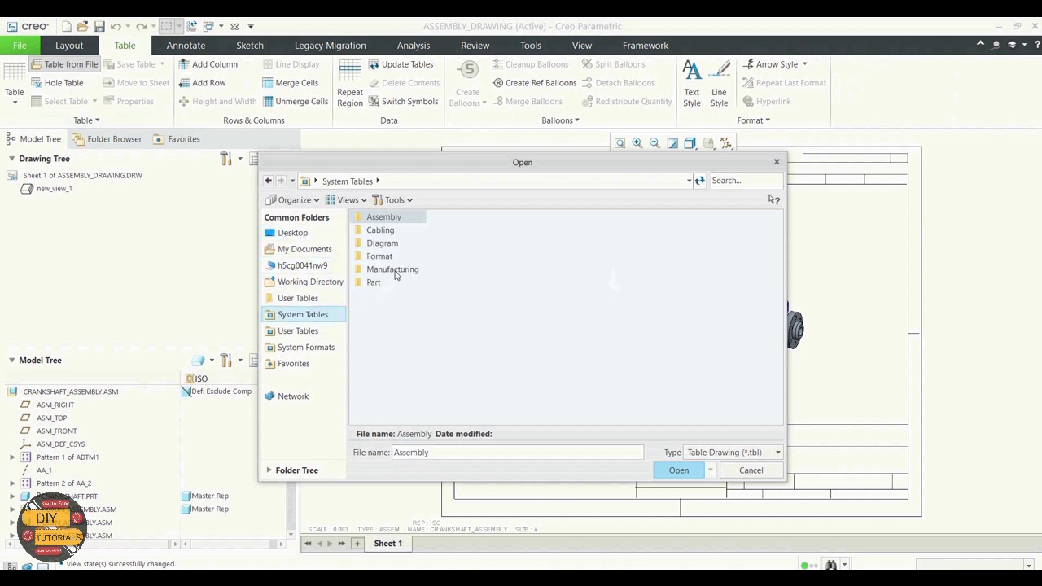
pyautogui.doubleClick(395, 220)
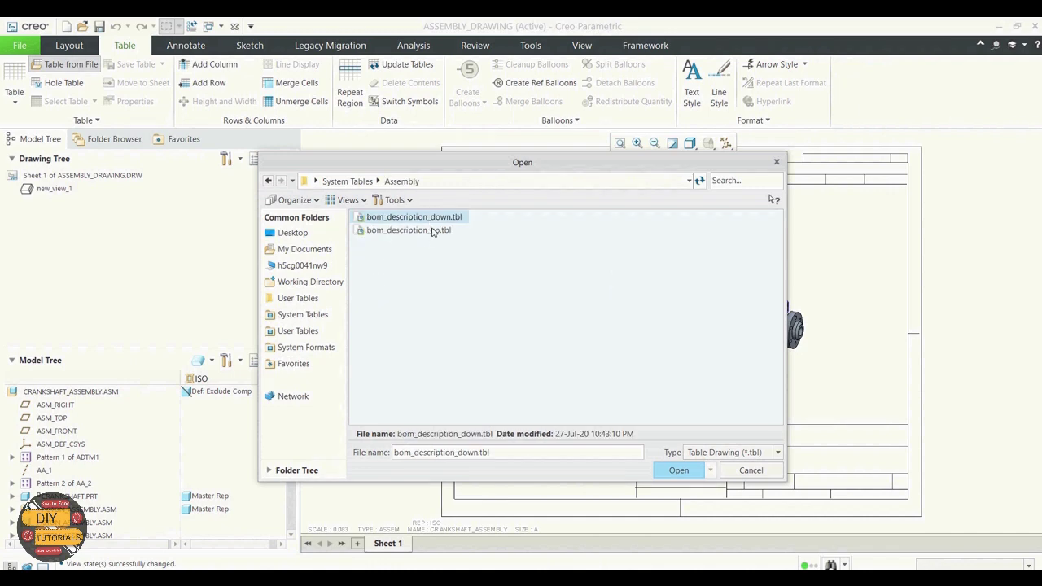
pyautogui.click(679, 470)
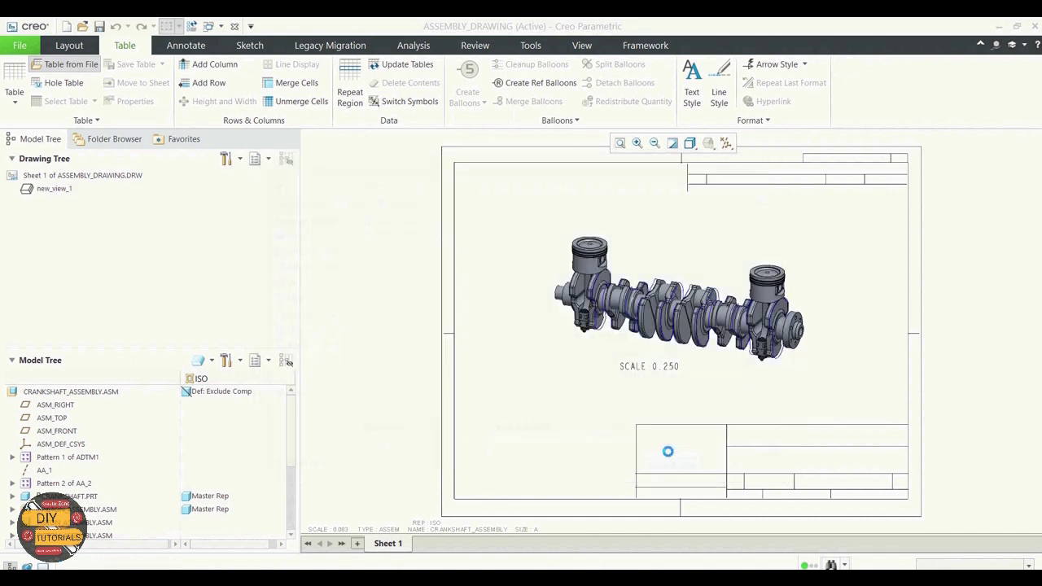
pyautogui.click(499, 366)
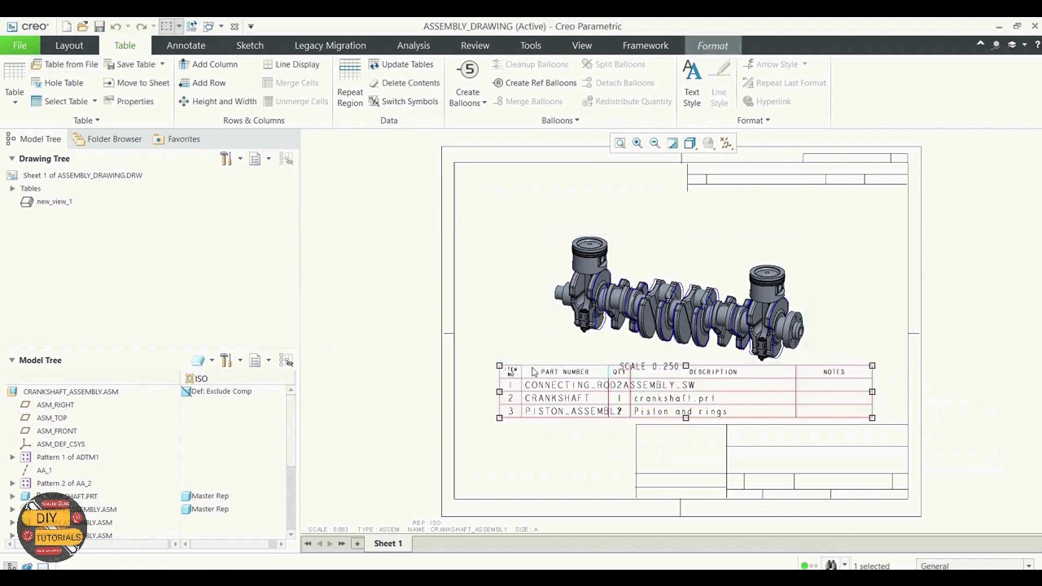
pyautogui.click(507, 453)
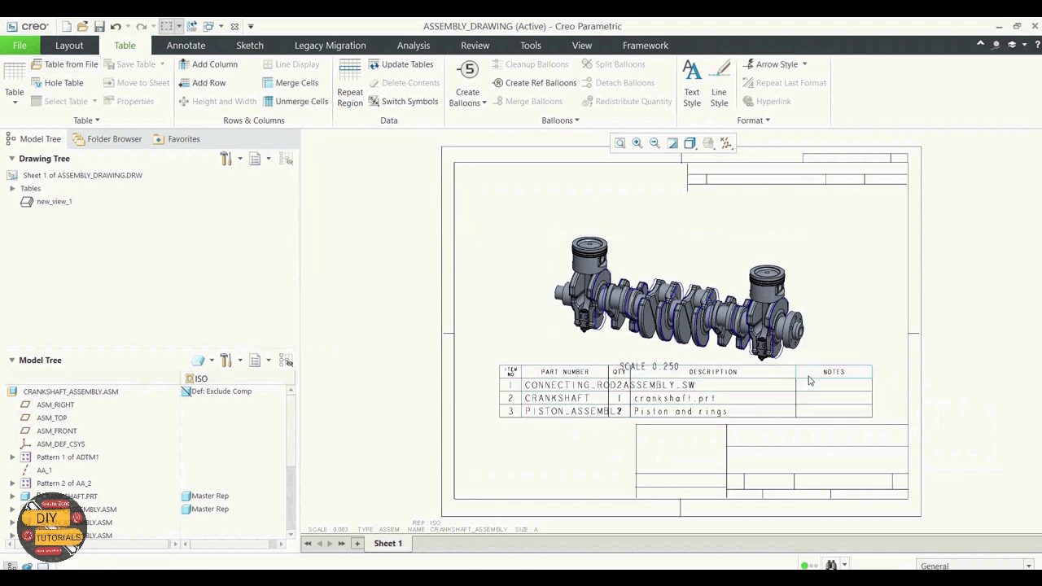
# - Move the general view's scale note off the BOM table to above the middle of the crankshaft
pyautogui.scroll(2, 665, 371)
pyautogui.scroll(-4, 769, 368)
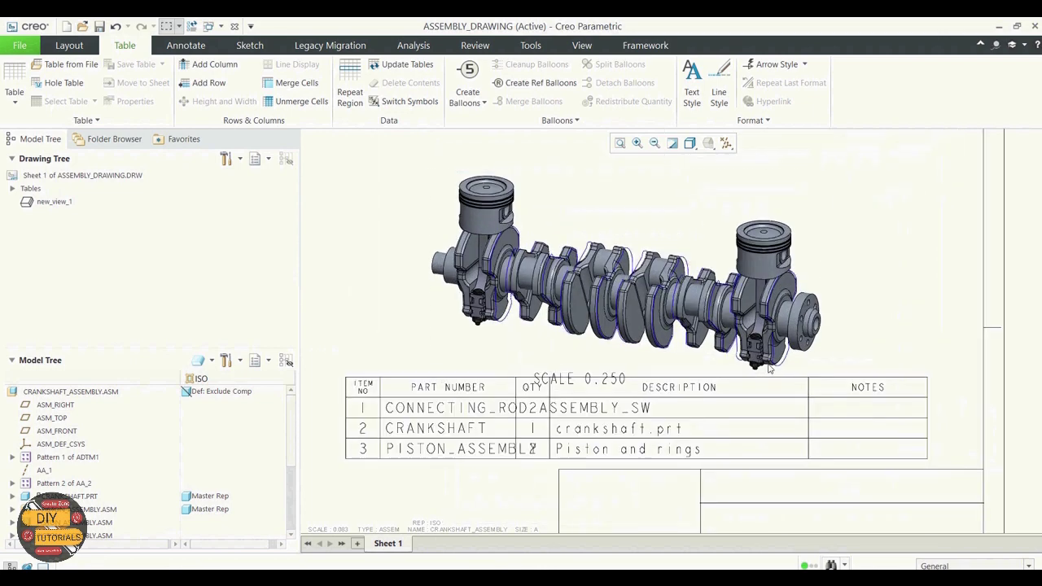
pyautogui.click(584, 384)
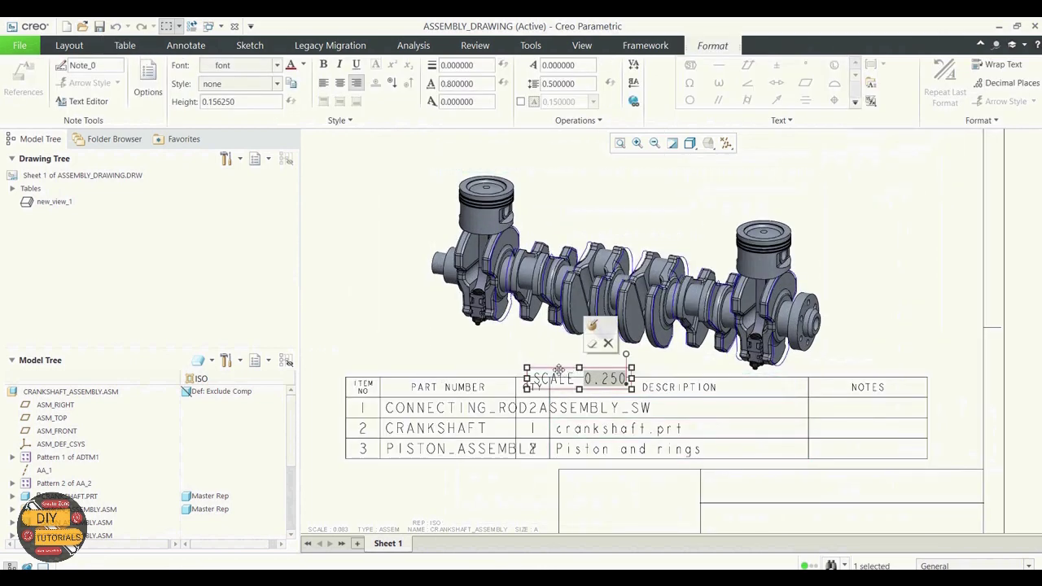
pyautogui.moveTo(560, 373)
pyautogui.mouseDown()
pyautogui.moveTo(490, 326)
pyautogui.moveTo(586, 326)
pyautogui.moveTo(598, 179)
pyautogui.mouseUp()
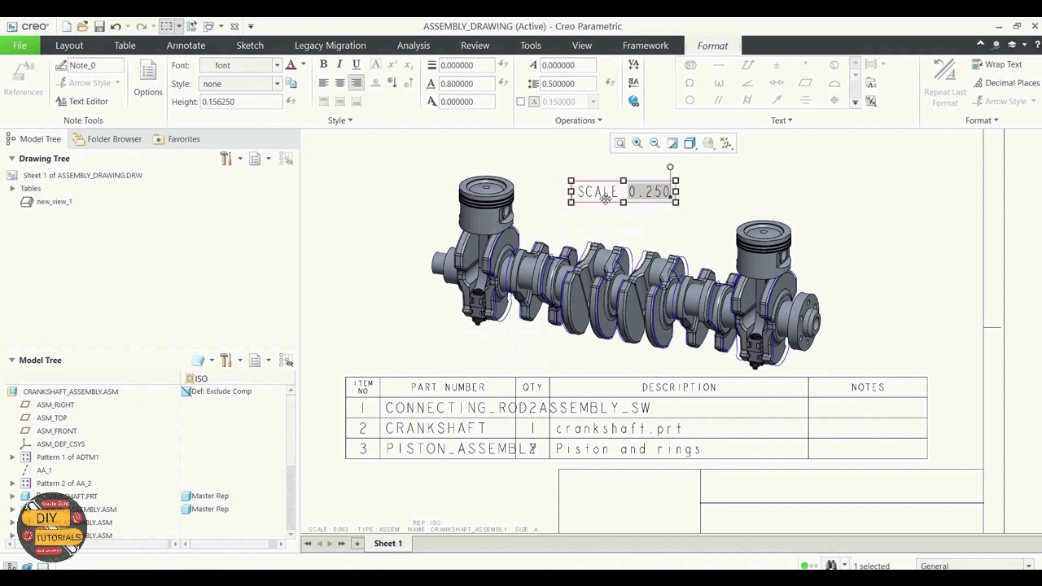
pyautogui.click(385, 277)
# - Set the width of the BOM table's PART NUMBER column to 5.5 drawing units
pyautogui.scroll(-2, 385, 277)
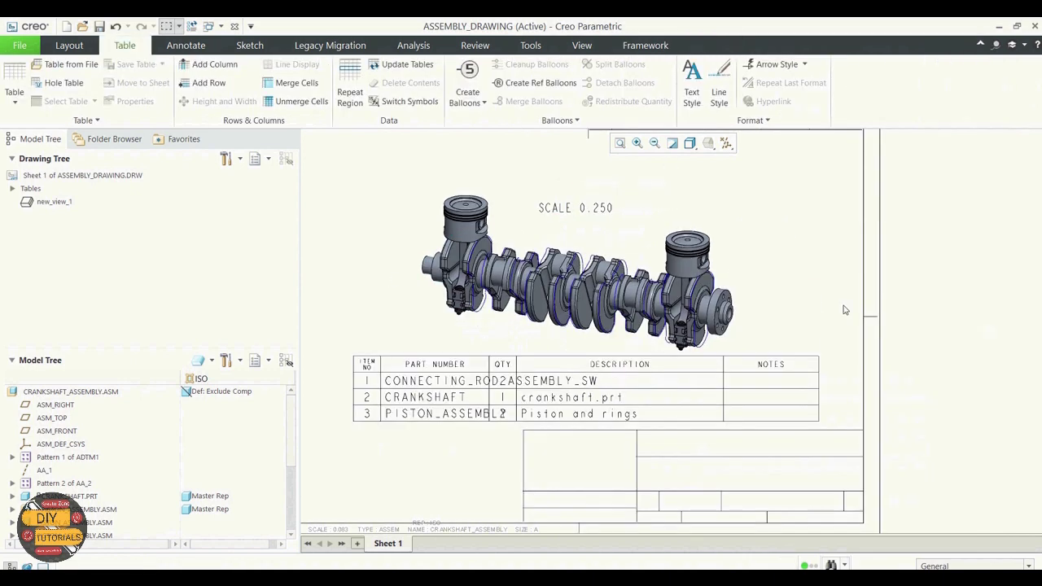
pyautogui.scroll(-1, 844, 309)
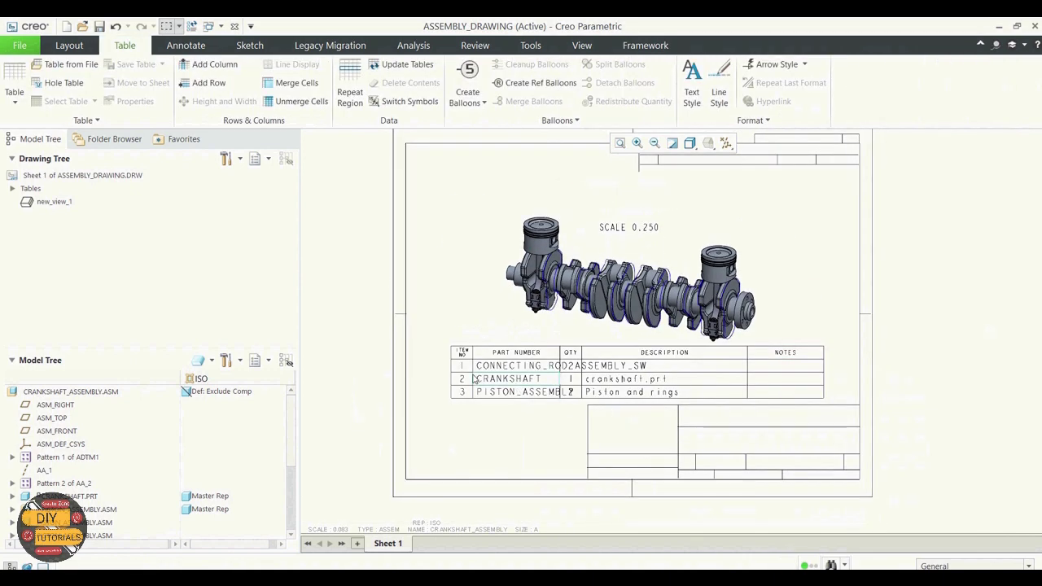
pyautogui.moveTo(469, 330); pyautogui.dragTo(563, 417)
pyautogui.click(218, 101)
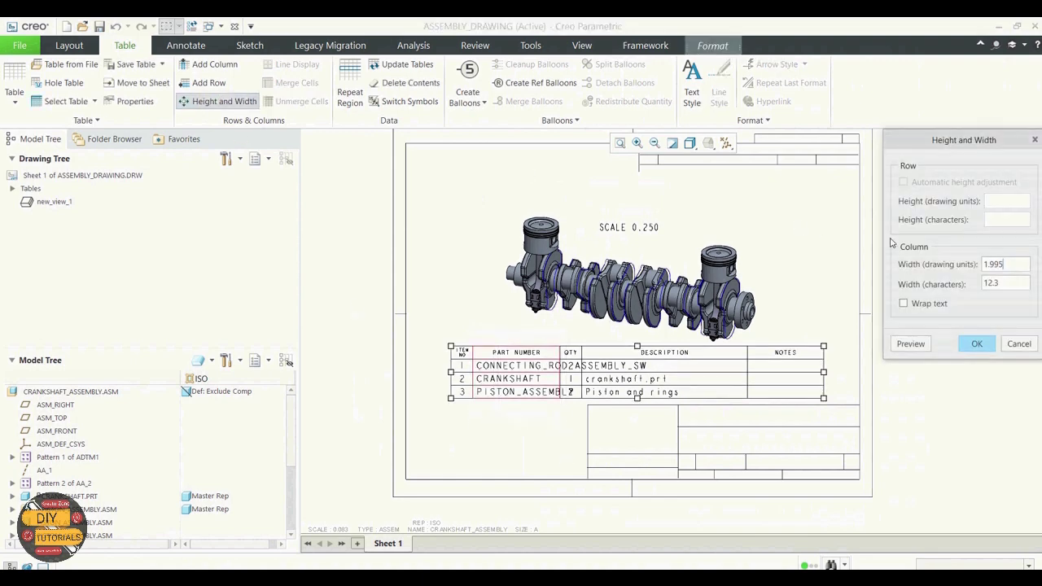
pyautogui.moveTo(1007, 265); pyautogui.dragTo(971, 265)
pyautogui.write('5.5')
pyautogui.click(911, 344)
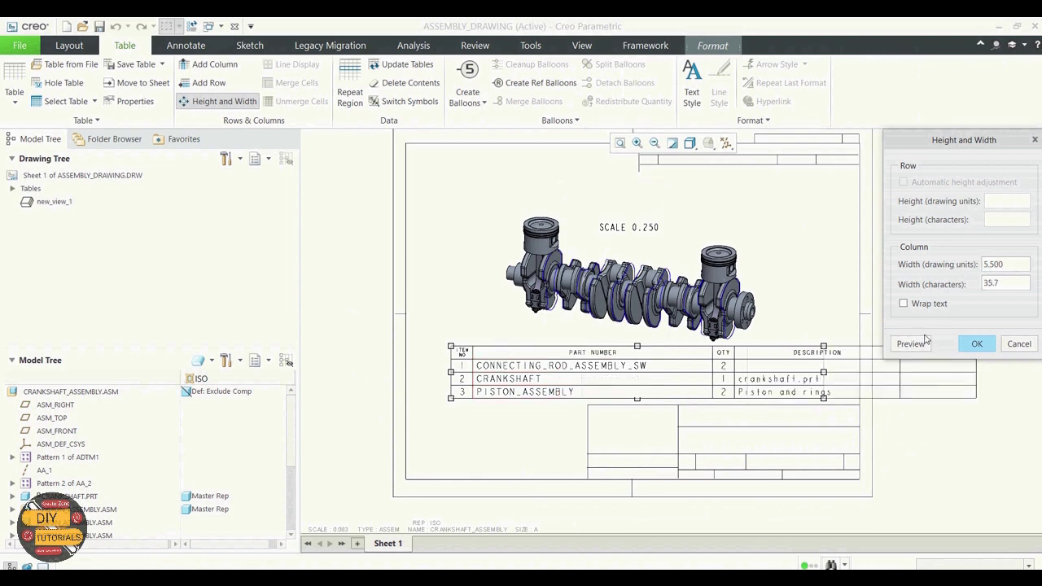
pyautogui.click(974, 343)
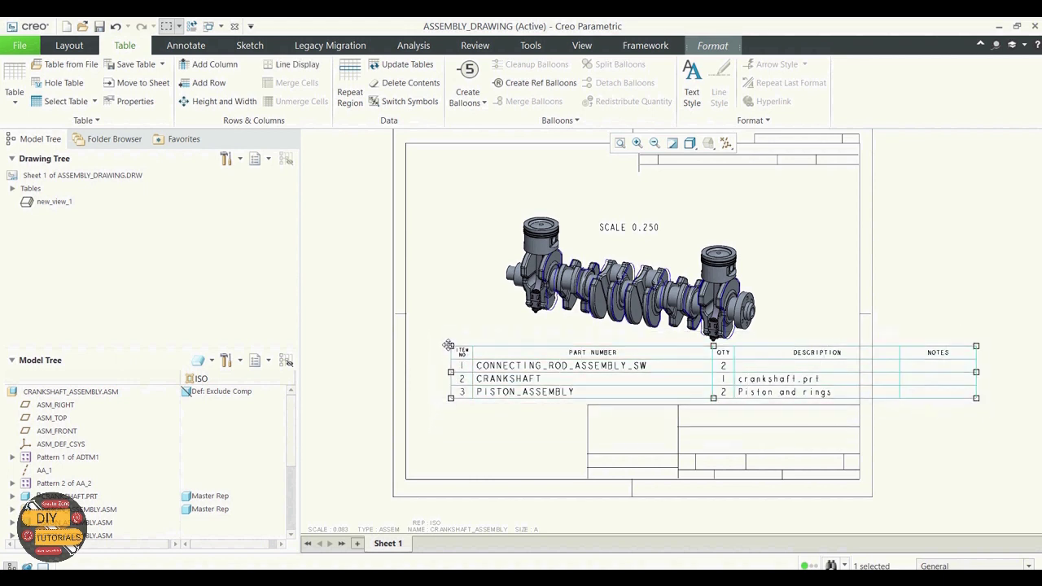
# - Move the BOM table against the sheet's left border and set its PART NUMBER column width to 3.8 drawing units, previewing 3.5 first
pyautogui.moveTo(447, 344); pyautogui.dragTo(407, 346)
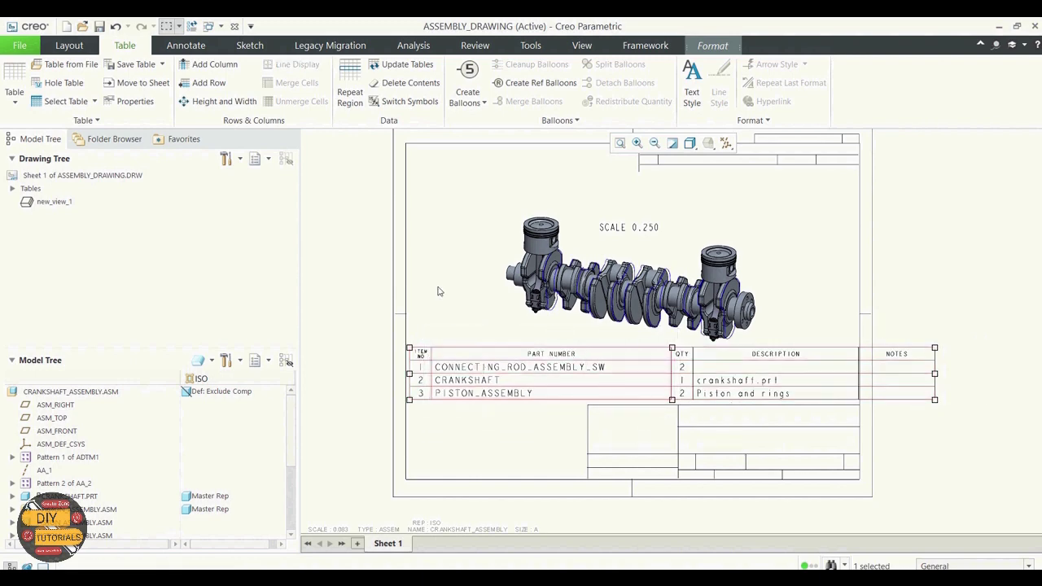
pyautogui.click(221, 103)
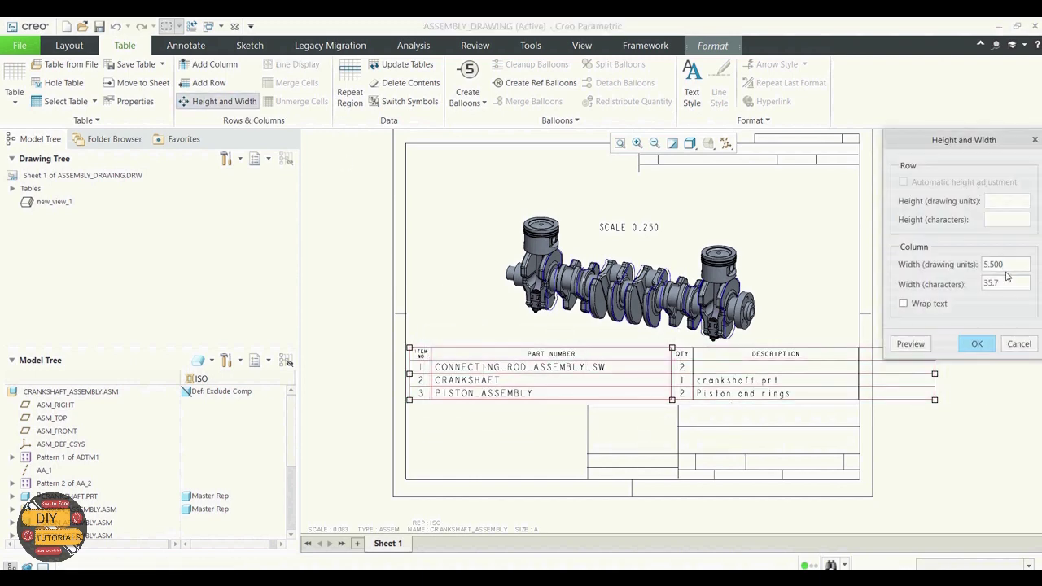
pyautogui.moveTo(1008, 264); pyautogui.dragTo(983, 264)
pyautogui.write('3.5')
pyautogui.click(917, 348)
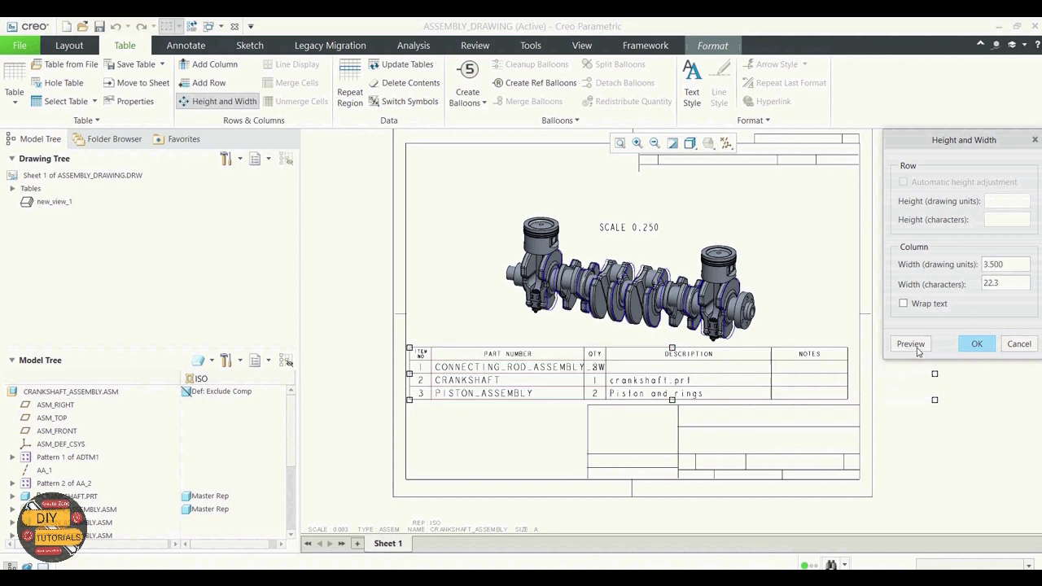
pyautogui.moveTo(1004, 264); pyautogui.dragTo(983, 264)
pyautogui.write('3.8')
pyautogui.click(913, 347)
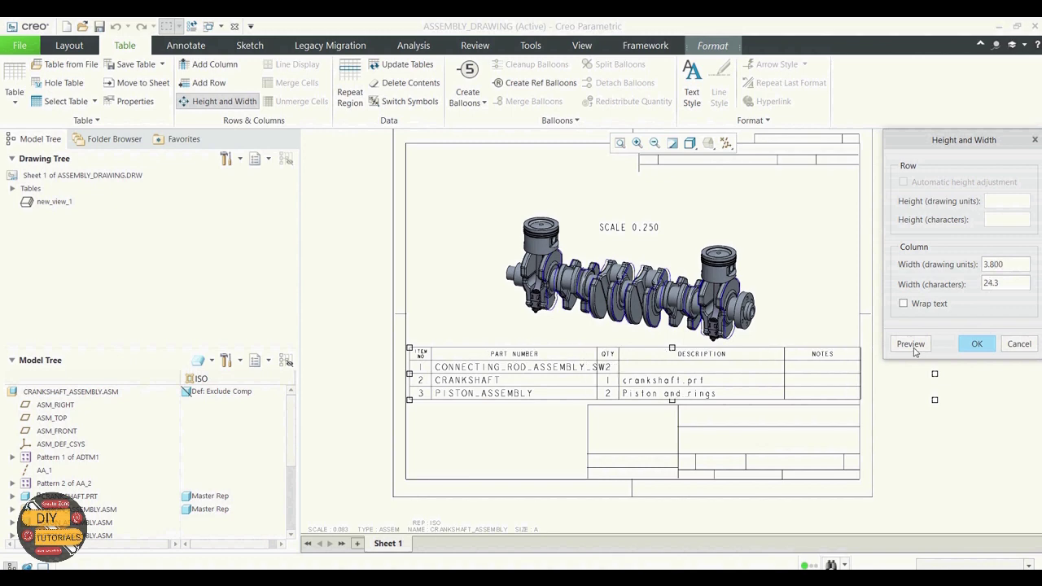
pyautogui.click(979, 344)
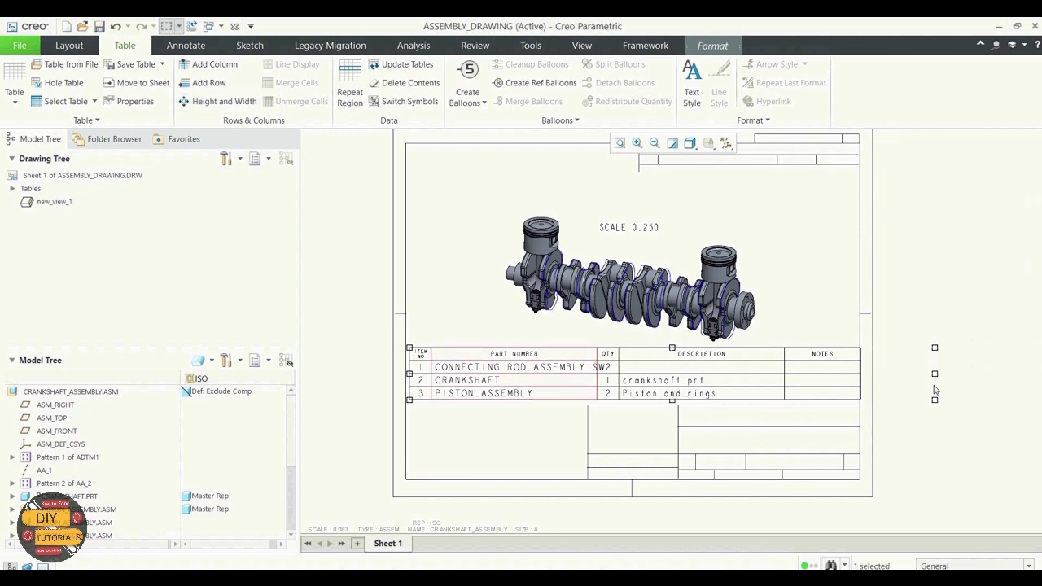
# - Turn on text wrapping for the BOM table's PART NUMBER column so the CONNECTING_ROD_ASSEMBLY_SW entry fits its cell
pyautogui.click(523, 372)
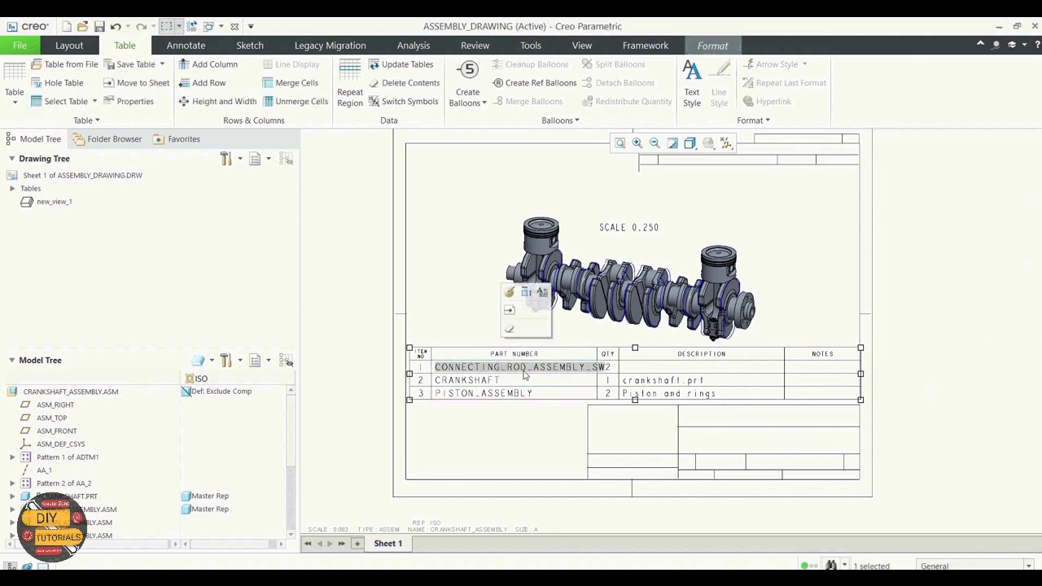
pyautogui.click(216, 100)
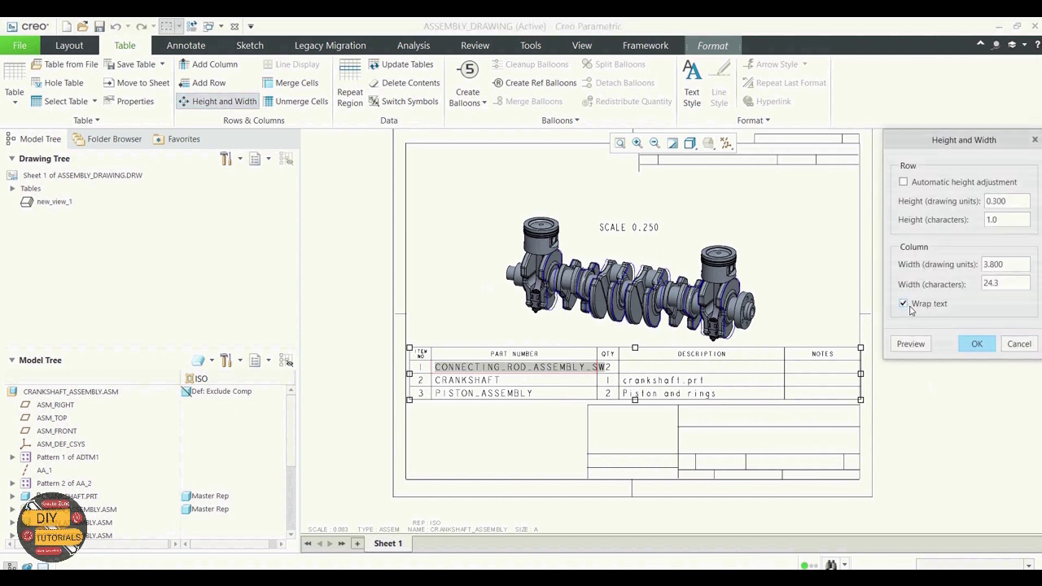
pyautogui.click(914, 345)
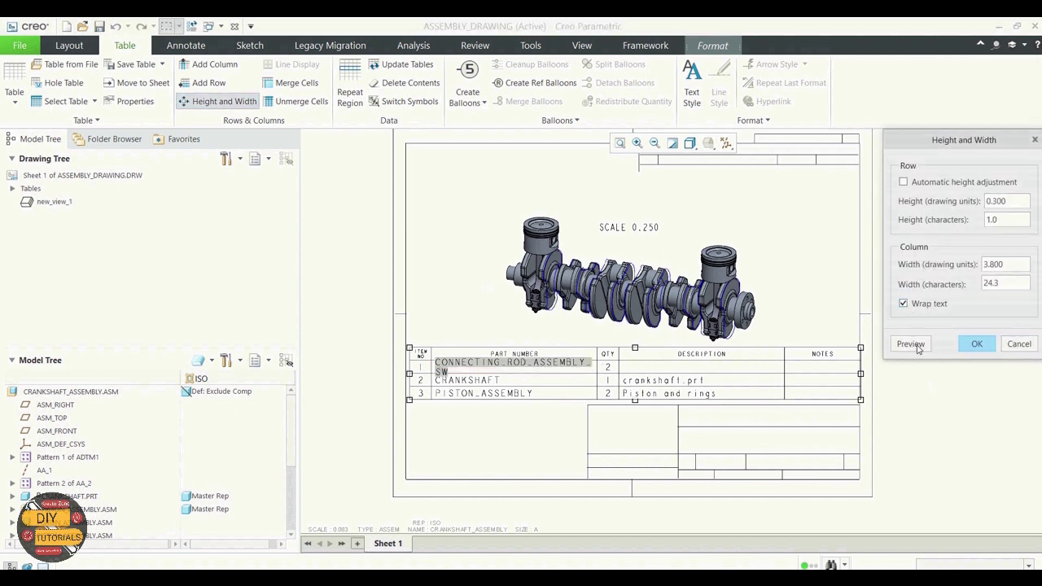
pyautogui.click(968, 345)
pyautogui.click(546, 423)
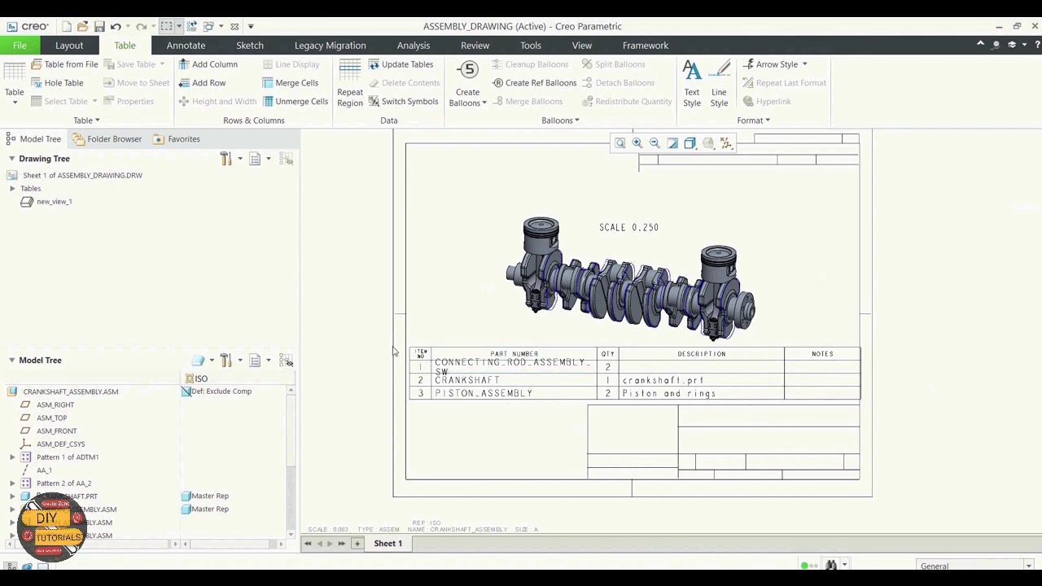
# - Set the height of the BOM table's component rows to 2 characters
pyautogui.moveTo(404, 359); pyautogui.dragTo(879, 390)
pyautogui.click(232, 101)
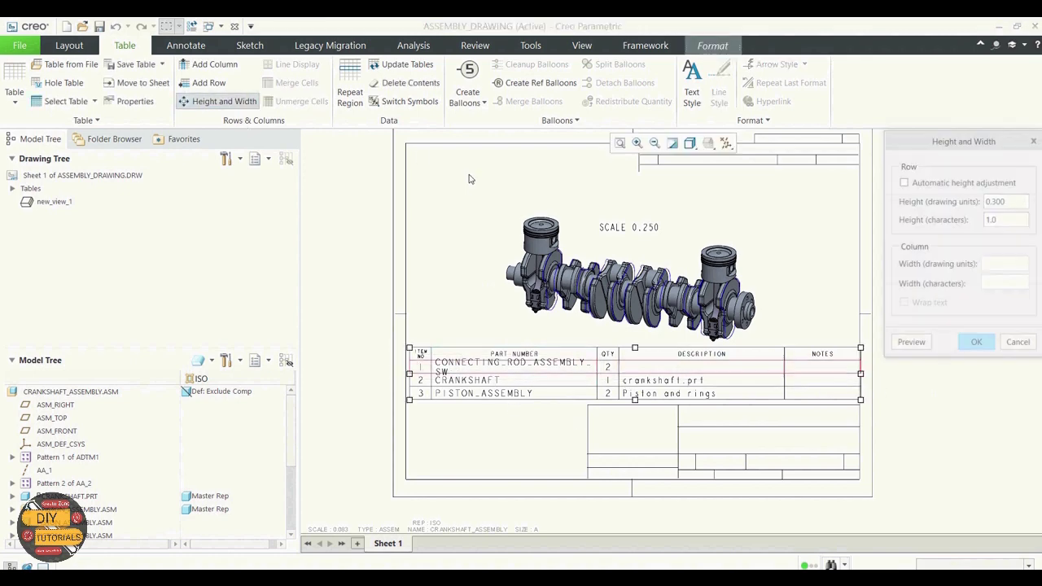
pyautogui.moveTo(997, 222); pyautogui.dragTo(987, 220)
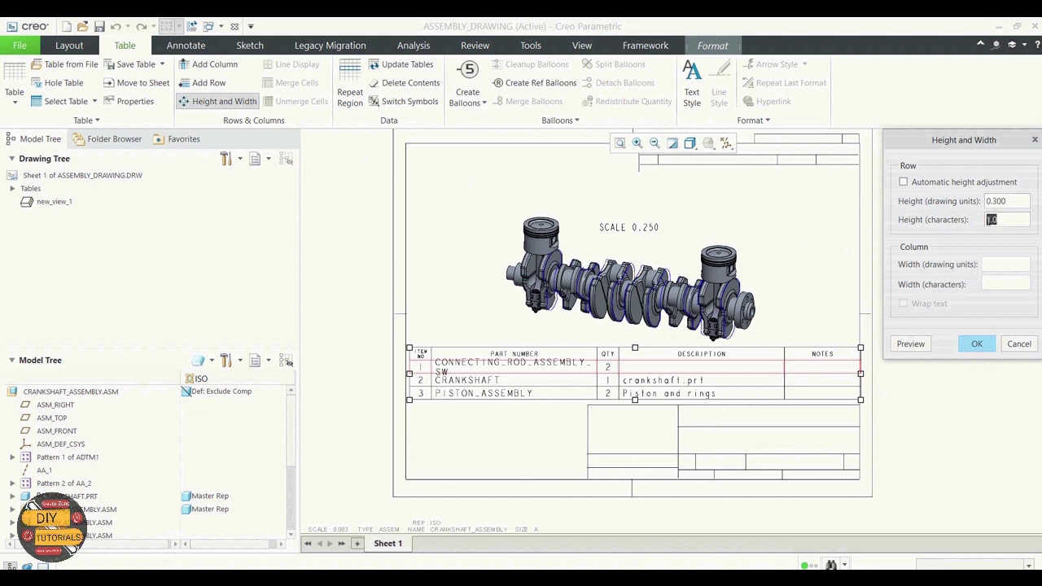
pyautogui.write('2')
pyautogui.click(918, 351)
pyautogui.click(962, 348)
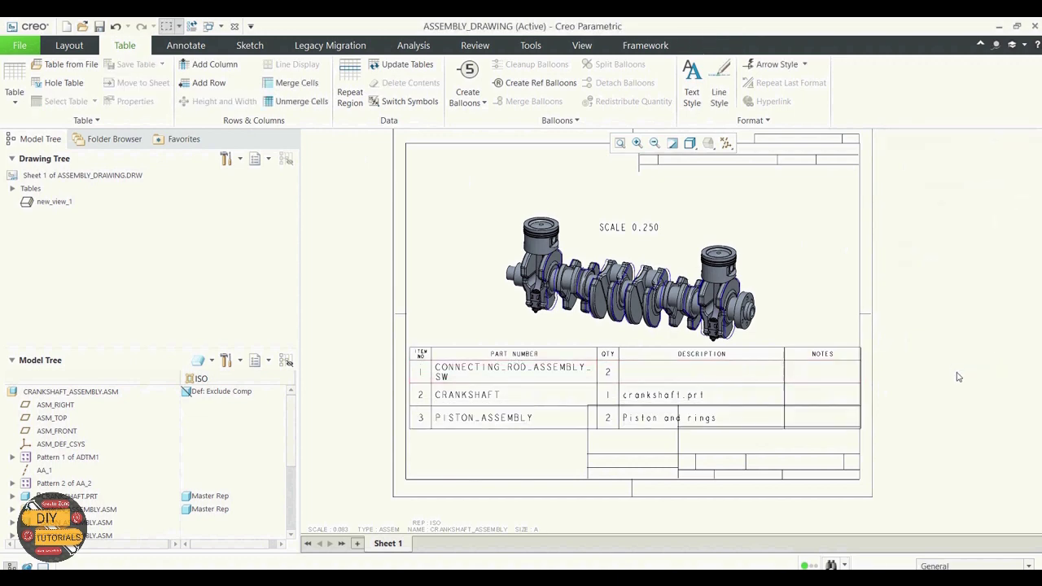
# - Move the crankshaft view slightly up the sheet and shift the BOM table up, clear of the title block and against the left border
pyautogui.click(663, 262)
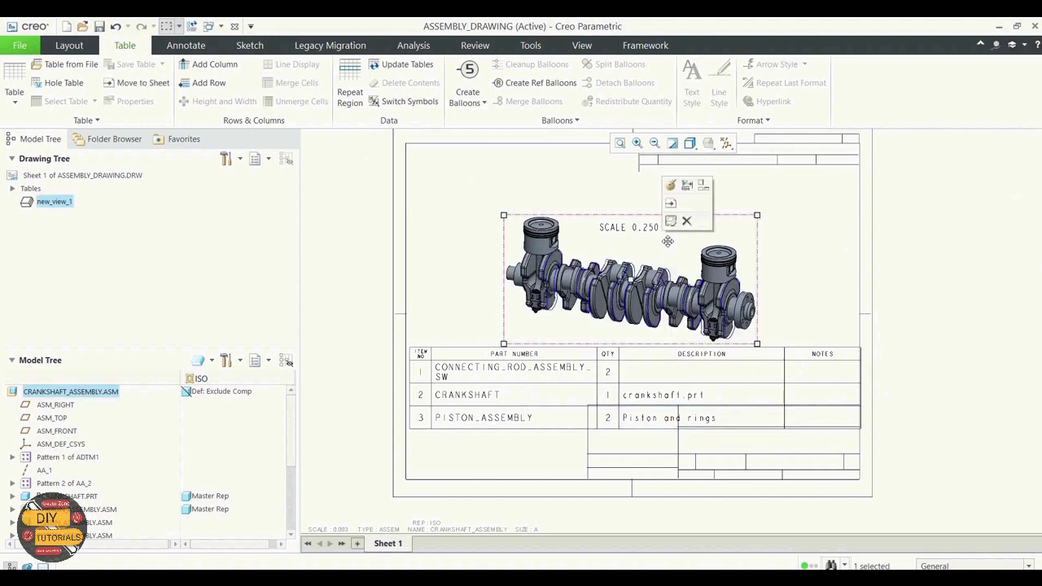
pyautogui.moveTo(665, 246); pyautogui.dragTo(661, 218)
pyautogui.click(797, 250)
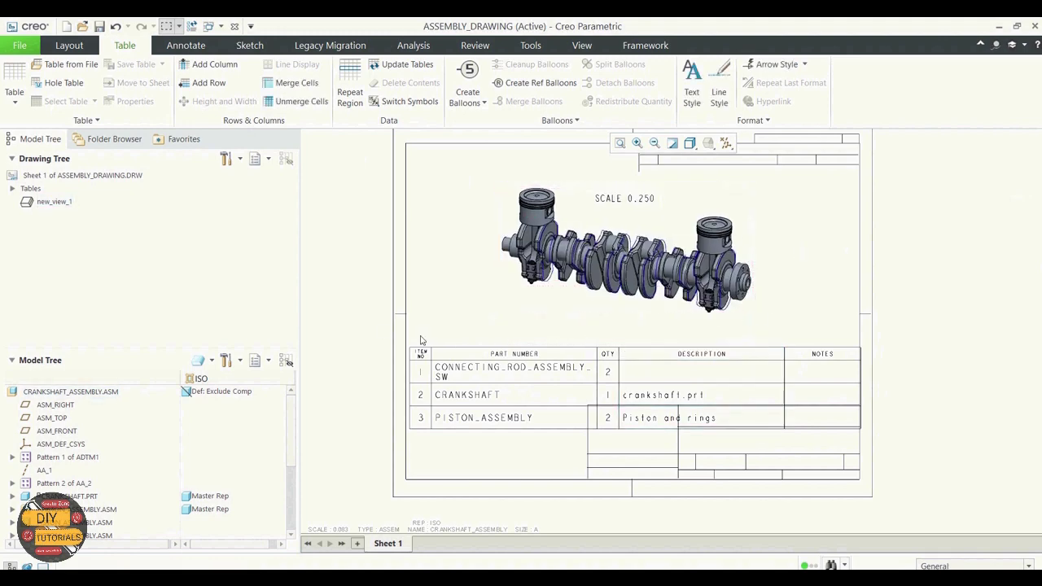
pyautogui.moveTo(383, 327); pyautogui.dragTo(868, 442)
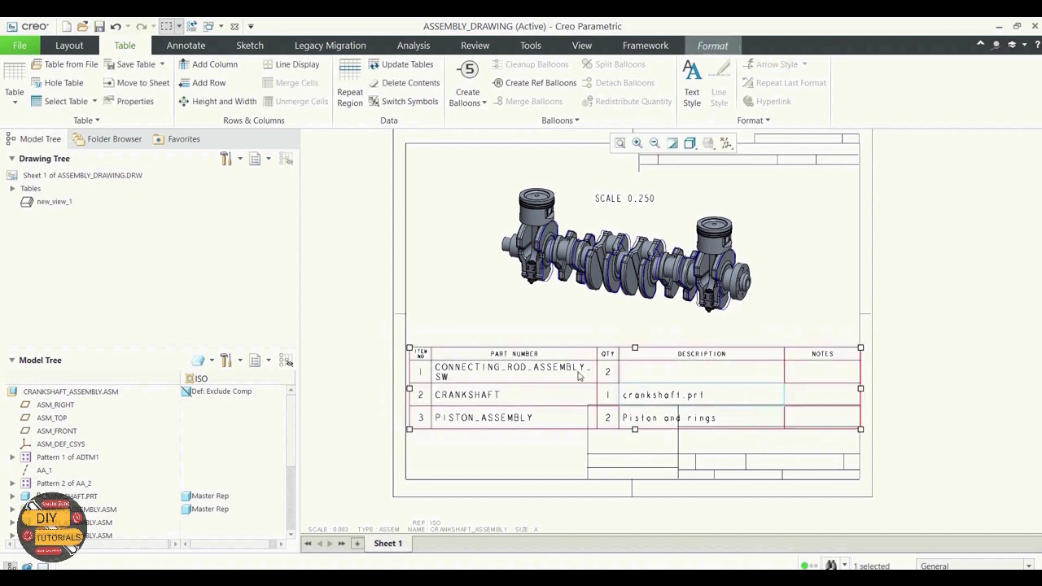
pyautogui.moveTo(408, 349); pyautogui.dragTo(403, 321)
pyautogui.click(1004, 364)
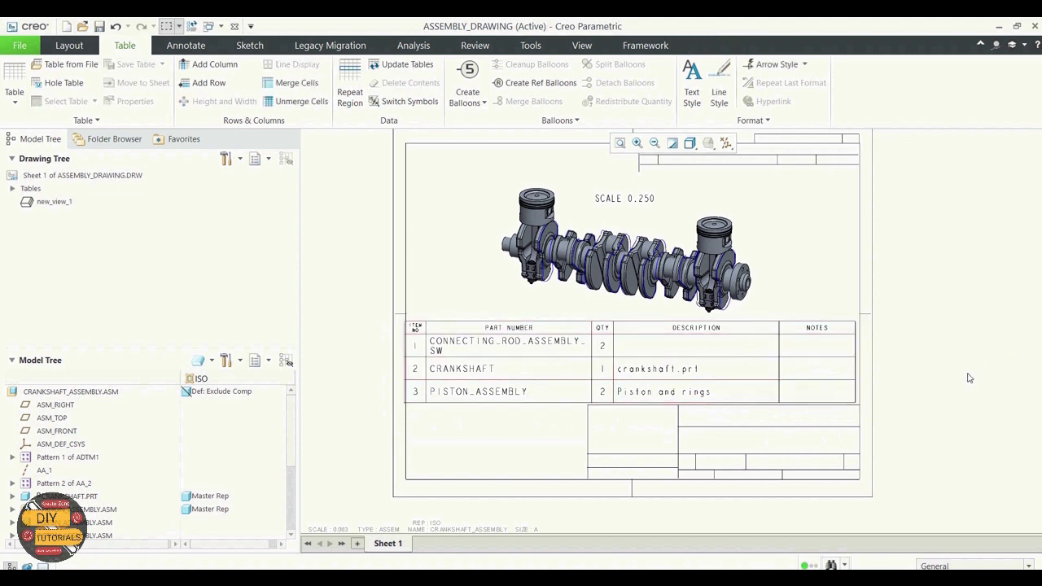
# - Create BOM balloons for all components in the crankshaft view
pyautogui.click(465, 102)
pyautogui.click(498, 133)
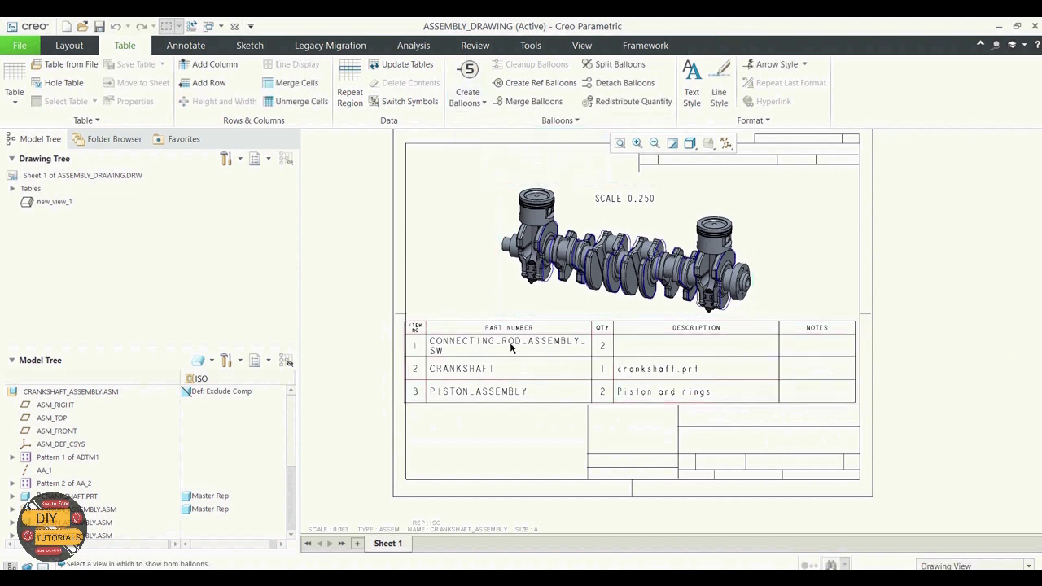
pyautogui.click(578, 311)
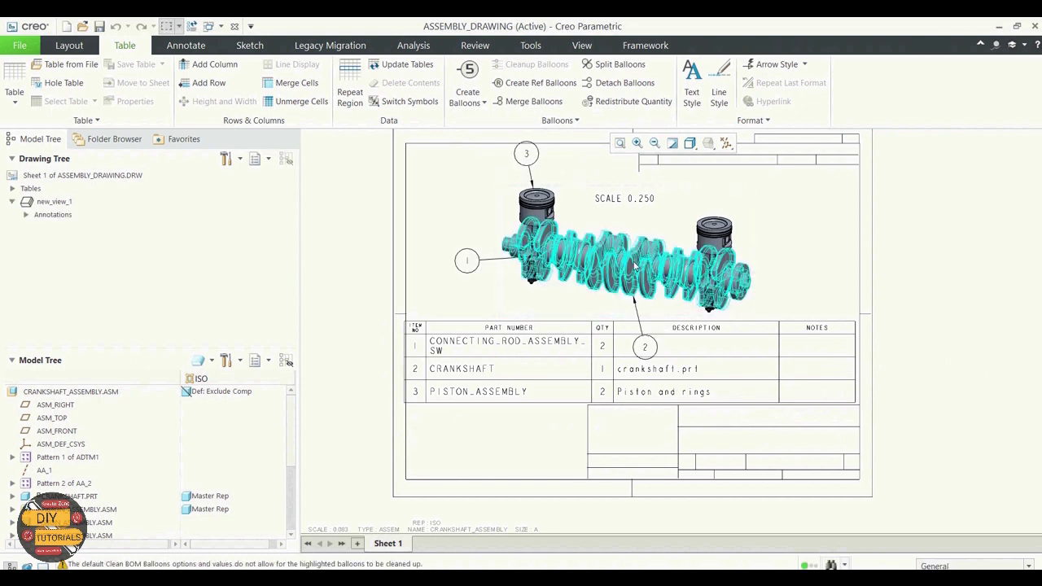
# - Move balloon 3 to the left of the piston above balloon 1, and balloon 2 off the table to just below balloon 1
pyautogui.click(526, 154)
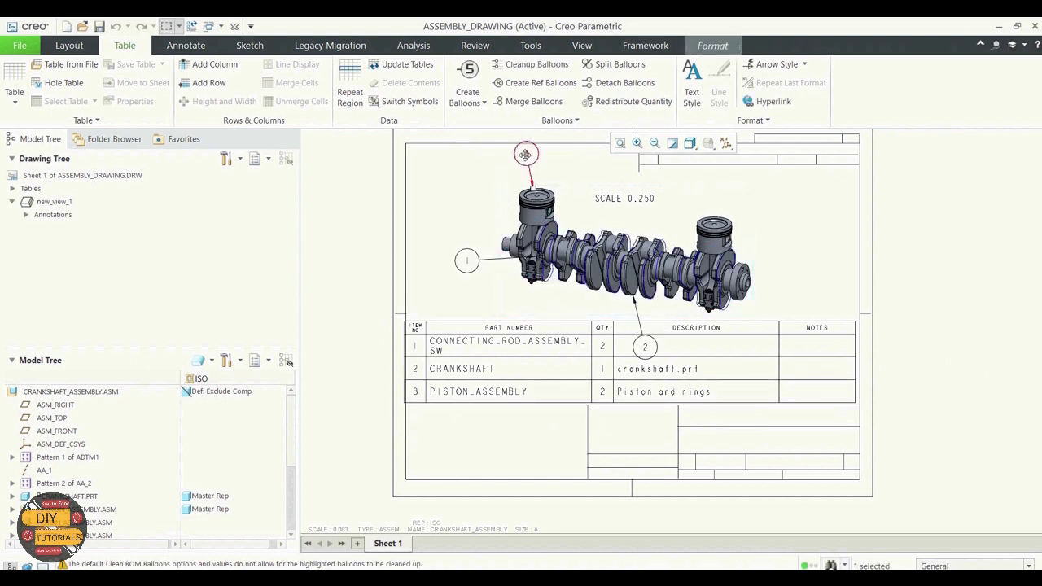
pyautogui.moveTo(526, 153); pyautogui.dragTo(465, 175)
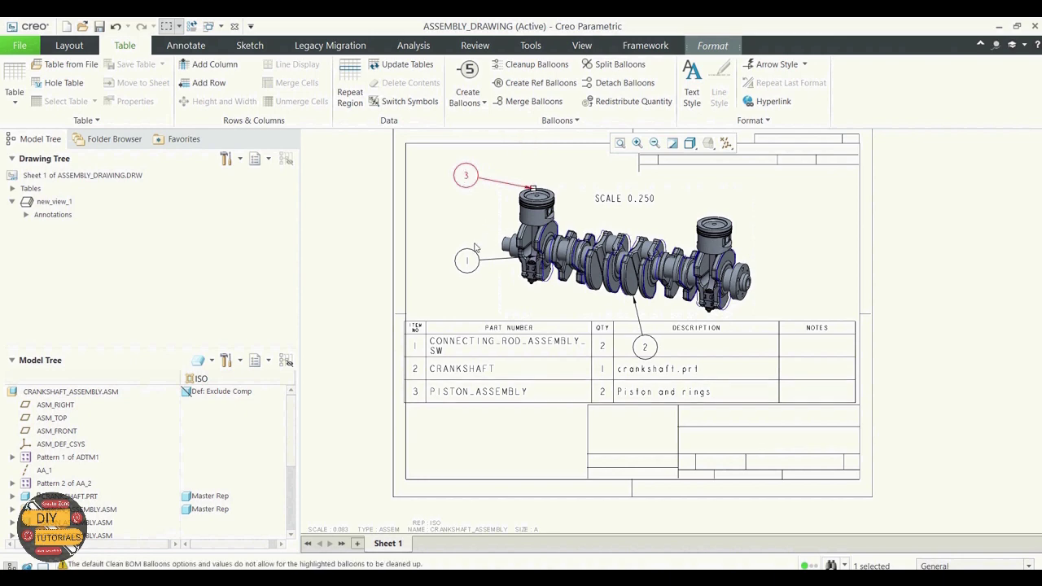
pyautogui.click(645, 348)
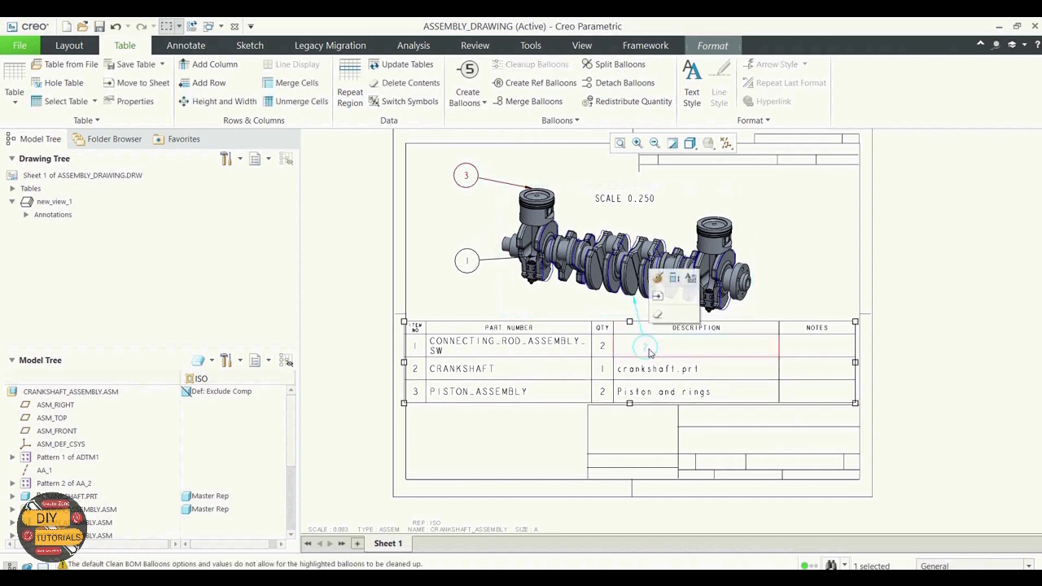
pyautogui.moveTo(647, 347); pyautogui.dragTo(467, 299)
pyautogui.click(446, 207)
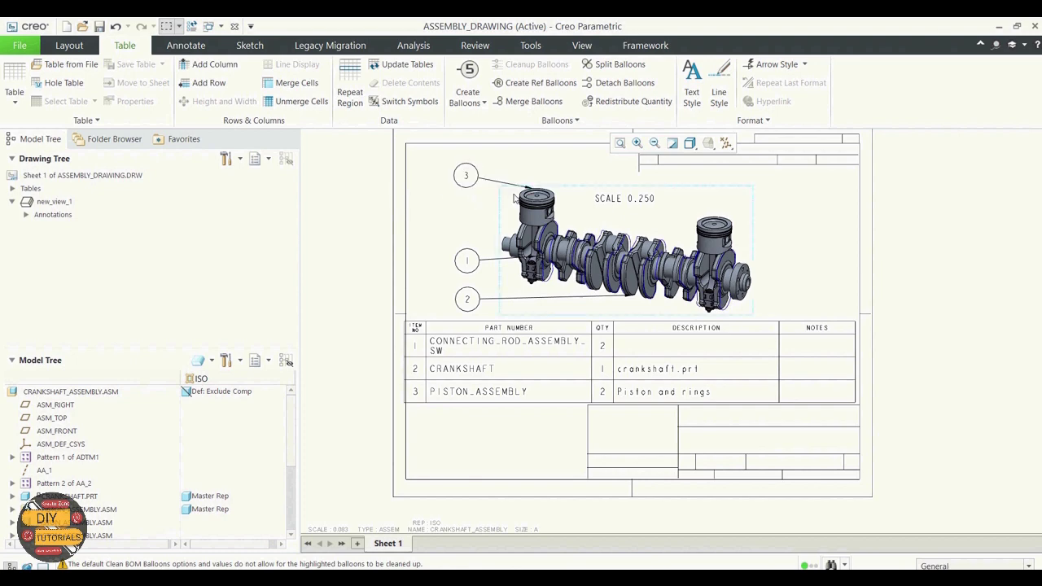
# - Edit the attachment of balloon 2 so its leader points to the lower edge of a crankshaft web nearer the balloon
pyautogui.rightClick(503, 302)
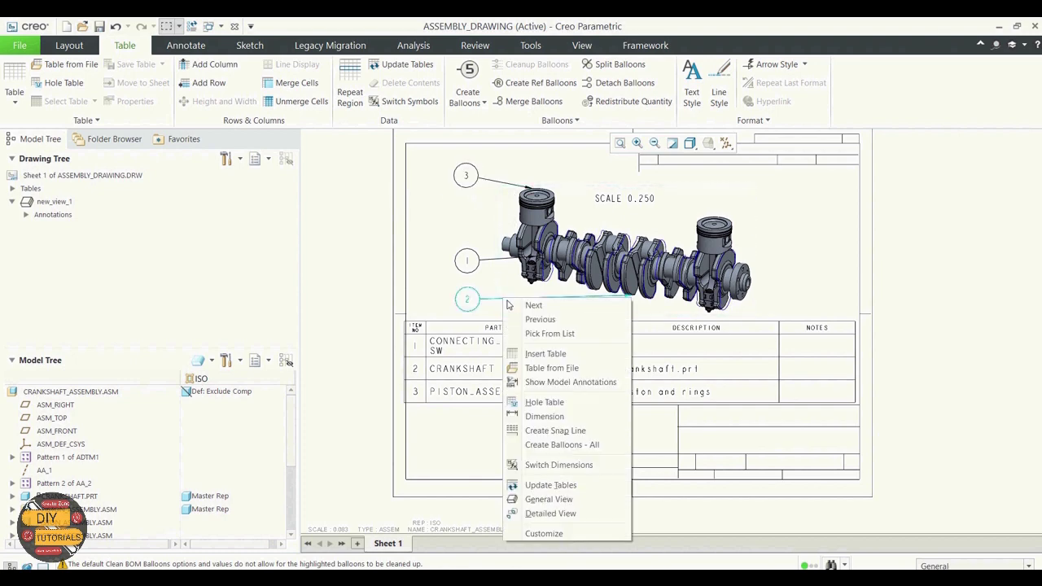
pyautogui.press('Escape')
pyautogui.click(544, 300)
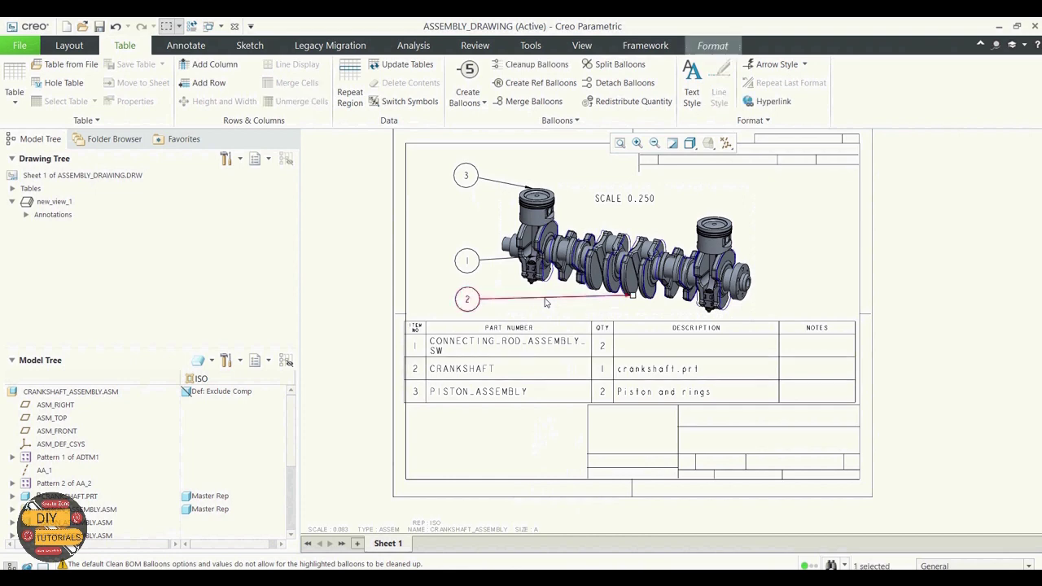
pyautogui.rightClick(548, 303)
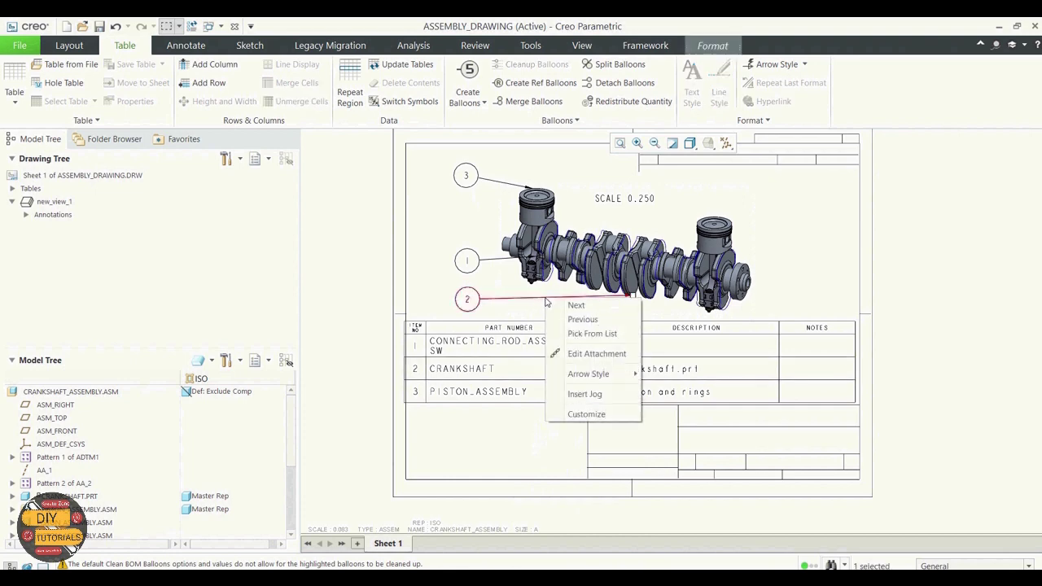
pyautogui.click(574, 351)
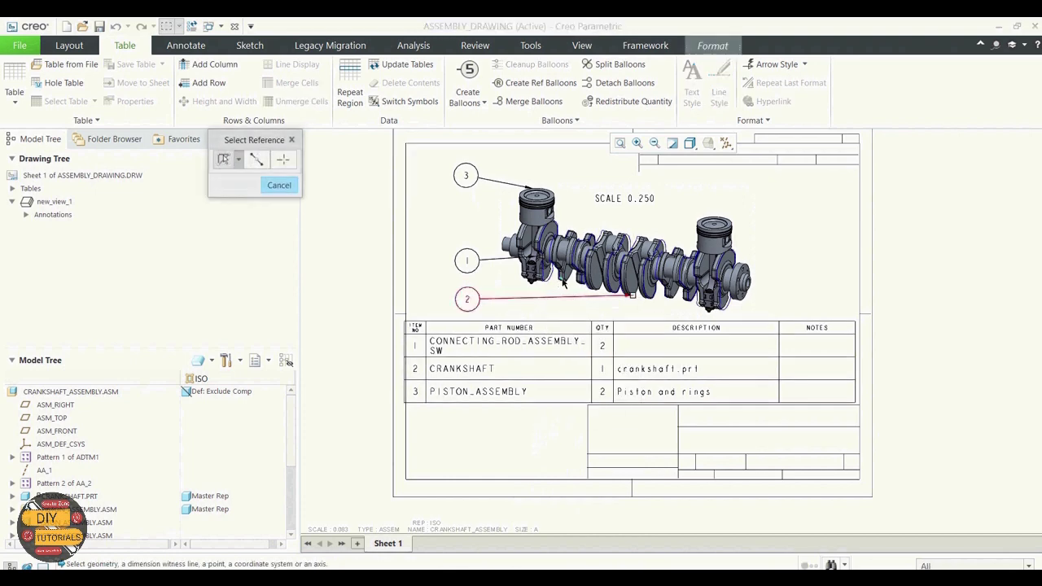
pyautogui.click(561, 280)
pyautogui.click(286, 185)
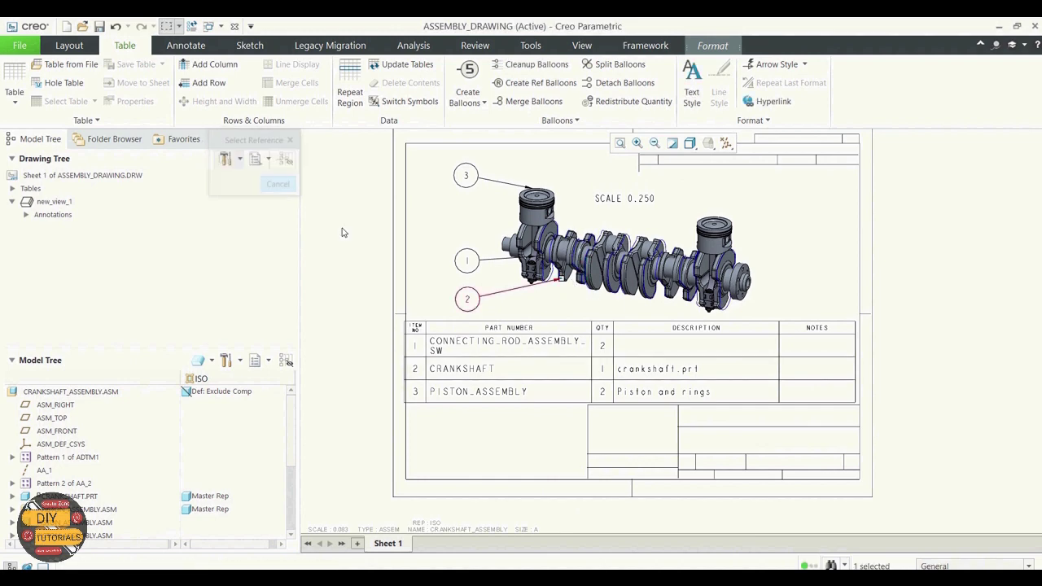
pyautogui.scroll(-1, 798, 205)
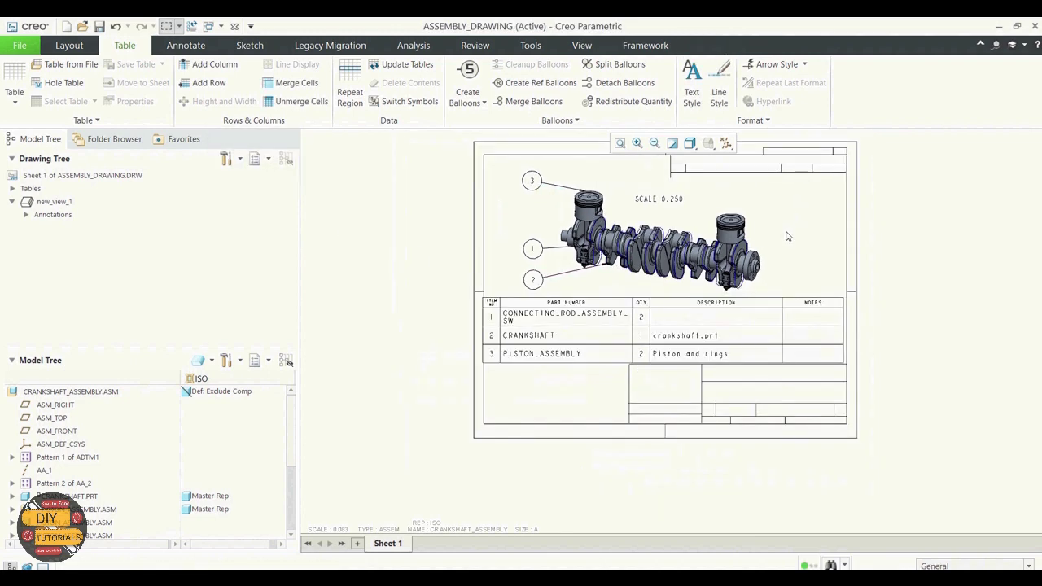